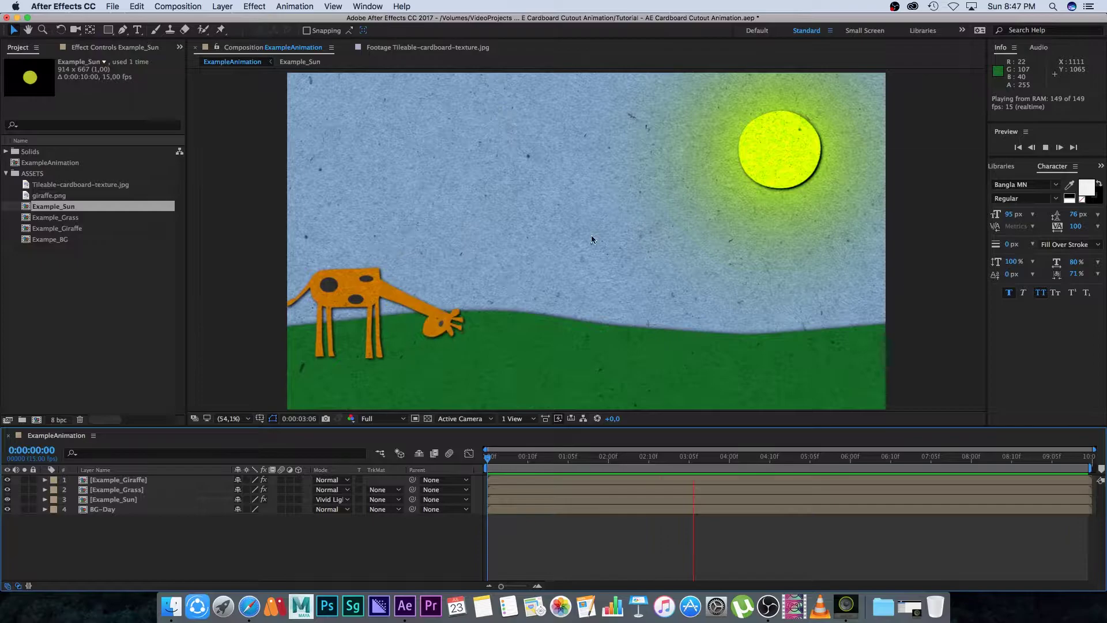
# Step: Stop the example animation preview, examine the cardboard paper texture images in Safari, and return to After Effects
pyautogui.press('space')
pyautogui.press('Home')
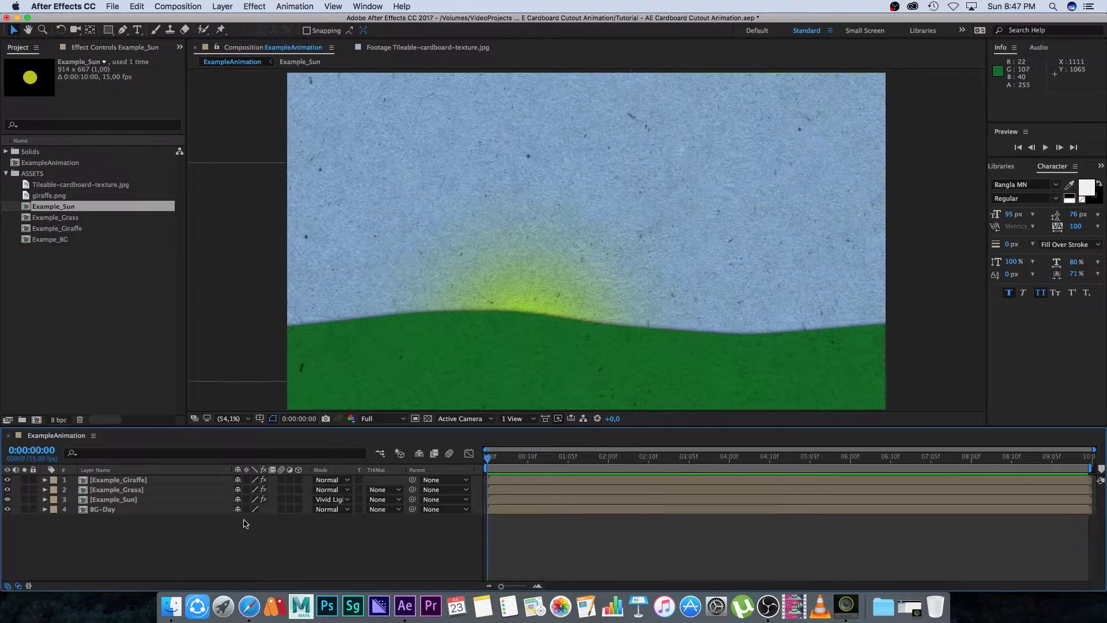
pyautogui.click(249, 605)
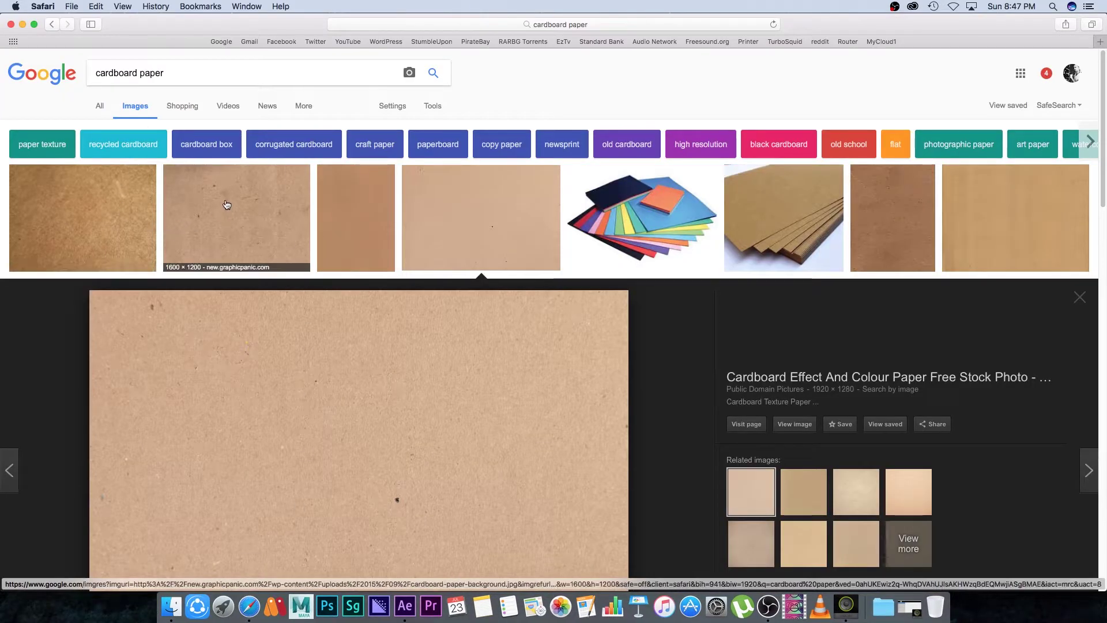
pyautogui.scroll(-4, 381, 289)
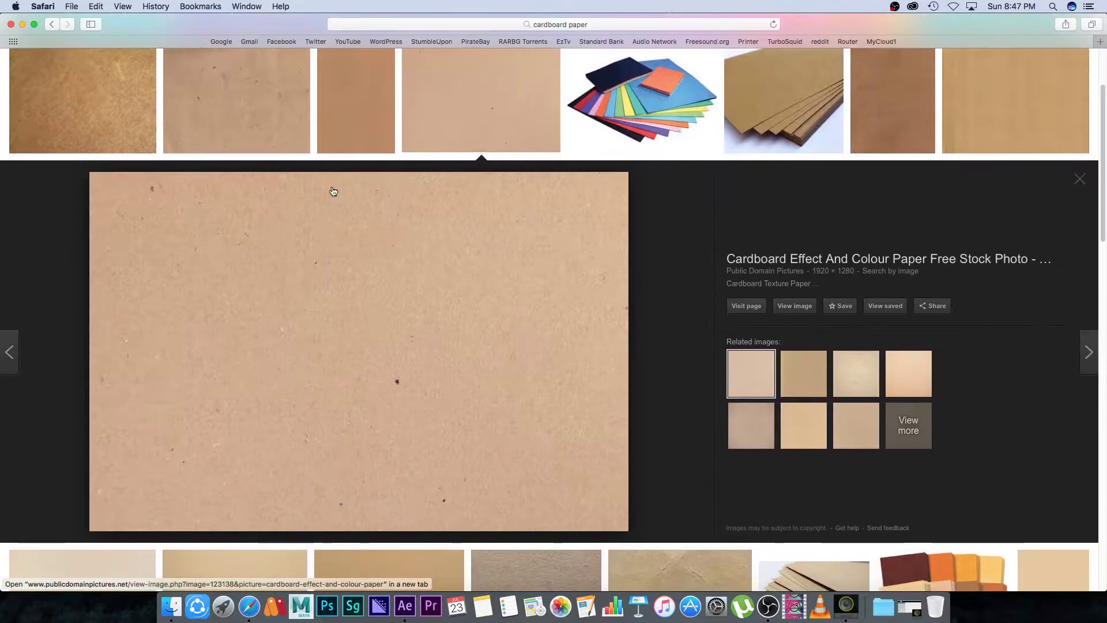
pyautogui.scroll(3, 506, 254)
pyautogui.scroll(-3, 504, 281)
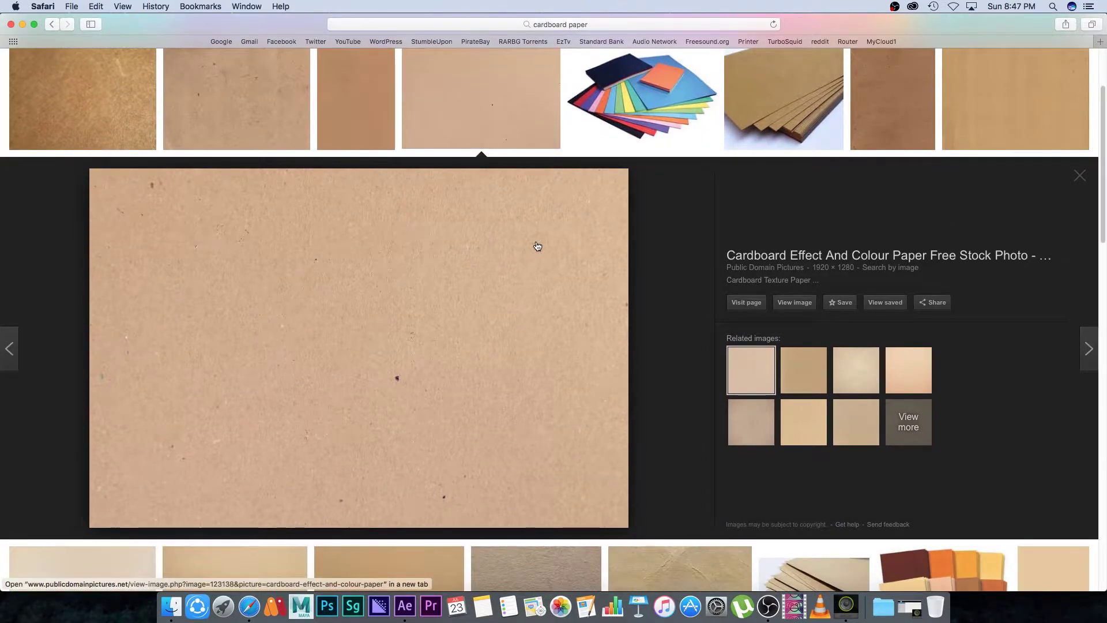
pyautogui.click(405, 606)
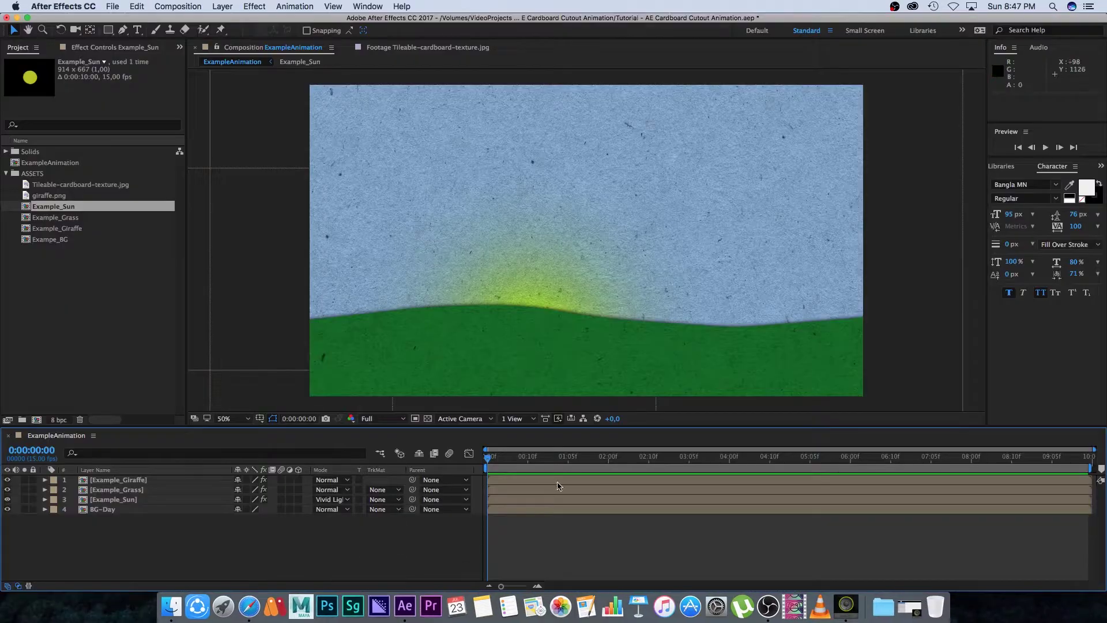
# Step: Create a new 1920 x 1080 px composition at 15 frames per second with a duration of 10 seconds
pyautogui.click(88, 338)
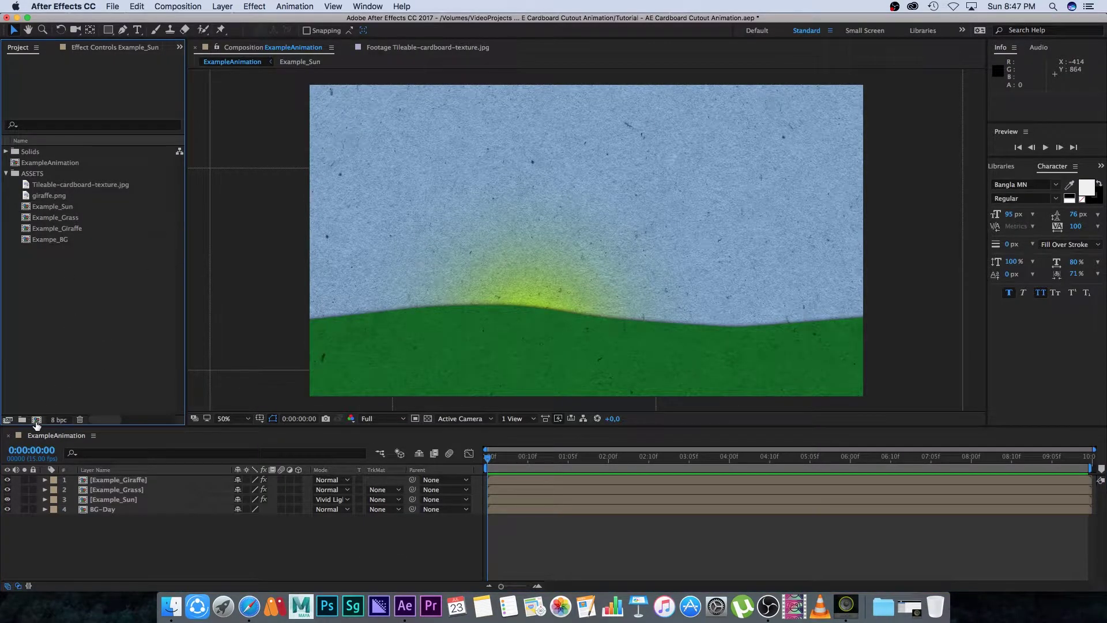
pyautogui.click(37, 418)
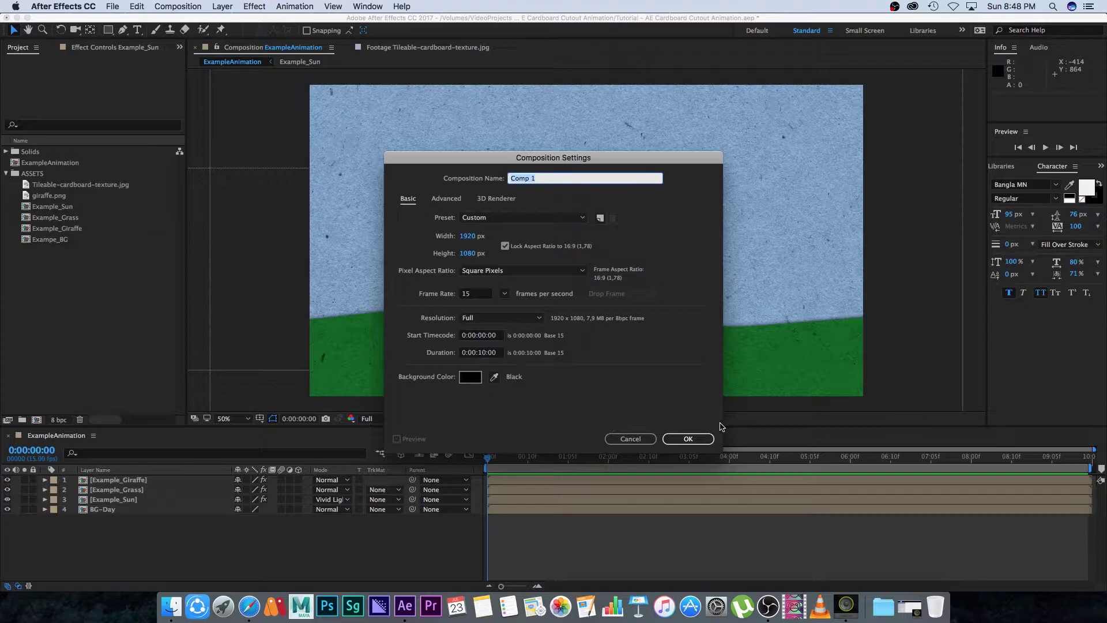
pyautogui.click(689, 440)
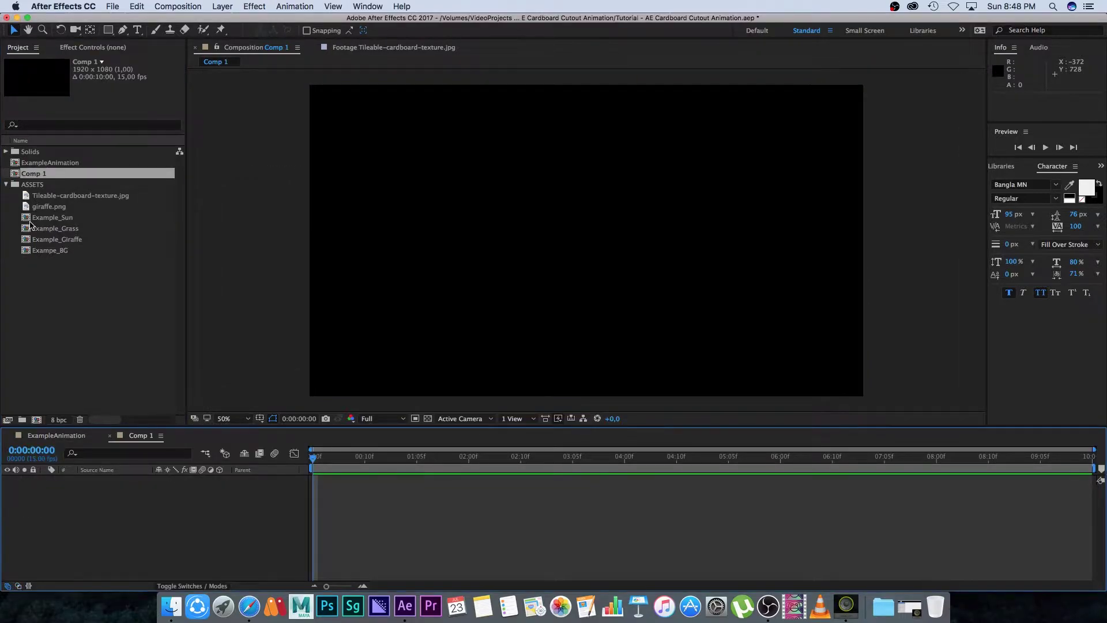
# Step: Rename the new composition Comp 1 as Animation
pyautogui.click(86, 325)
pyautogui.click(38, 174)
pyautogui.press('Return')
pyautogui.write('A')
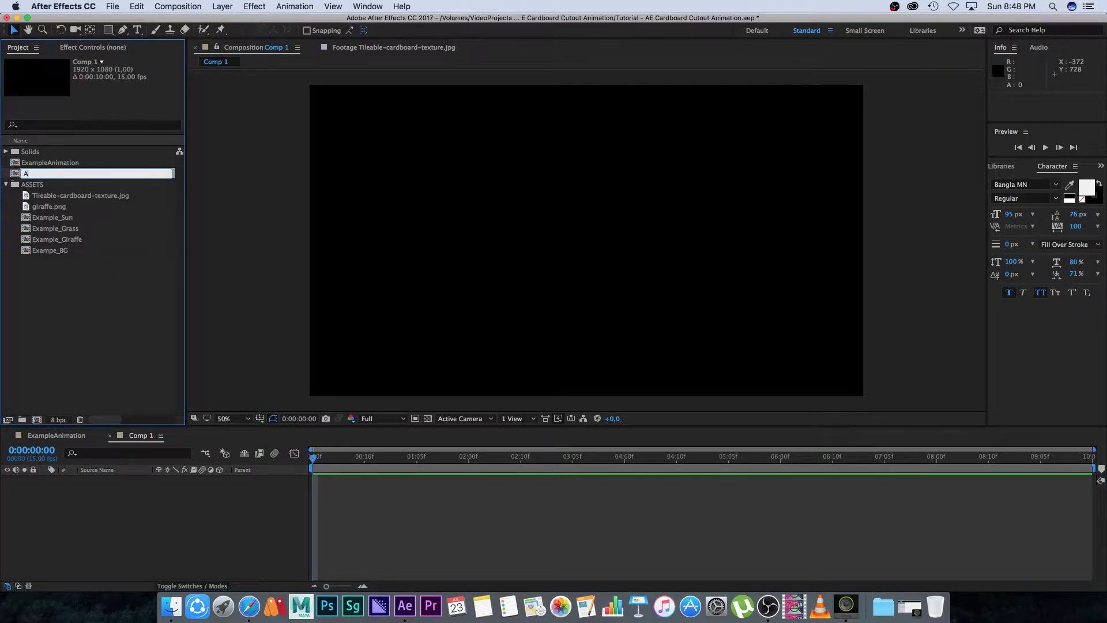
pyautogui.write('nimation')
pyautogui.press('Return')
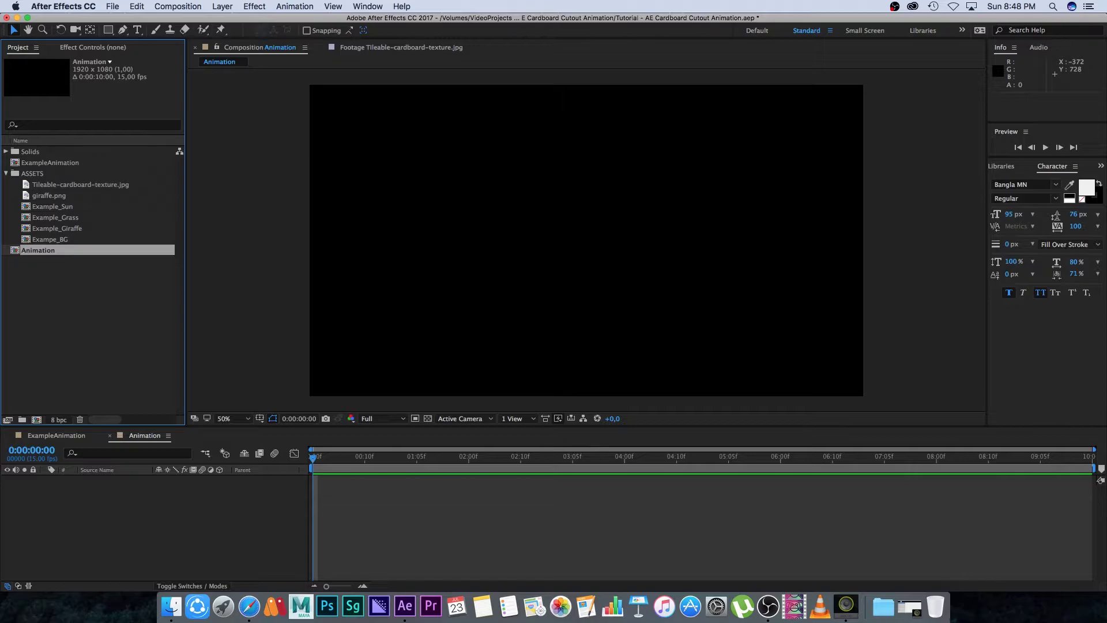
# Step: Add Tileable-cardboard-texture.jpg to the Animation composition and mask it with the Pen tool into a wide strip with a gently hilly upper edge
pyautogui.click(72, 186)
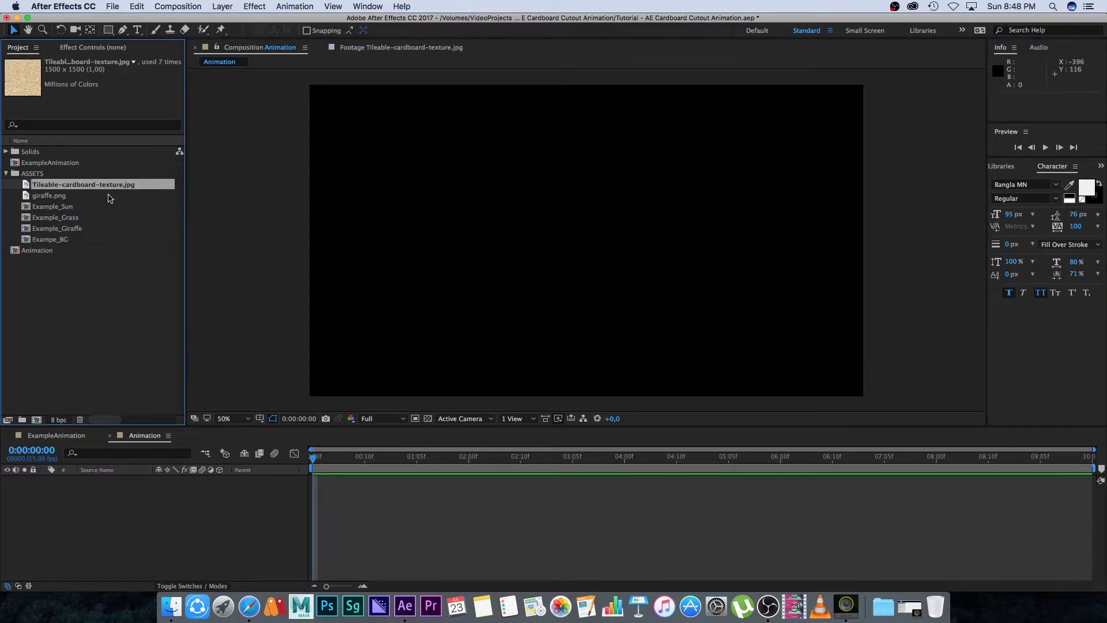
pyautogui.moveTo(26, 187); pyautogui.dragTo(124, 512)
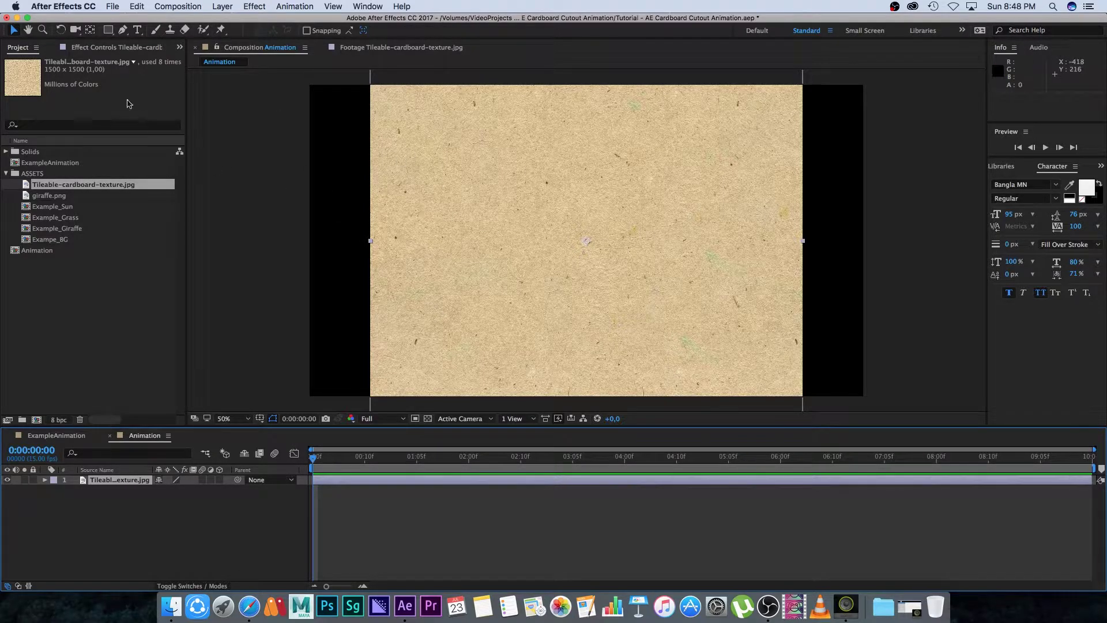
pyautogui.click(123, 30)
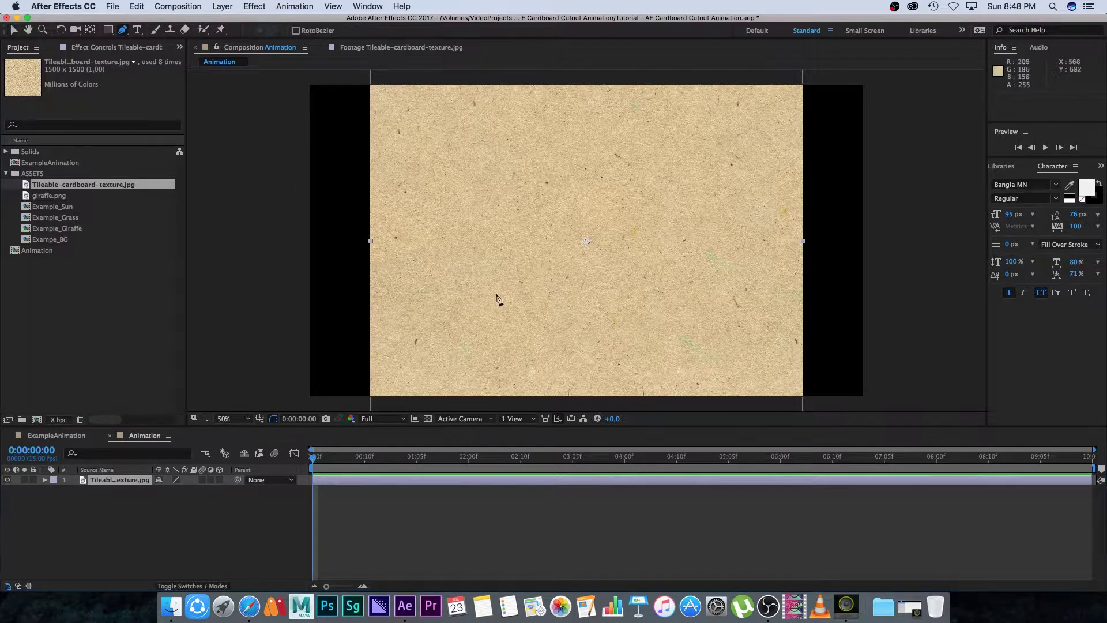
pyautogui.click(402, 338)
pyautogui.click(402, 279)
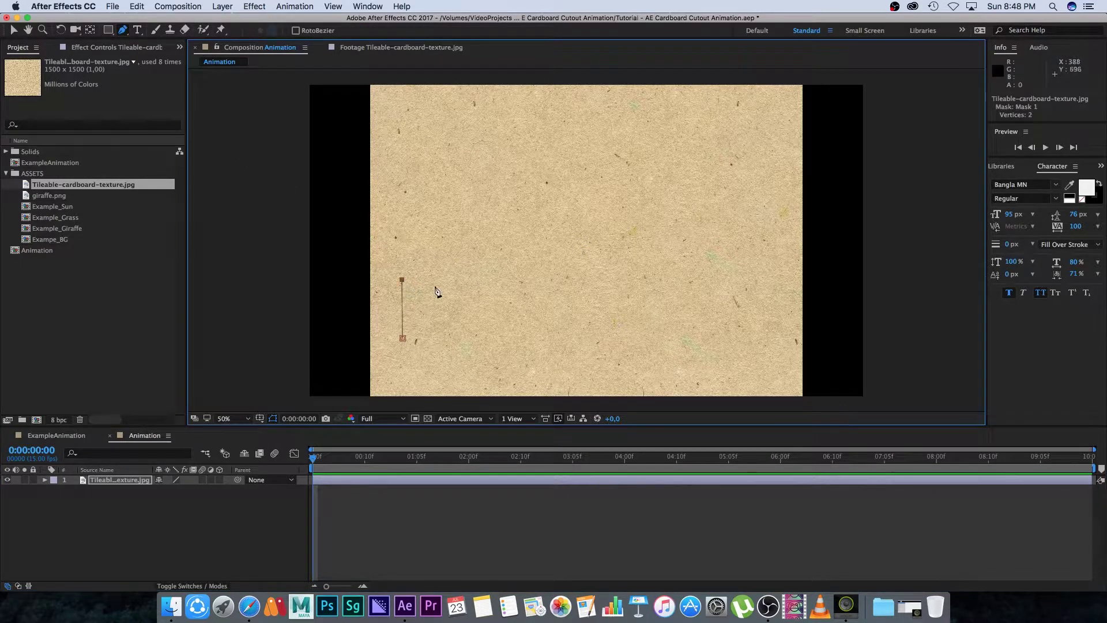
pyautogui.moveTo(500, 275); pyautogui.dragTo(533, 270)
pyautogui.moveTo(627, 264); pyautogui.dragTo(638, 265)
pyautogui.moveTo(726, 273); pyautogui.dragTo(747, 273)
pyautogui.click(787, 276)
pyautogui.click(781, 348)
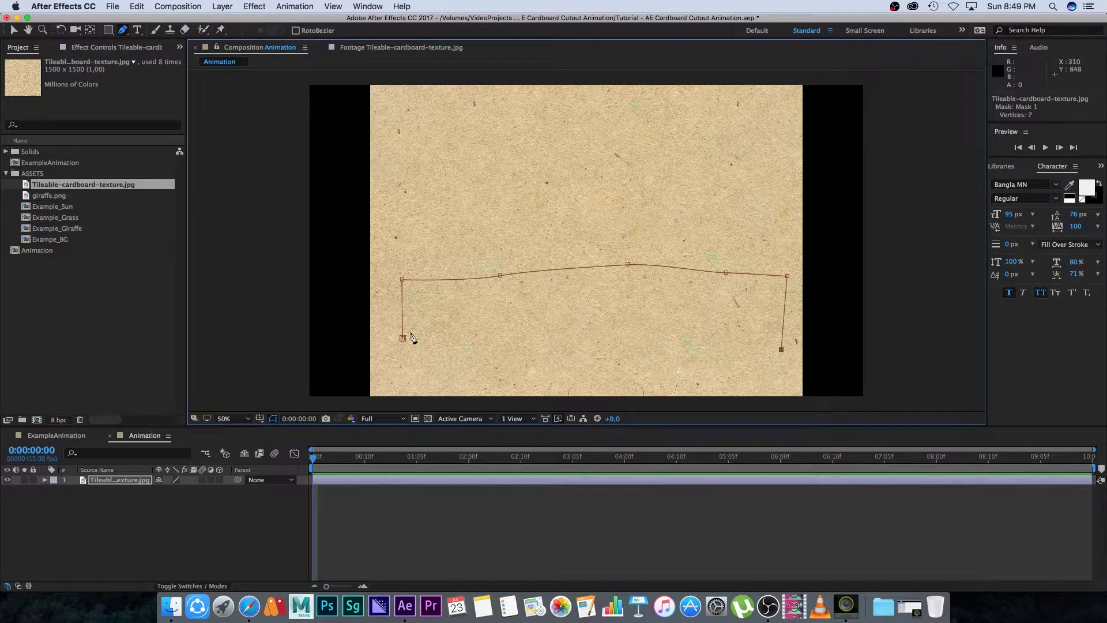
pyautogui.click(402, 338)
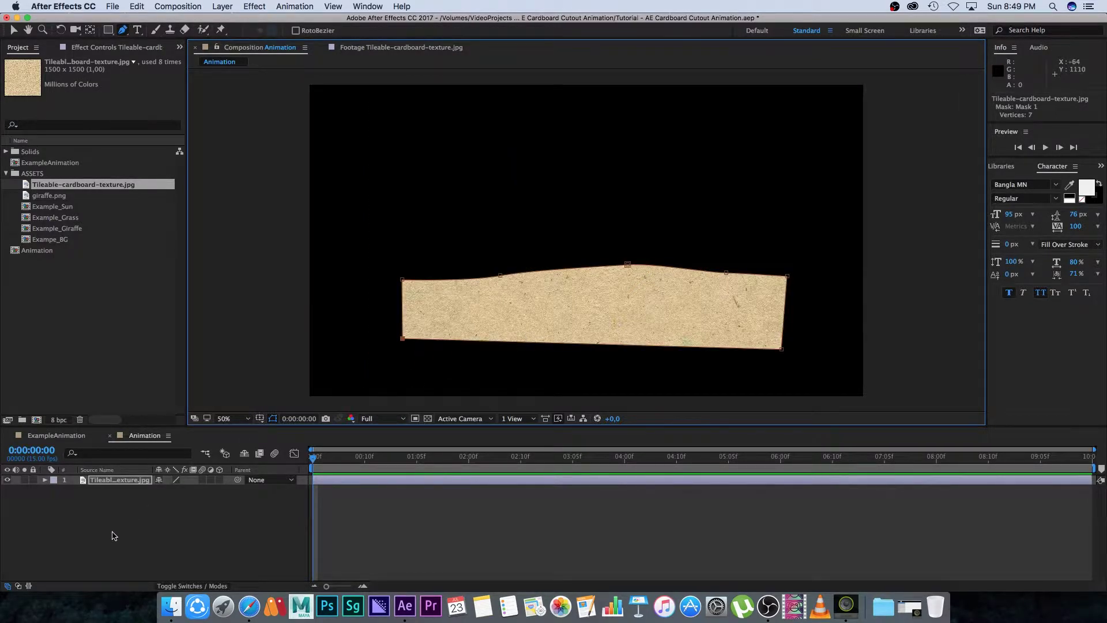
# Step: Pre-compose the masked cardboard layer as Grass, moving all attributes into the new composition
pyautogui.rightClick(83, 485)
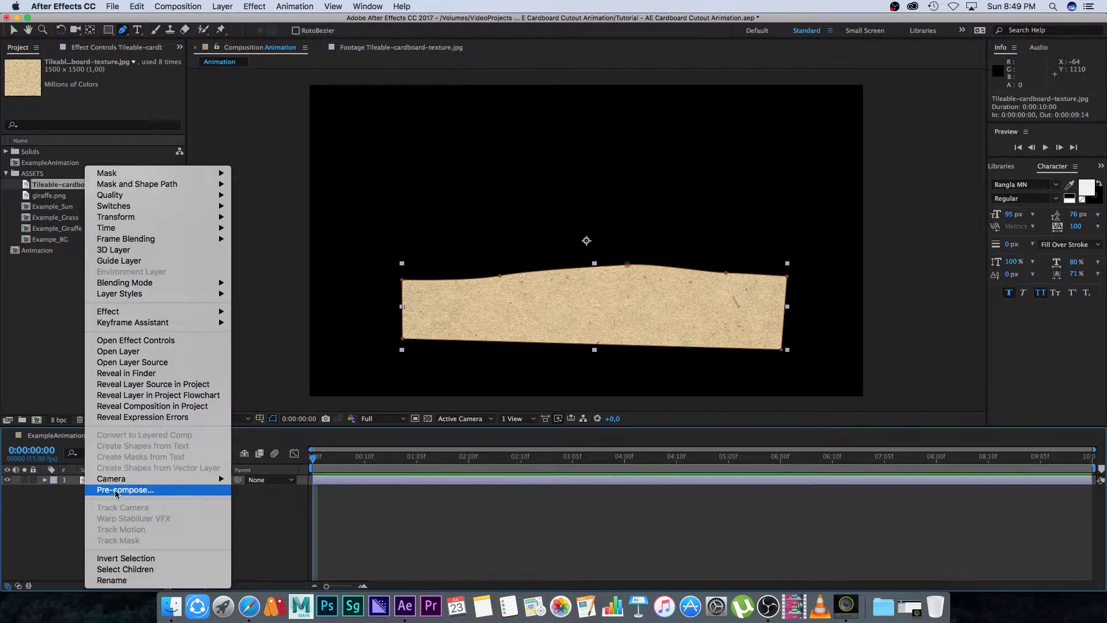
pyautogui.click(268, 470)
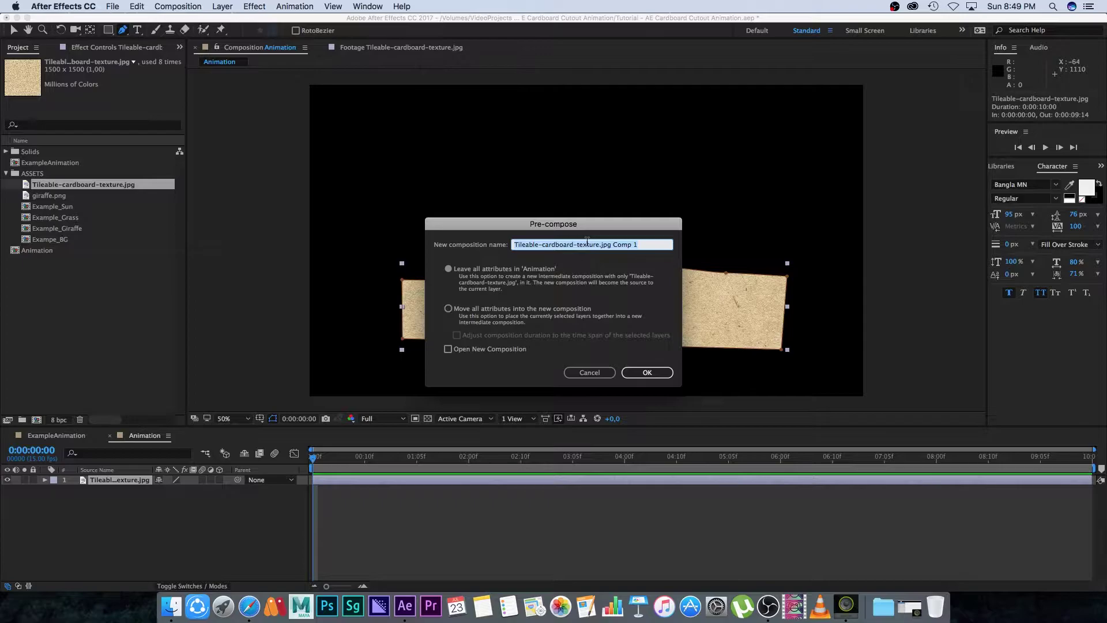
pyautogui.write('C')
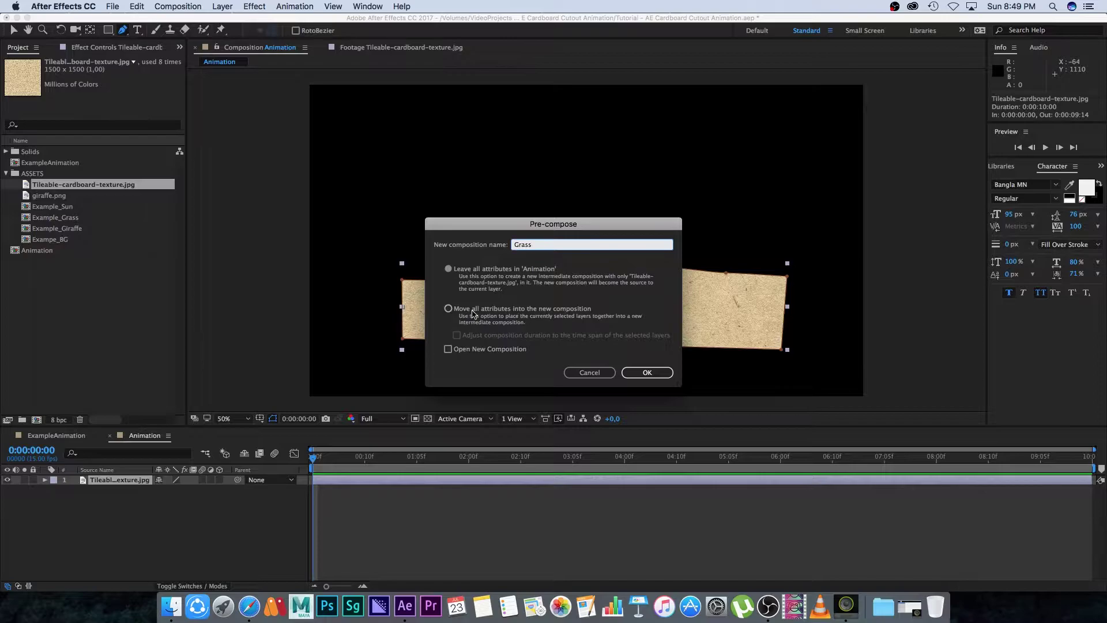
pyautogui.click(449, 309)
pyautogui.click(673, 362)
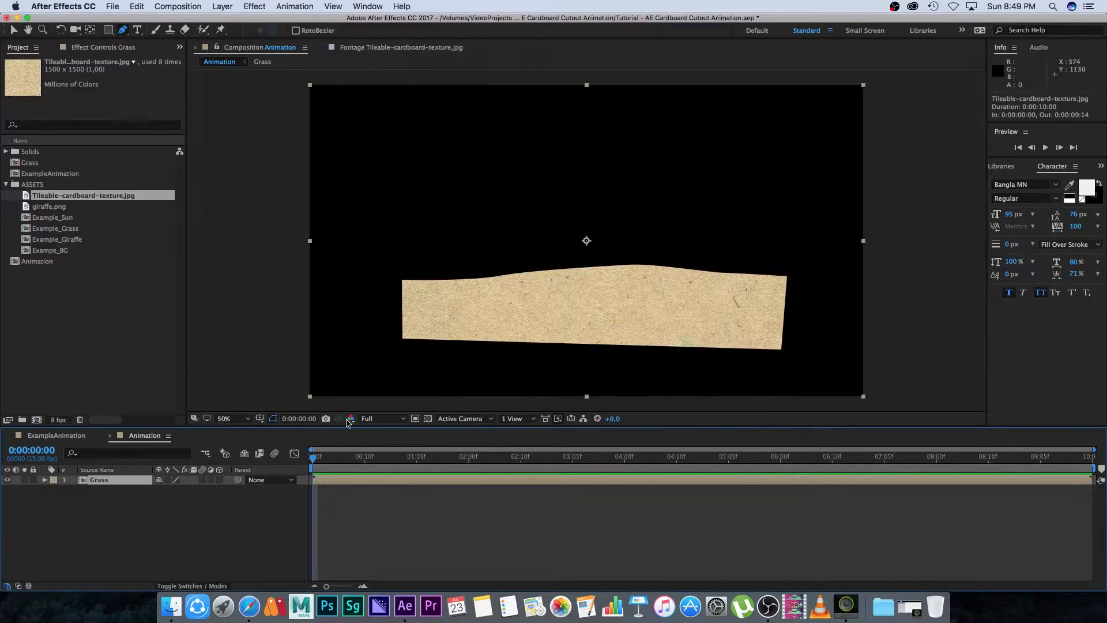
# Step: Open the Grass composition and apply the Tint colour correction effect to its cardboard texture layer
pyautogui.doubleClick(82, 482)
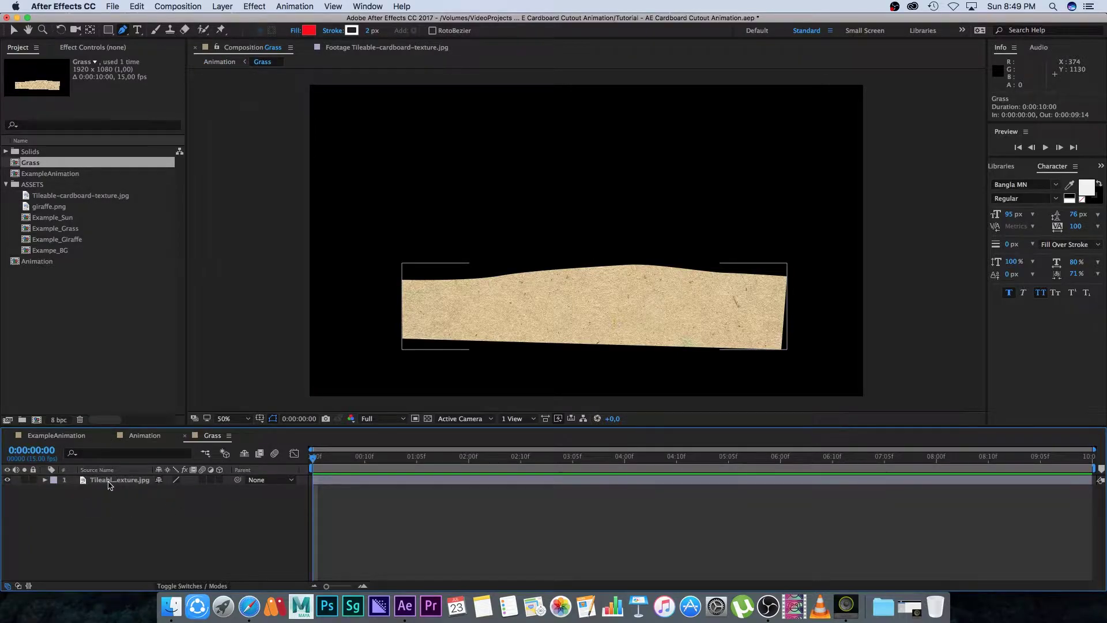
pyautogui.click(110, 484)
pyautogui.rightClick(83, 482)
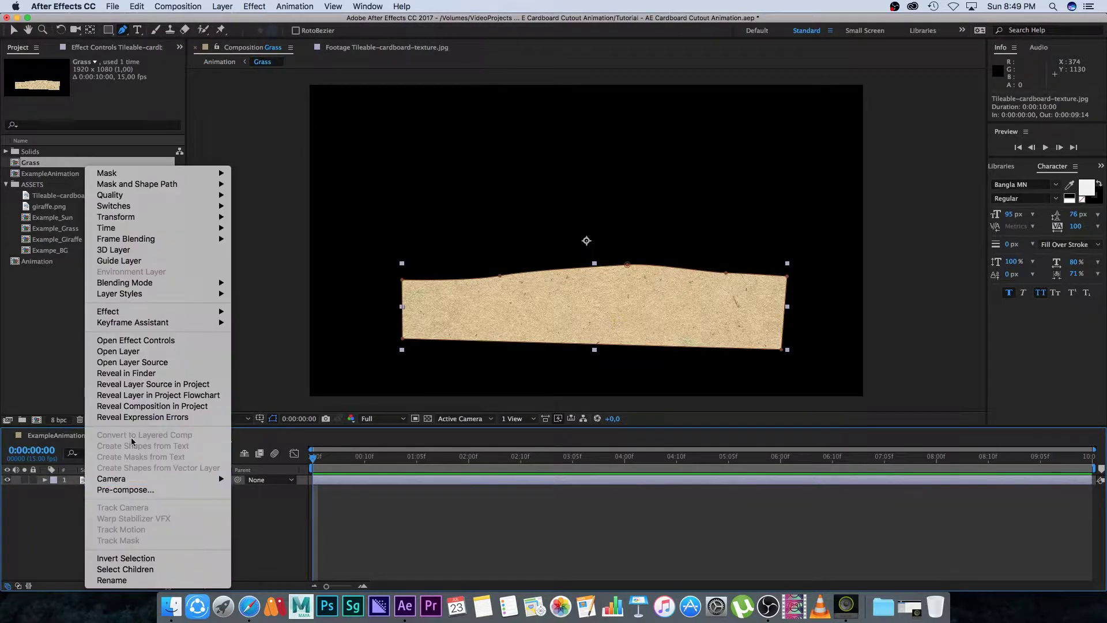
pyautogui.moveTo(132, 311)
pyautogui.moveTo(296, 410)
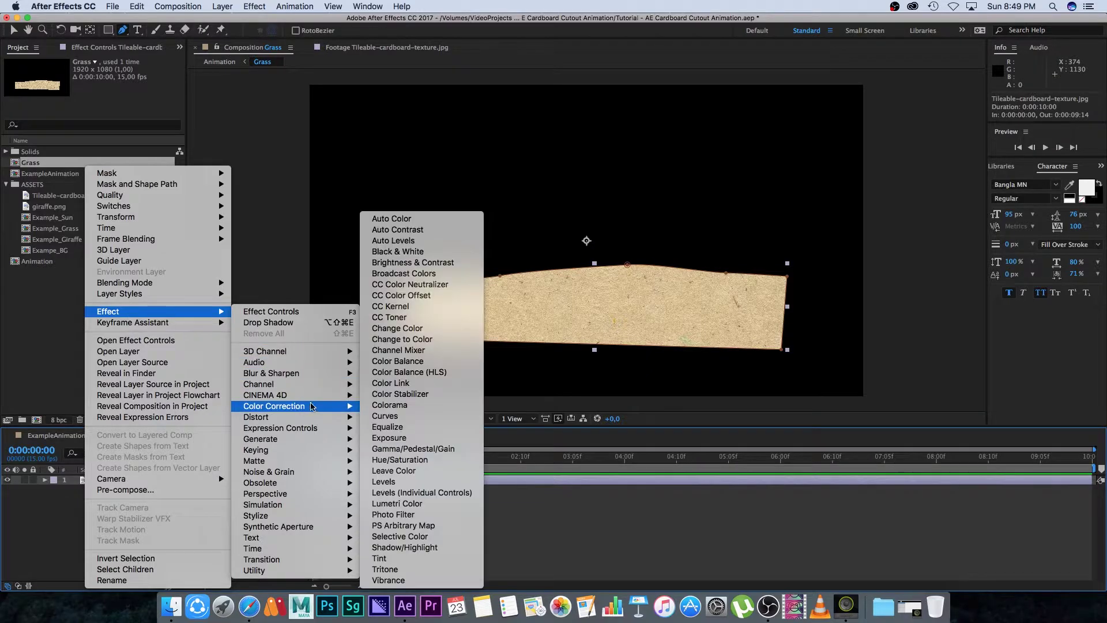
pyautogui.click(381, 559)
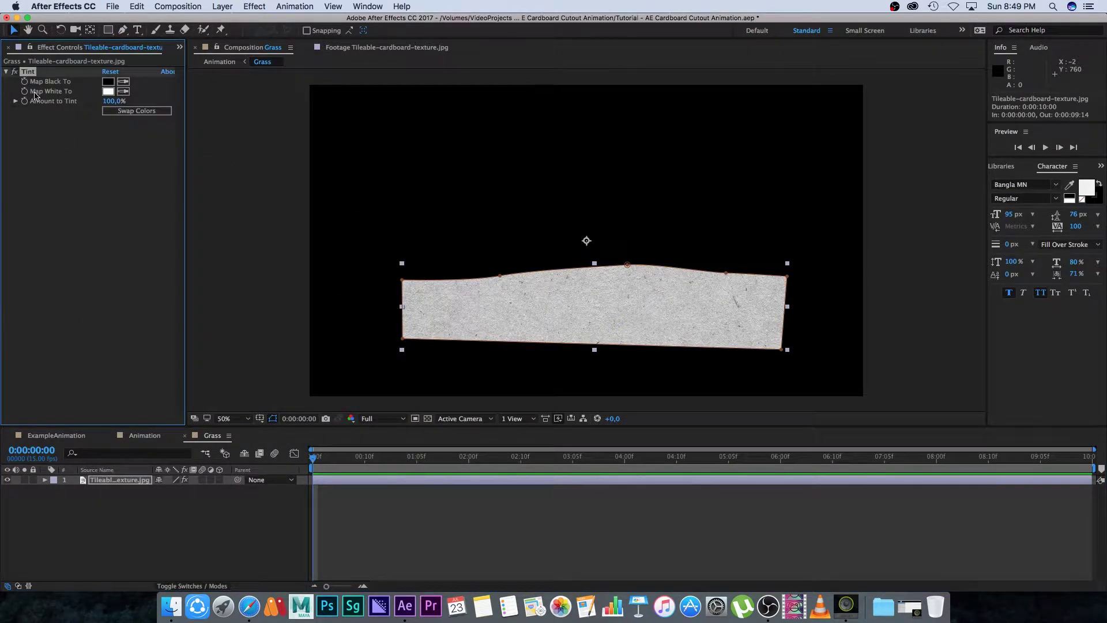
# Step: Set the Tint effect's Map White To colour to a bright green
pyautogui.click(109, 94)
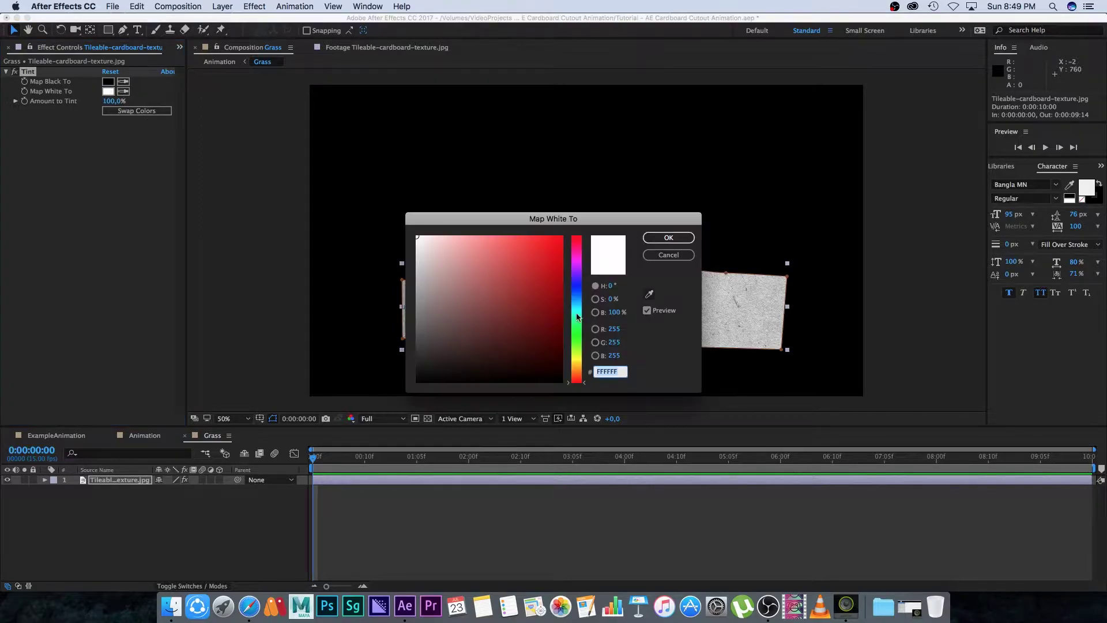
pyautogui.click(576, 334)
pyautogui.click(535, 273)
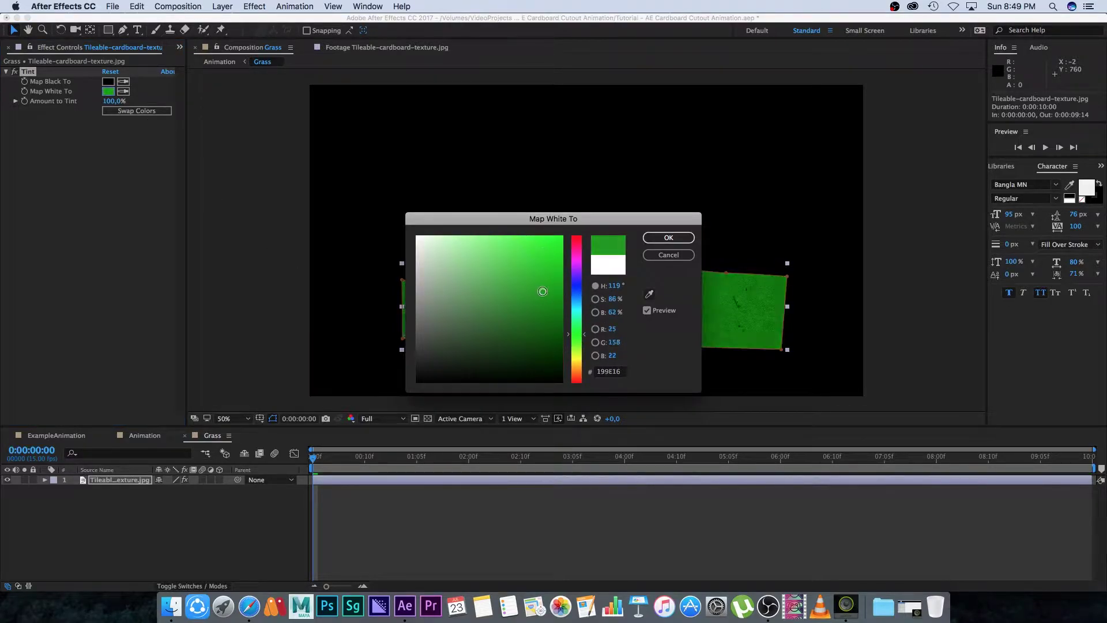
pyautogui.click(669, 238)
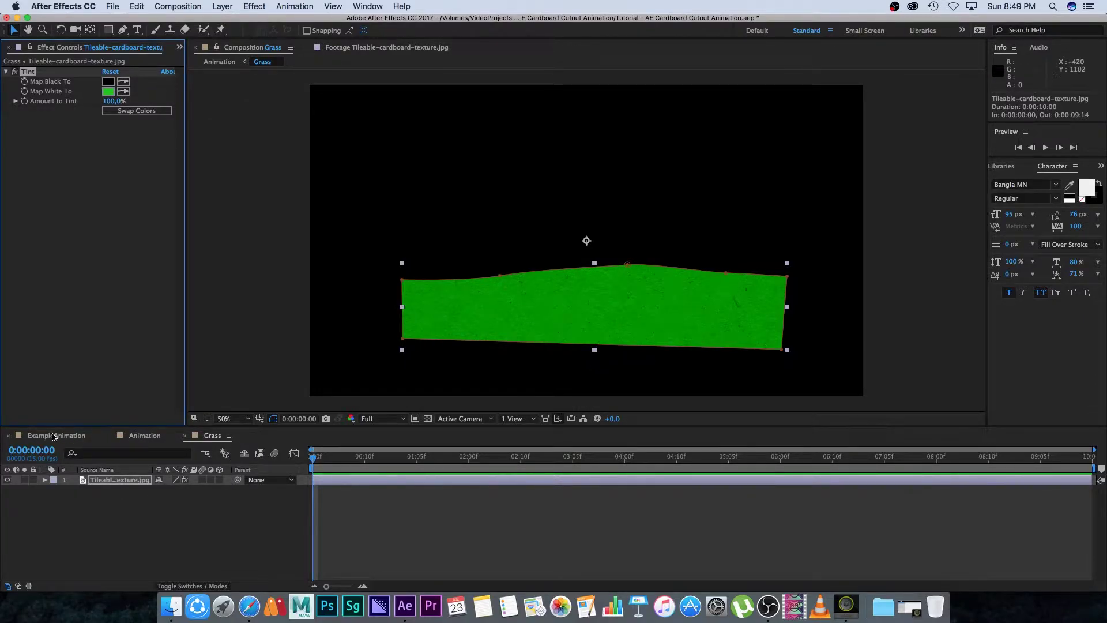
# Step: Close the ExampleAnimation timeline and return to the Animation composition
pyautogui.click(7, 436)
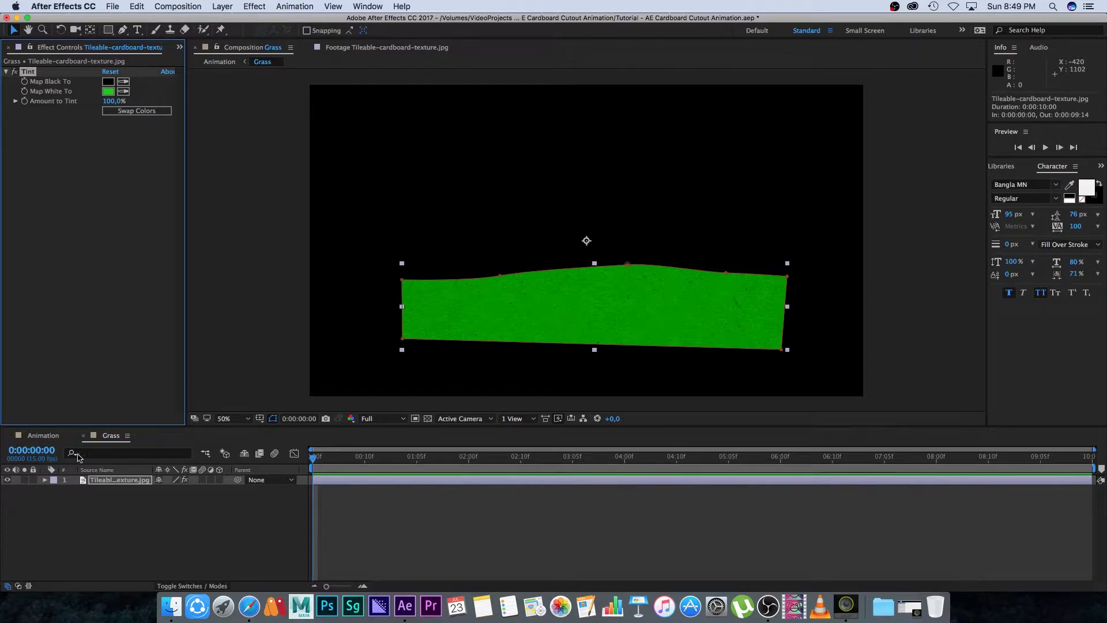
pyautogui.click(46, 438)
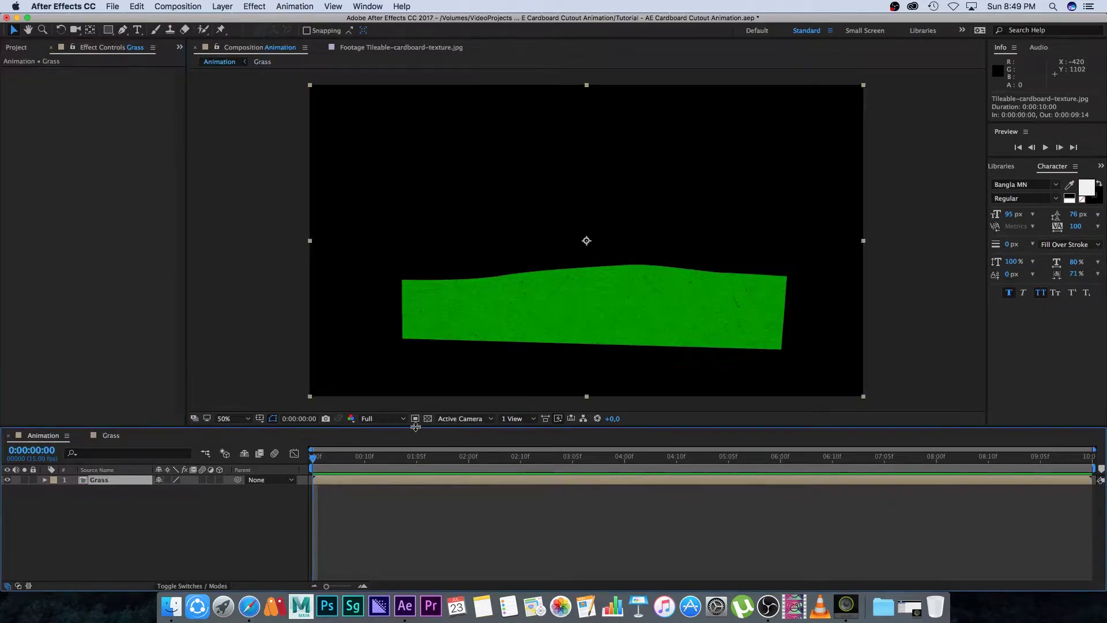
# Step: Scale the Grass layer up to 173.4% so the hill fills the width of the Animation composition
pyautogui.moveTo(309, 242); pyautogui.dragTo(210, 267)
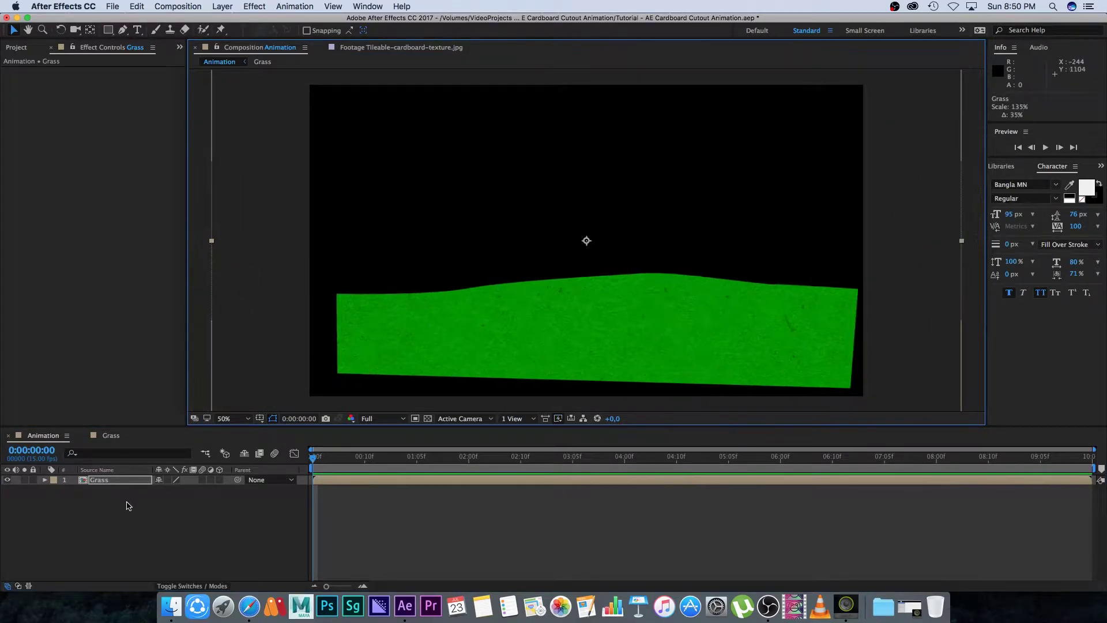
pyautogui.click(129, 503)
pyautogui.click(100, 481)
pyautogui.press('s')
pyautogui.moveTo(171, 489); pyautogui.dragTo(198, 529)
pyautogui.click(199, 519)
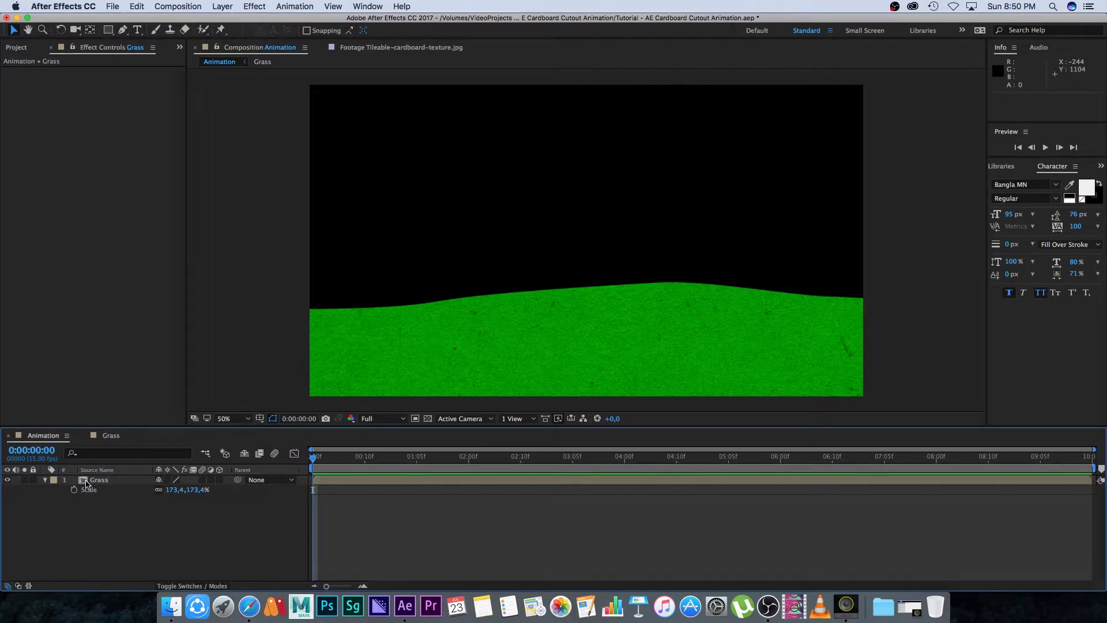
# Step: Scale the Grass layer down to 75.4% in the Animation composition and compare it with the contents of the Grass composition
pyautogui.doubleClick(86, 485)
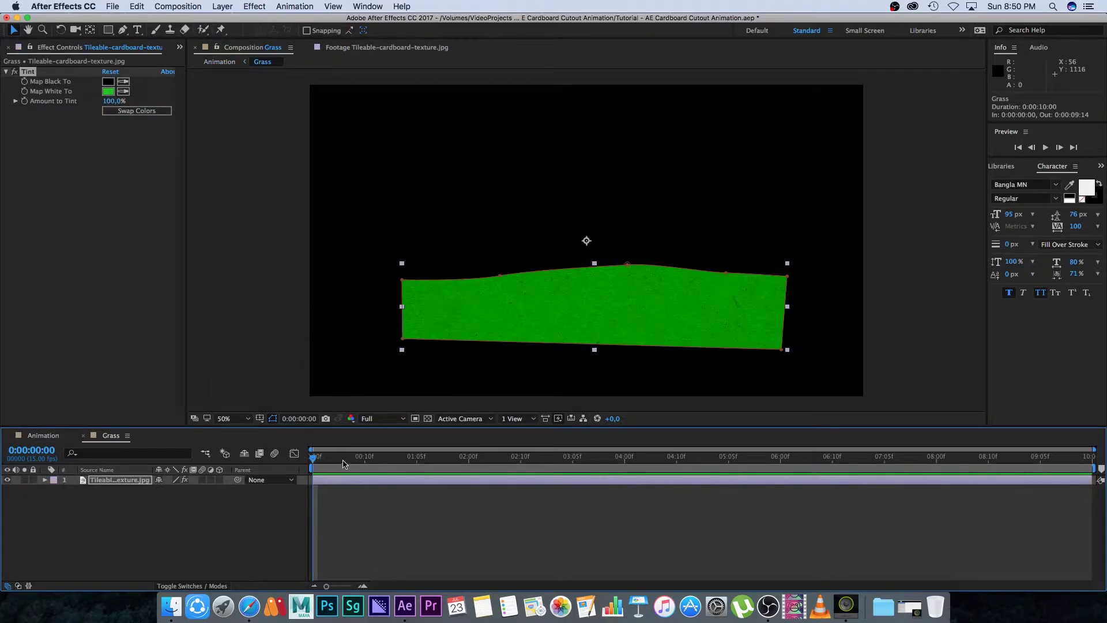
pyautogui.click(41, 435)
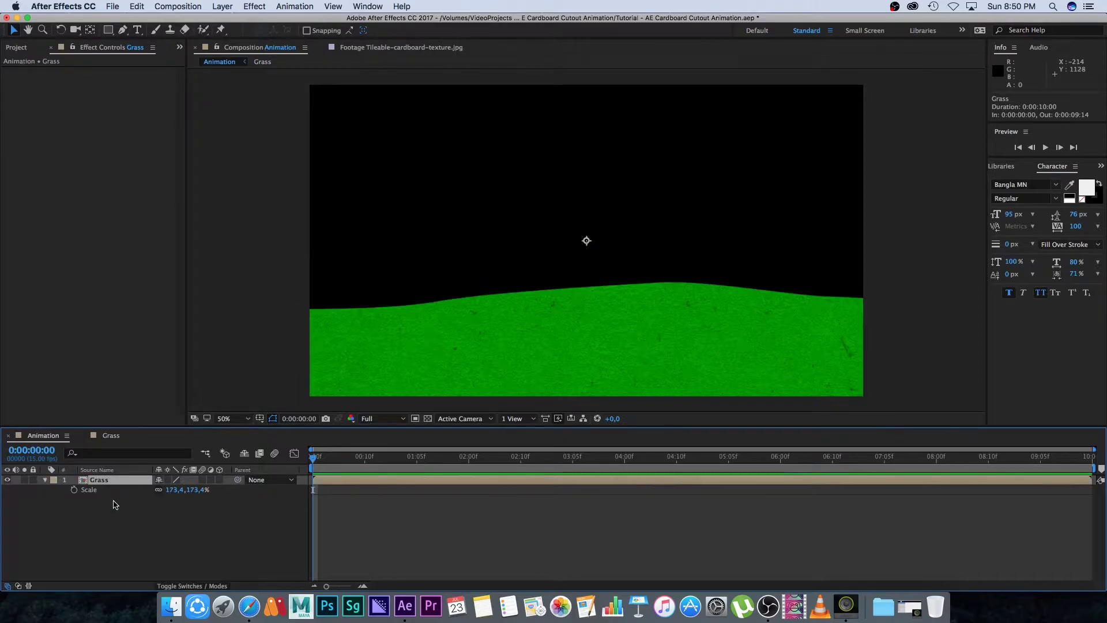
pyautogui.click(101, 481)
pyautogui.press('s')
pyautogui.click(124, 491)
pyautogui.moveTo(173, 489); pyautogui.dragTo(366, 173)
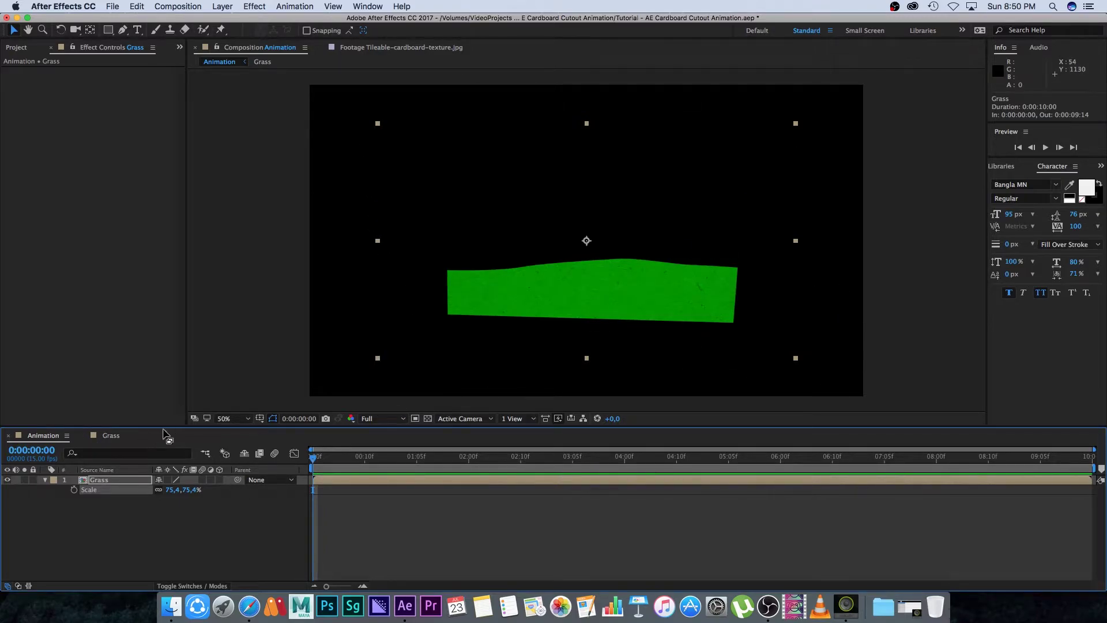
pyautogui.click(112, 437)
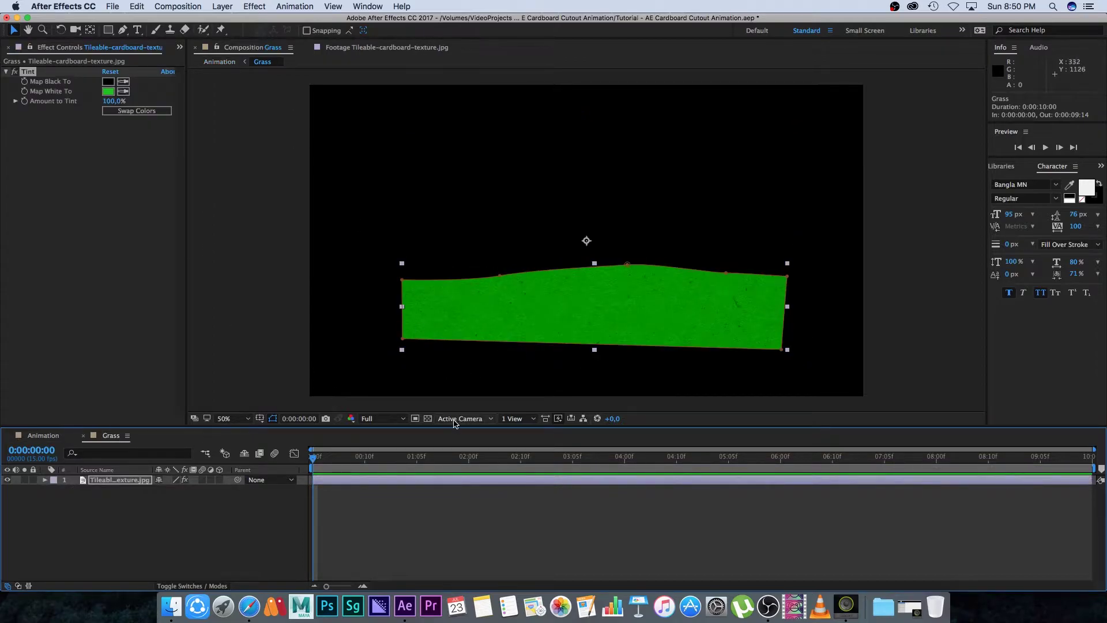
# Step: Crop the Grass composition to a region of interest of about 1524 × 456 px around the green hill
pyautogui.click(415, 419)
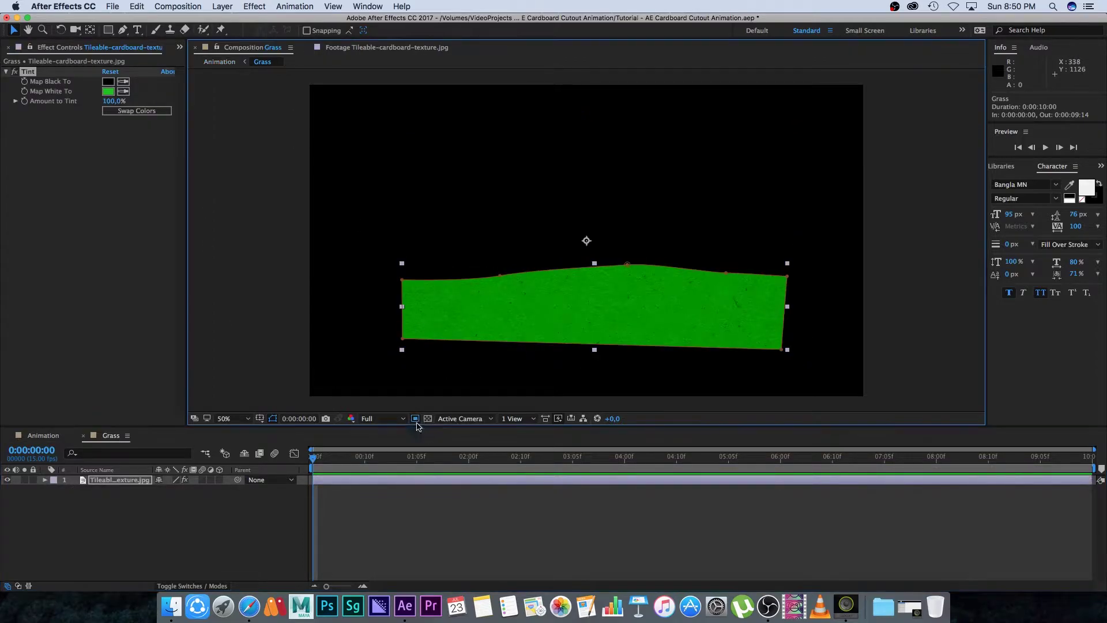
pyautogui.moveTo(386, 235); pyautogui.dragTo(824, 367)
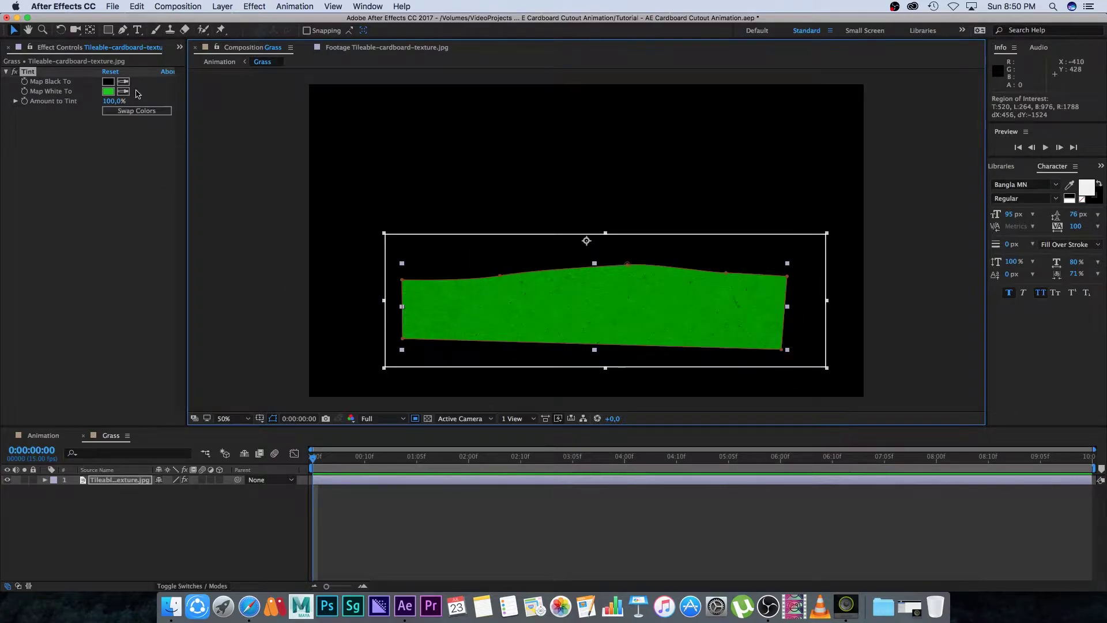
pyautogui.click(185, 8)
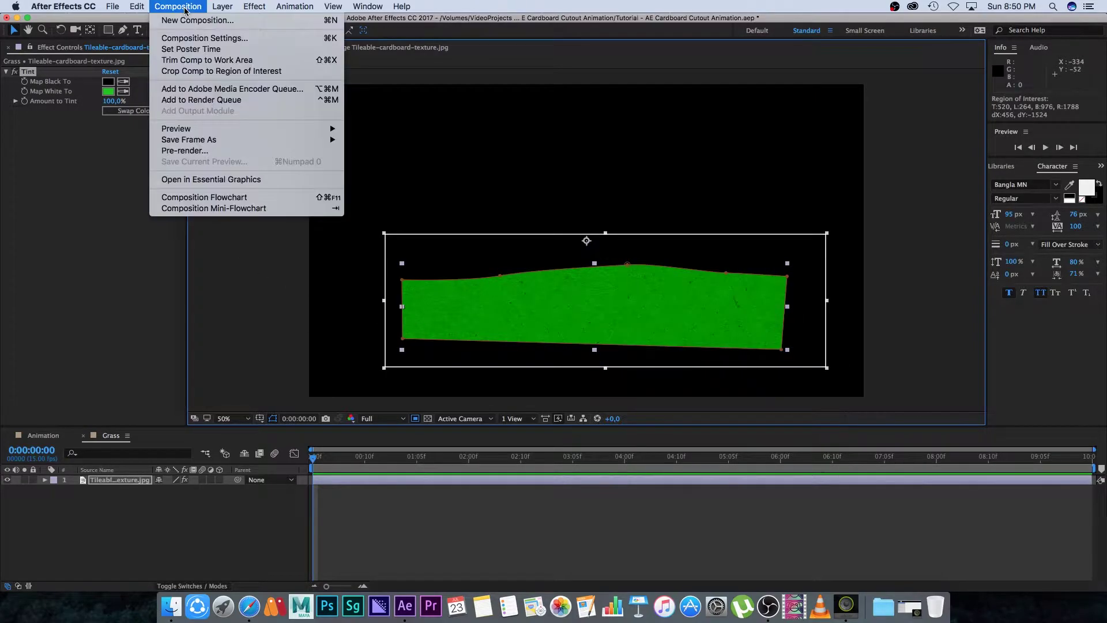
pyautogui.click(234, 76)
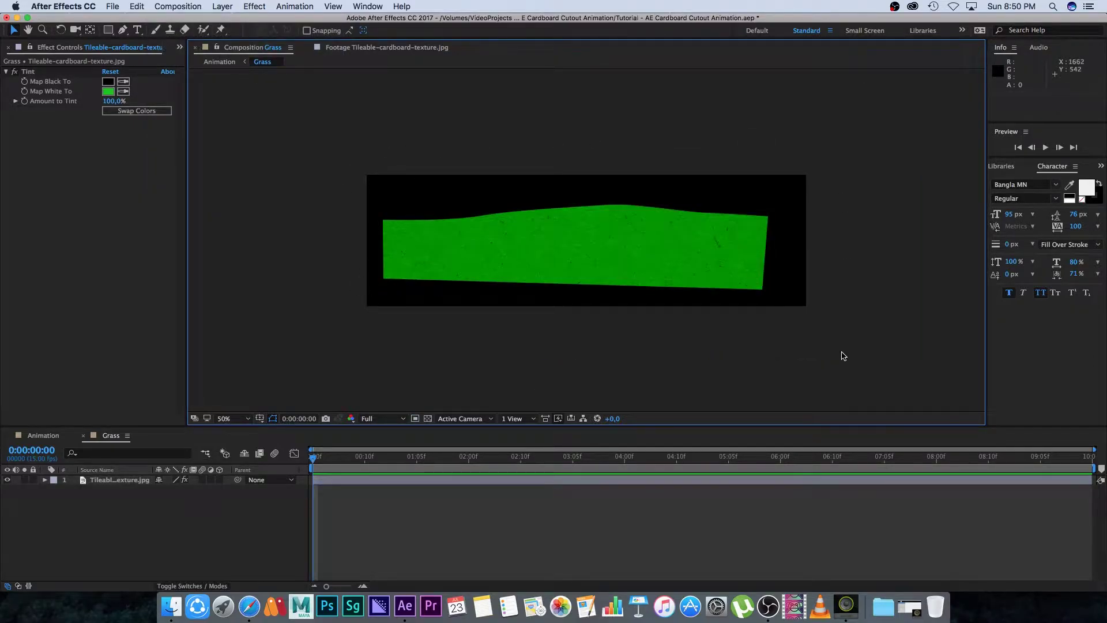
# Step: In the Animation composition, scale the Grass layer to 152.1% and move it down to about 1020, 916 so it fills the frame's lower part
pyautogui.click(45, 436)
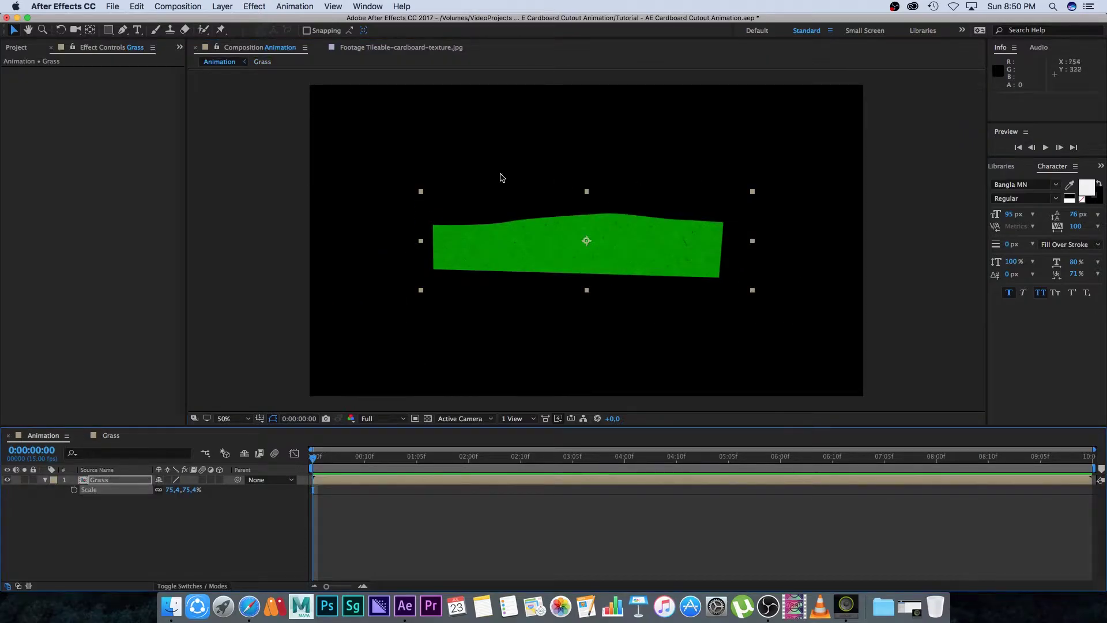
pyautogui.click(136, 551)
pyautogui.click(133, 480)
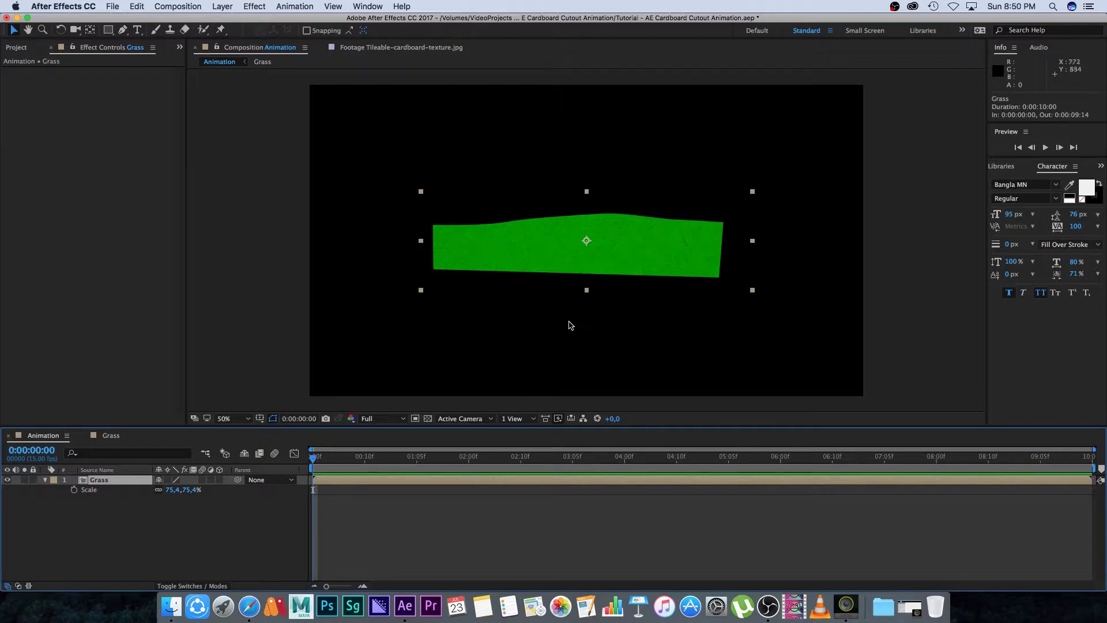
pyautogui.moveTo(423, 292); pyautogui.dragTo(244, 365)
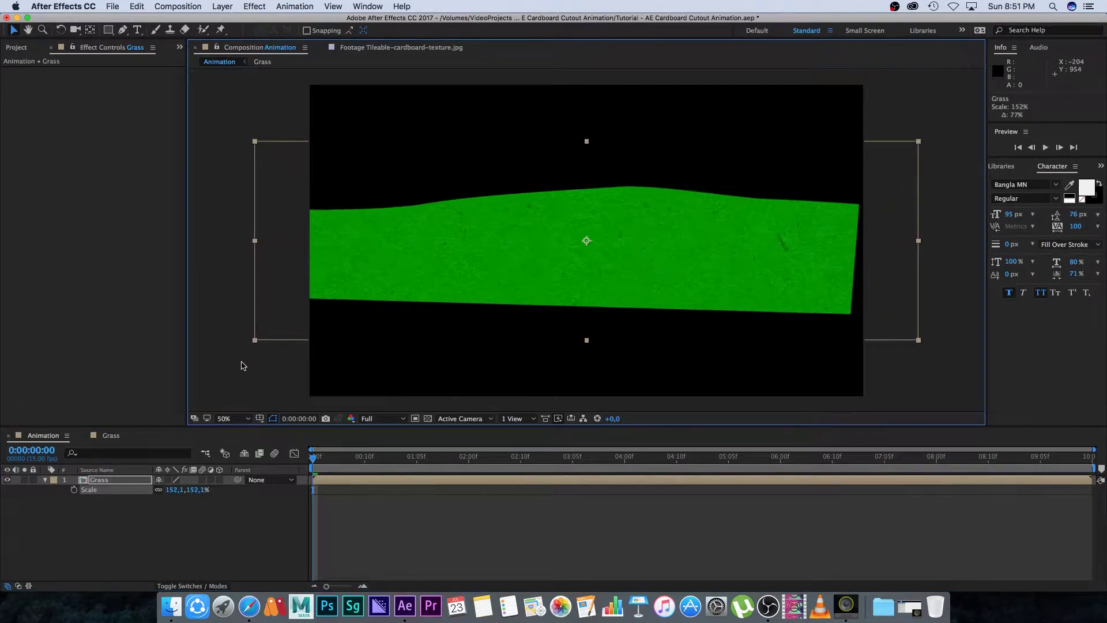
pyautogui.moveTo(456, 255); pyautogui.dragTo(481, 346)
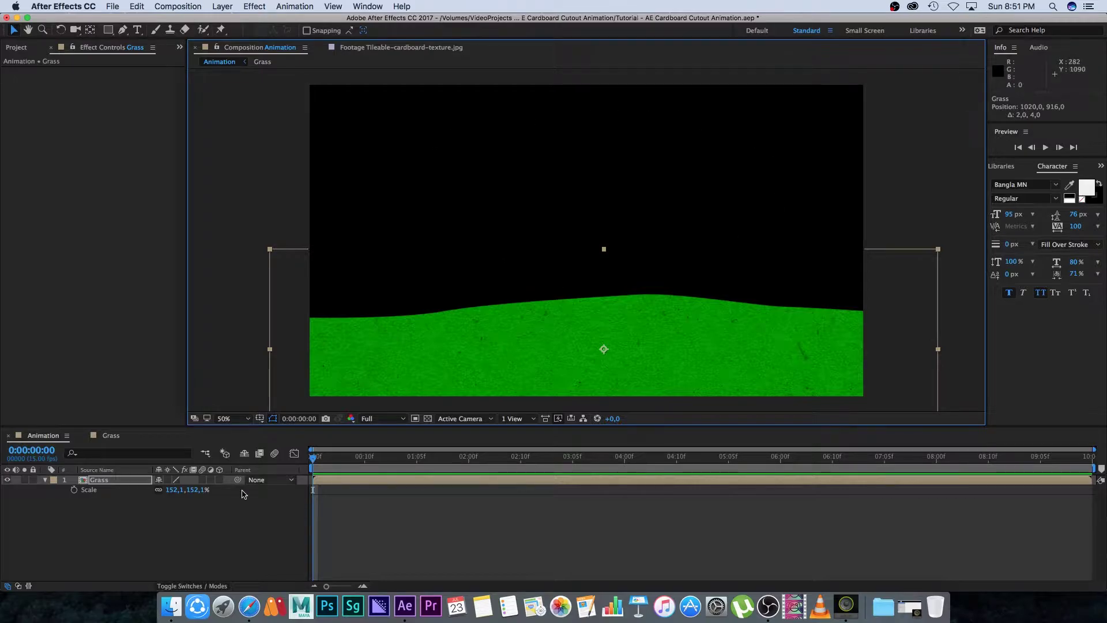
# Step: Add Tileable-cardboard-texture.jpg to the Animation composition as a layer beneath Grass
pyautogui.click(160, 527)
pyautogui.click(17, 47)
pyautogui.click(32, 196)
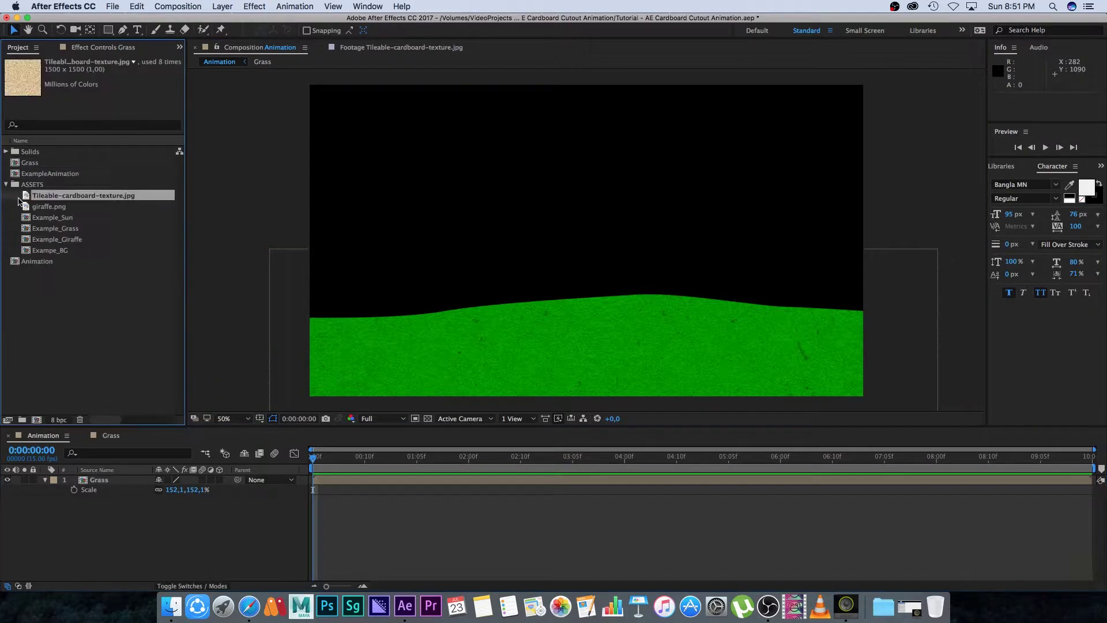
pyautogui.moveTo(25, 197); pyautogui.dragTo(98, 498)
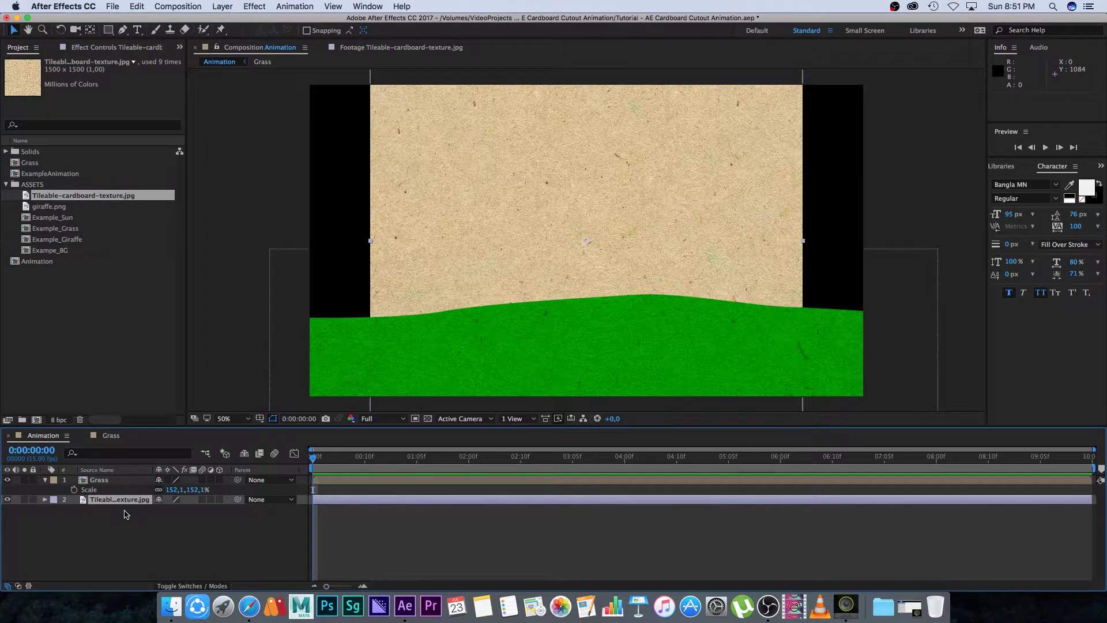
# Step: Pre-compose the cardboard texture layer as BG, moving all attributes into the new composition
pyautogui.rightClick(84, 507)
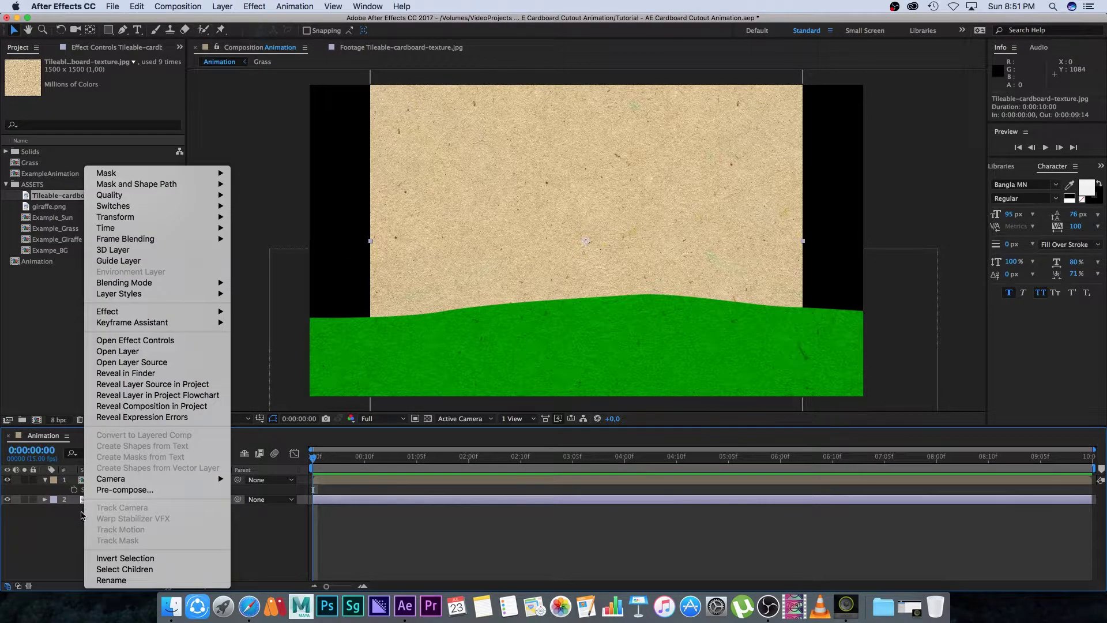
pyautogui.click(122, 495)
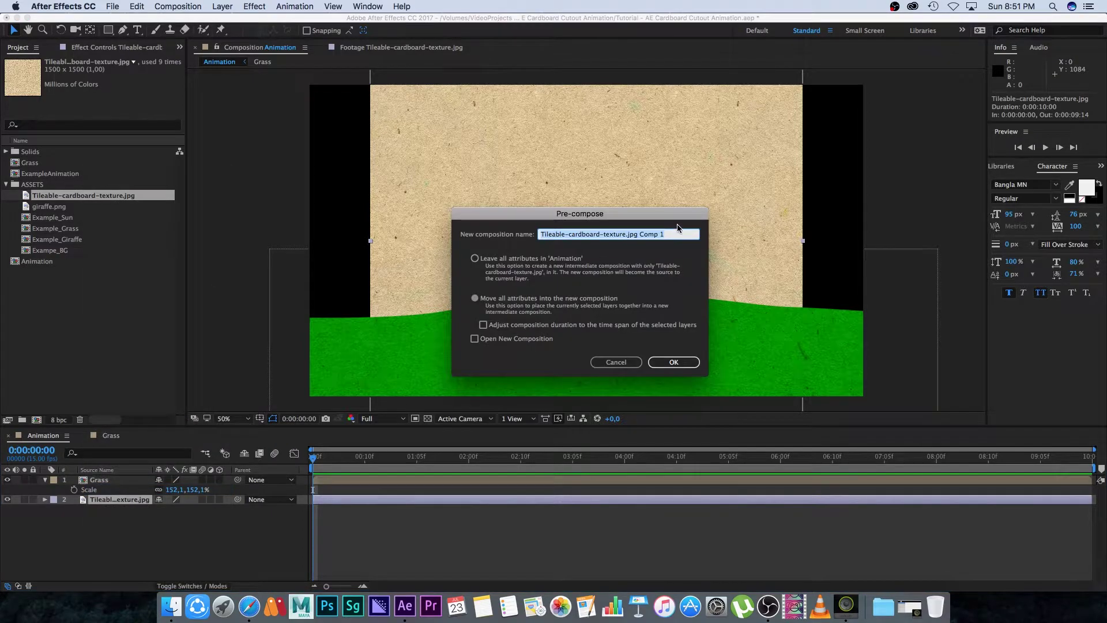
pyautogui.write('BG')
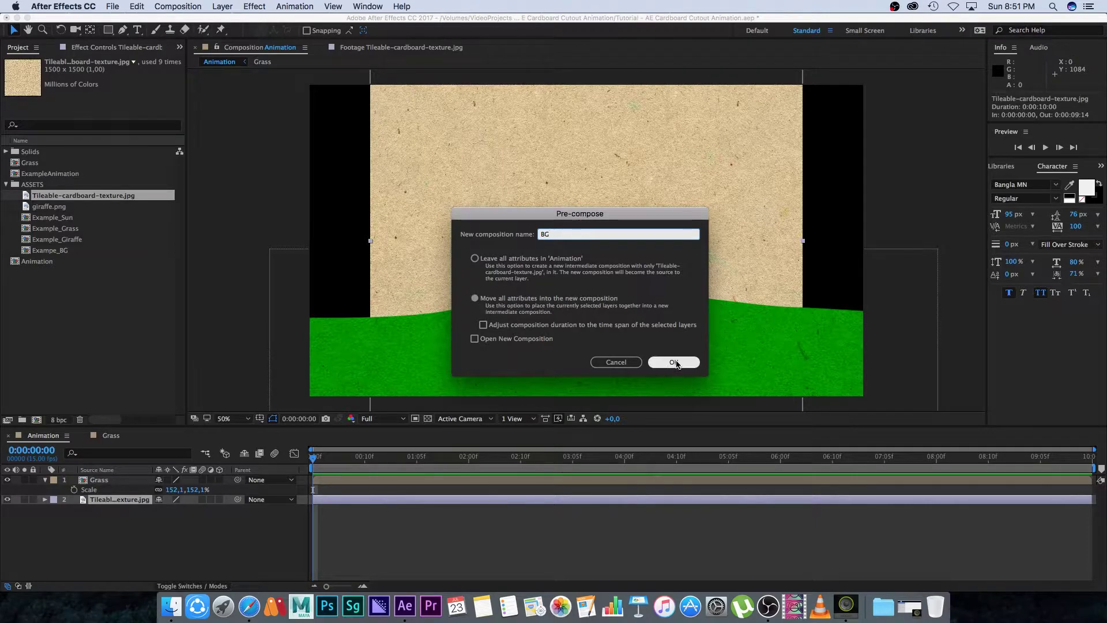
pyautogui.click(676, 363)
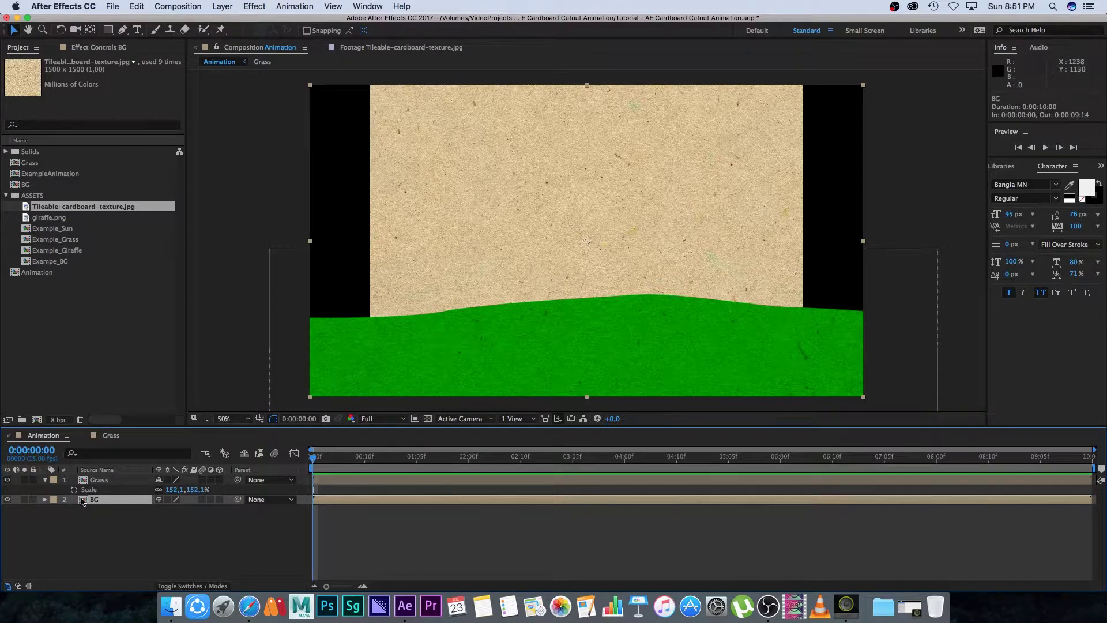
# Step: Open the BG composition and apply the Tint colour correction effect to its cardboard texture layer
pyautogui.doubleClick(86, 500)
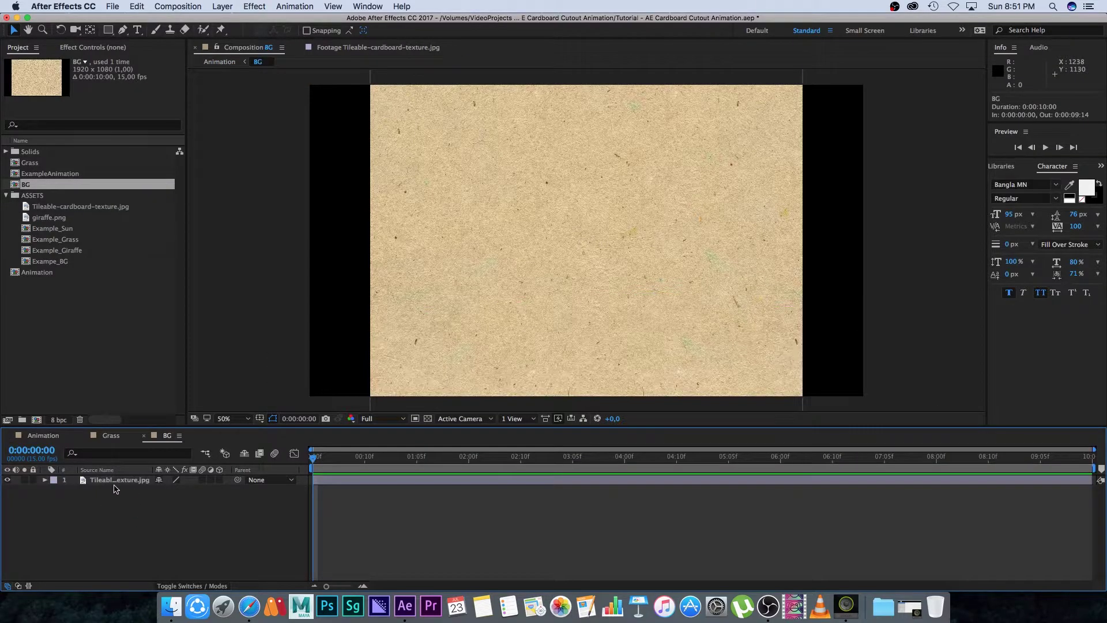
pyautogui.rightClick(84, 484)
pyautogui.moveTo(190, 312)
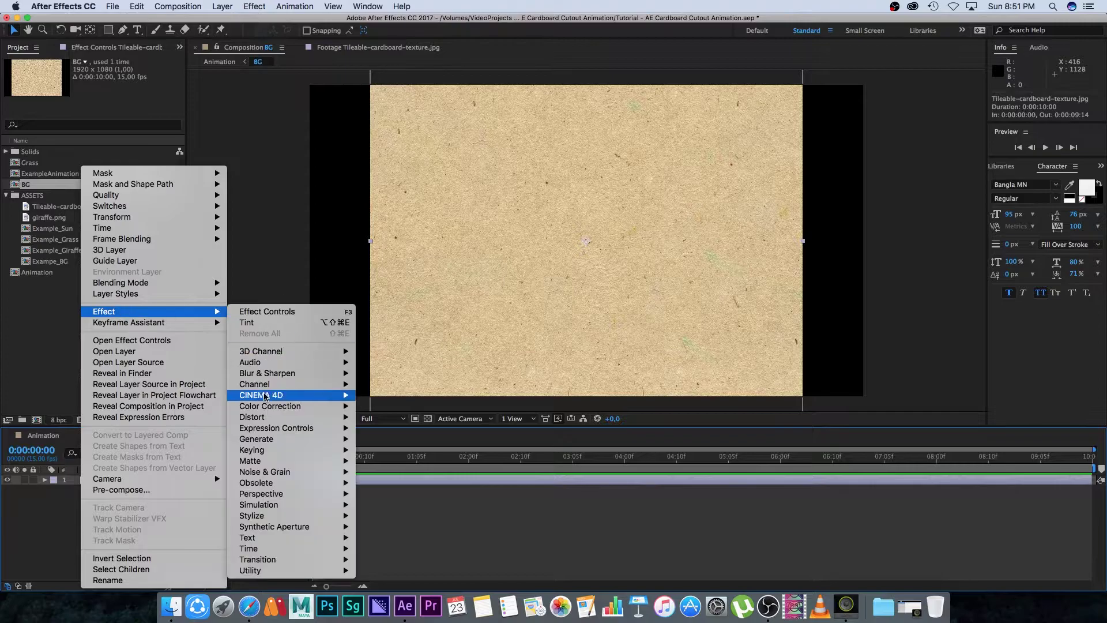
pyautogui.moveTo(266, 409)
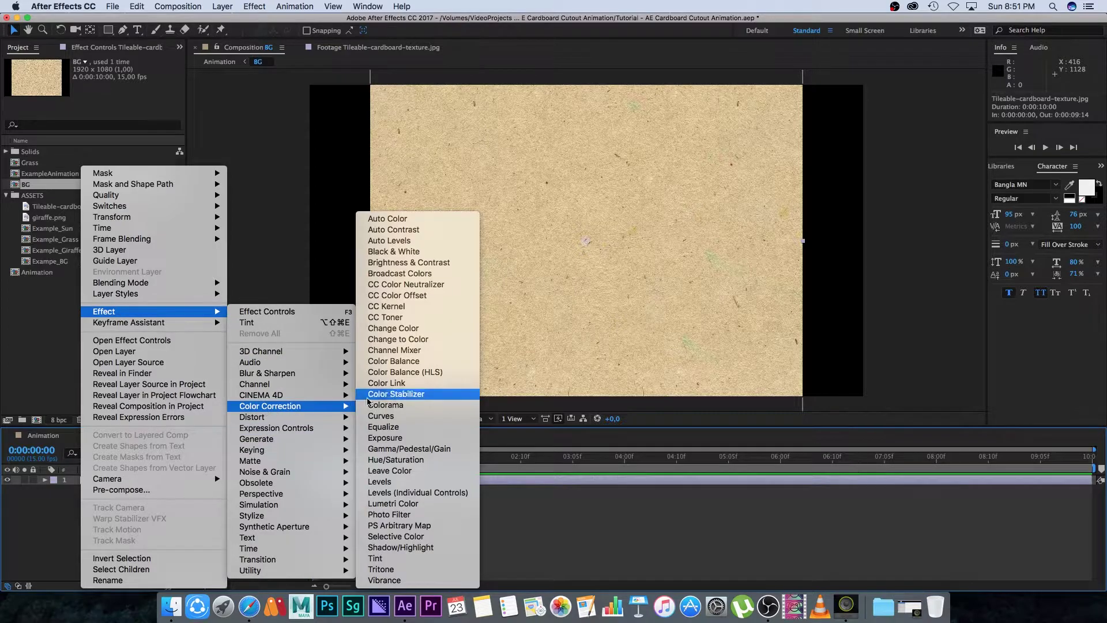
pyautogui.click(389, 558)
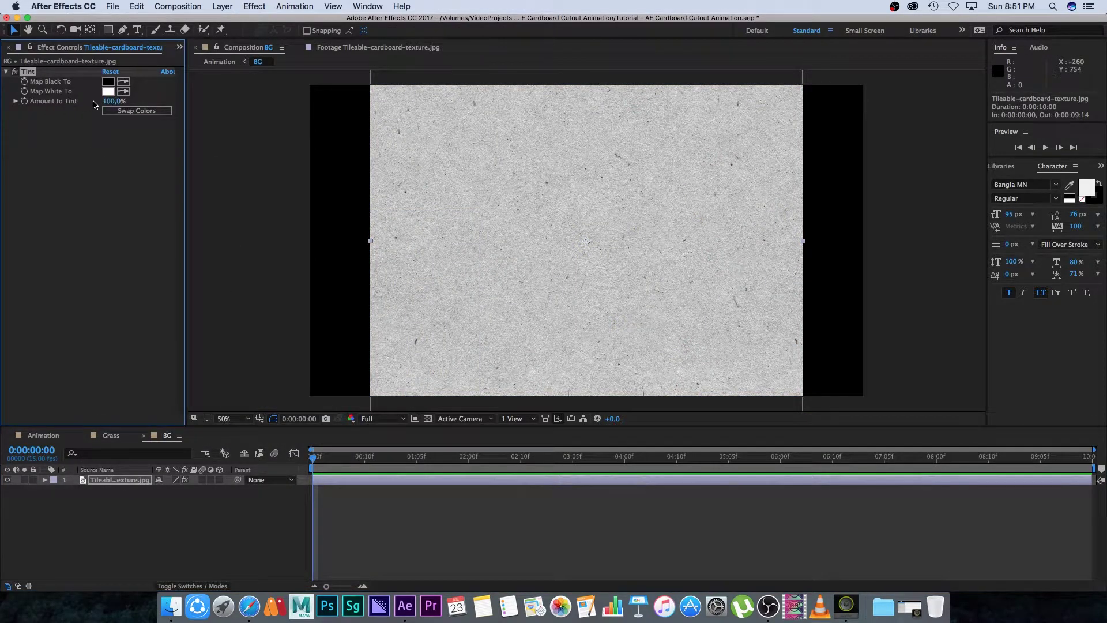
# Step: Set the BG tint's Map White To colour to a light sky blue
pyautogui.click(113, 92)
pyautogui.moveTo(579, 300)
pyautogui.mouseDown()
pyautogui.moveTo(579, 286)
pyautogui.moveTo(579, 296)
pyautogui.mouseUp()
pyautogui.click(563, 234)
pyautogui.moveTo(562, 233); pyautogui.dragTo(563, 235)
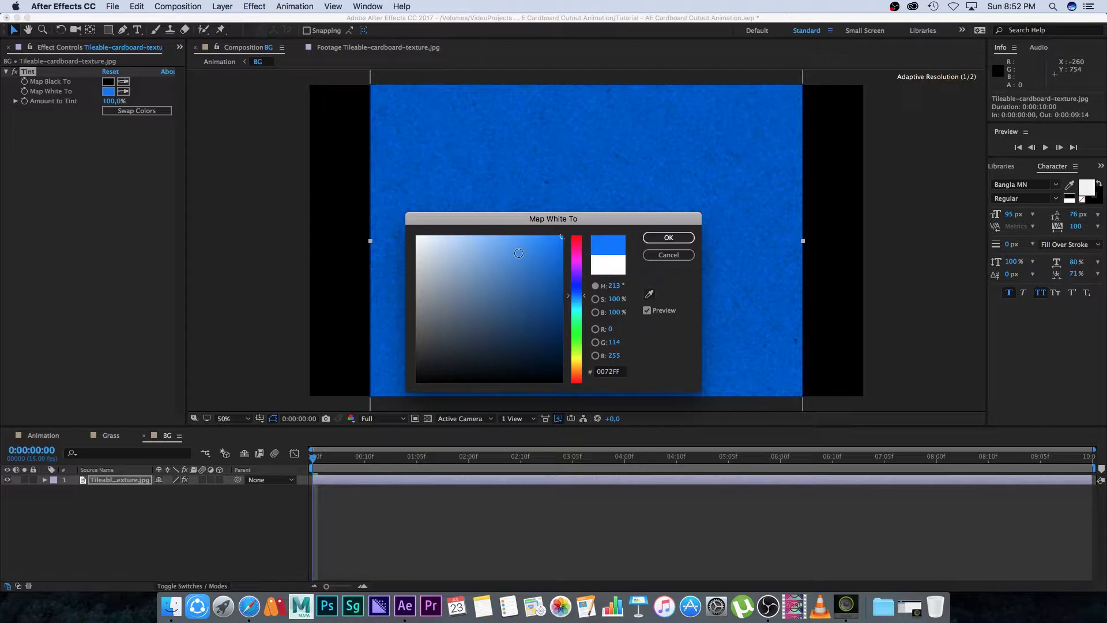
pyautogui.click(519, 252)
pyautogui.click(668, 237)
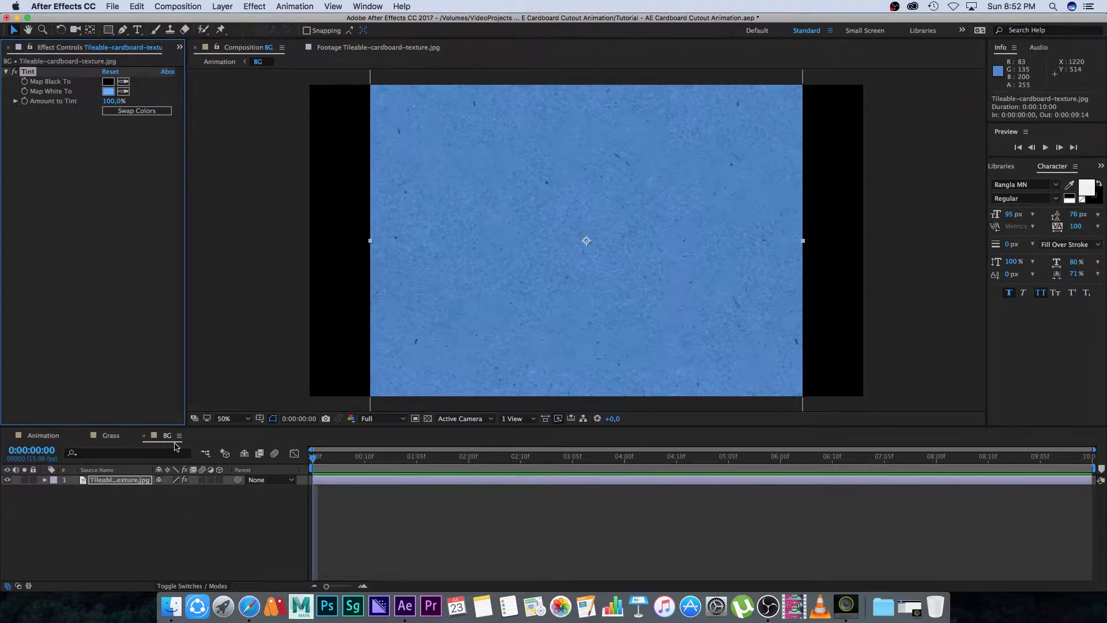
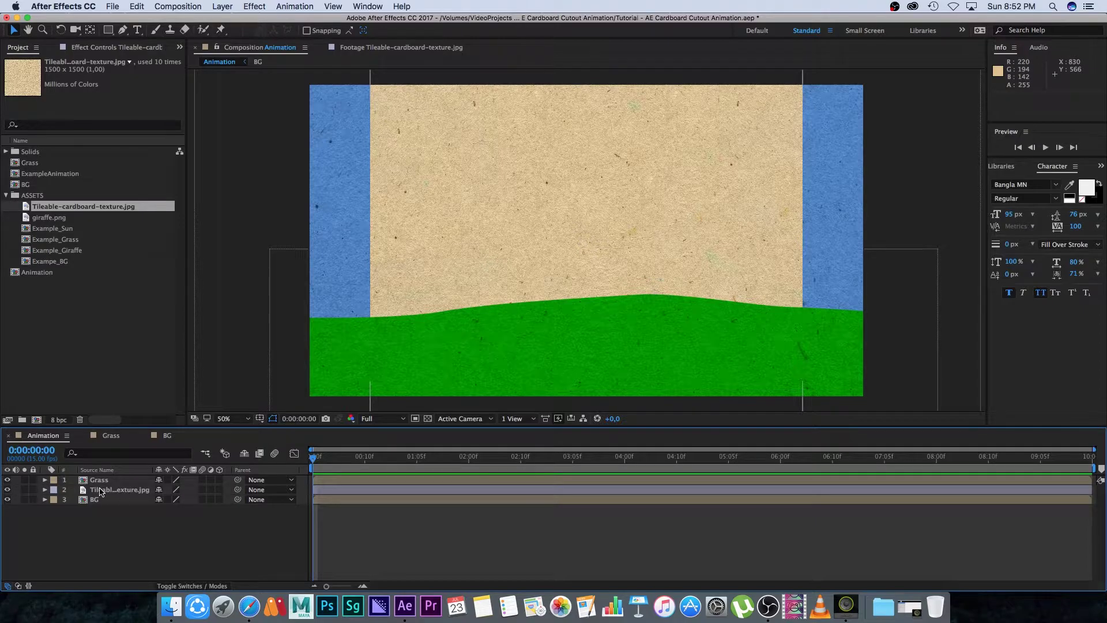
# Step: Mask the untinted cardboard layer with the Pen tool into a rough, rounded five-point sun shape in the sky, and refine its right-hand points
pyautogui.click(109, 31)
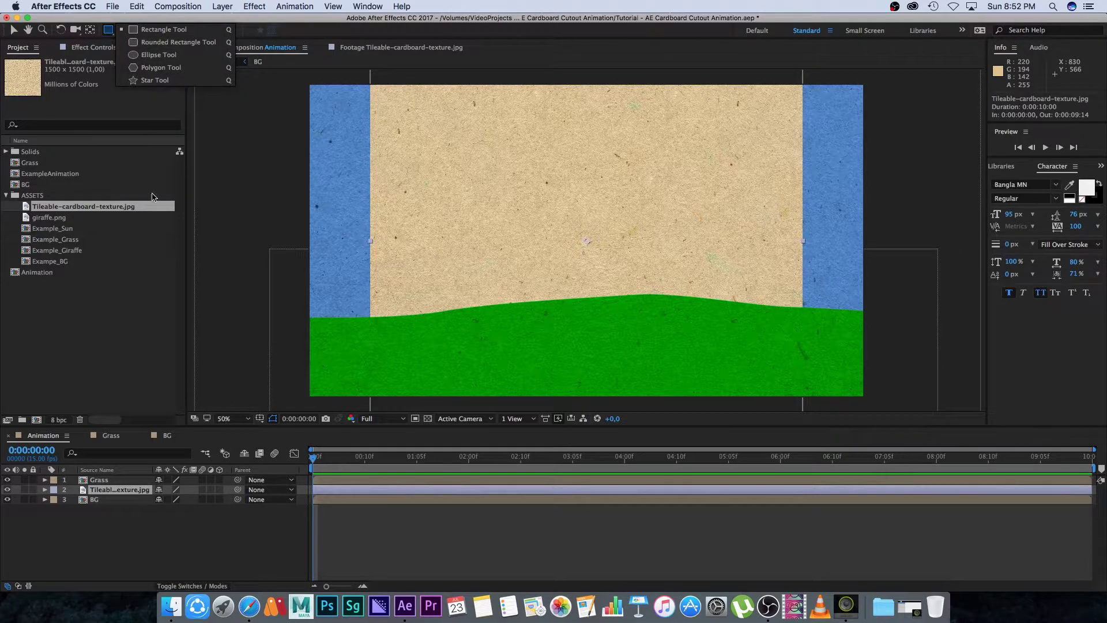
pyautogui.click(123, 30)
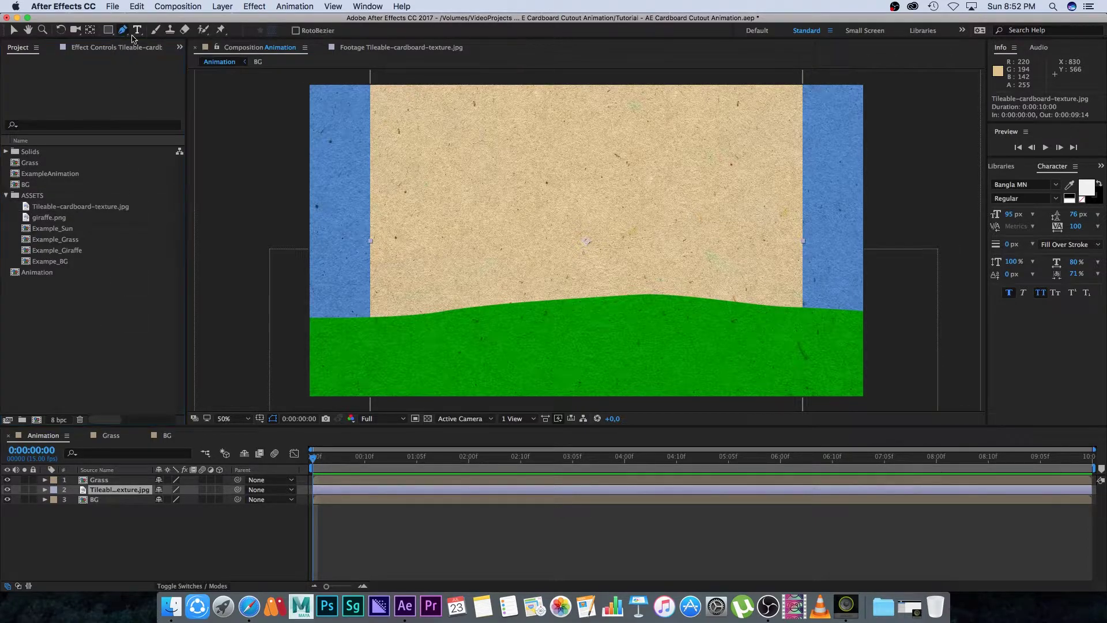
pyautogui.click(542, 148)
pyautogui.moveTo(582, 156); pyautogui.dragTo(589, 164)
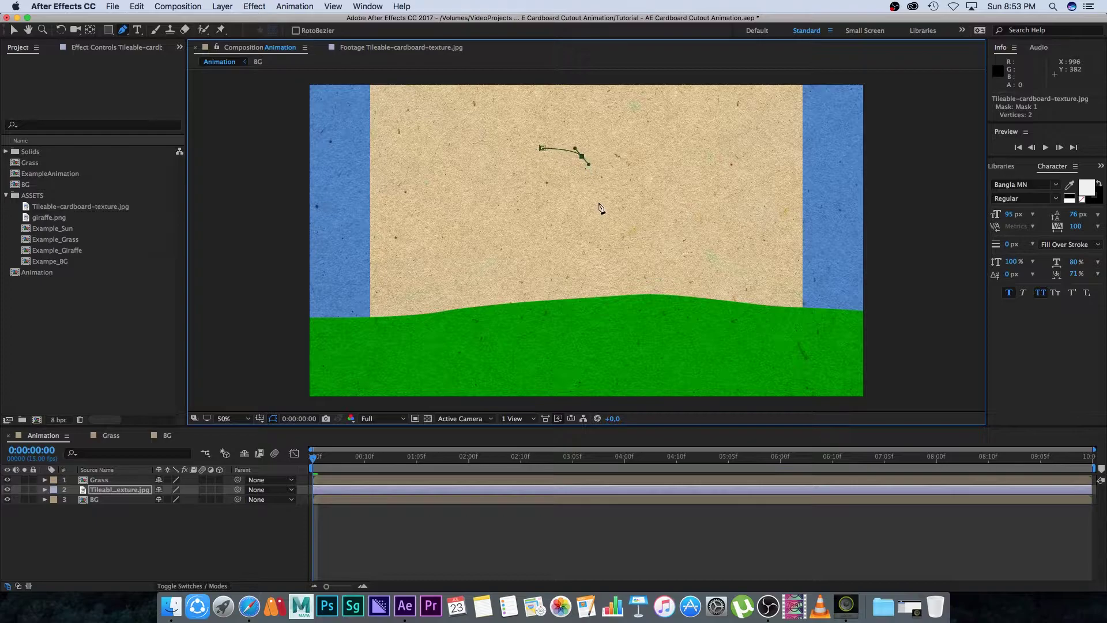
pyautogui.moveTo(589, 204); pyautogui.dragTo(521, 216)
pyautogui.moveTo(505, 175)
pyautogui.mouseDown()
pyautogui.moveTo(501, 161)
pyautogui.moveTo(514, 173)
pyautogui.mouseUp()
pyautogui.click(543, 148)
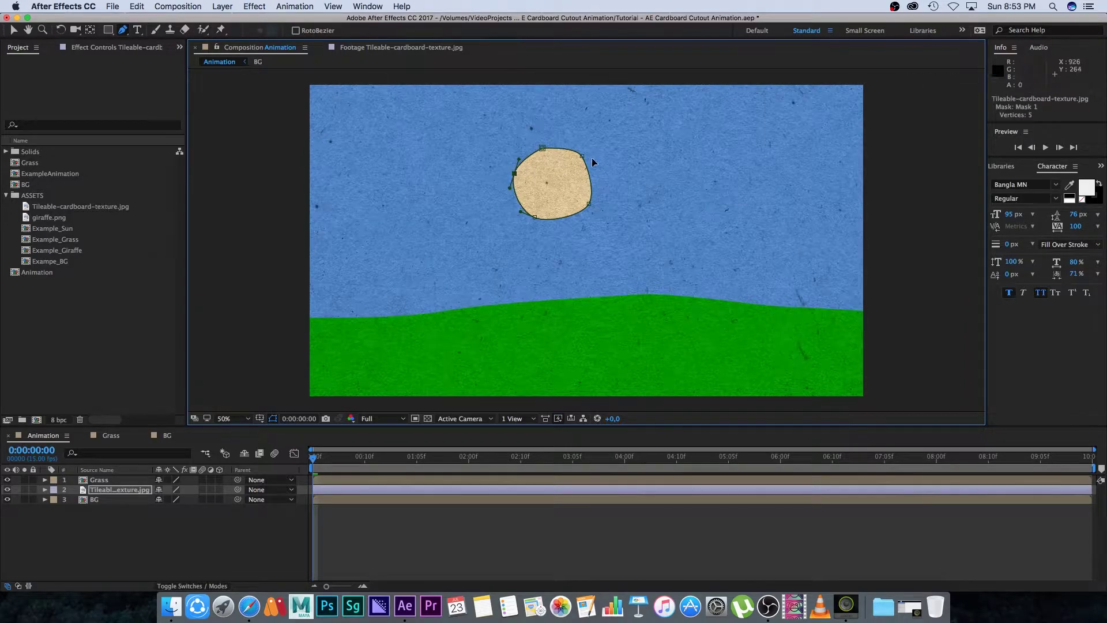
pyautogui.click(582, 156)
pyautogui.click(586, 206)
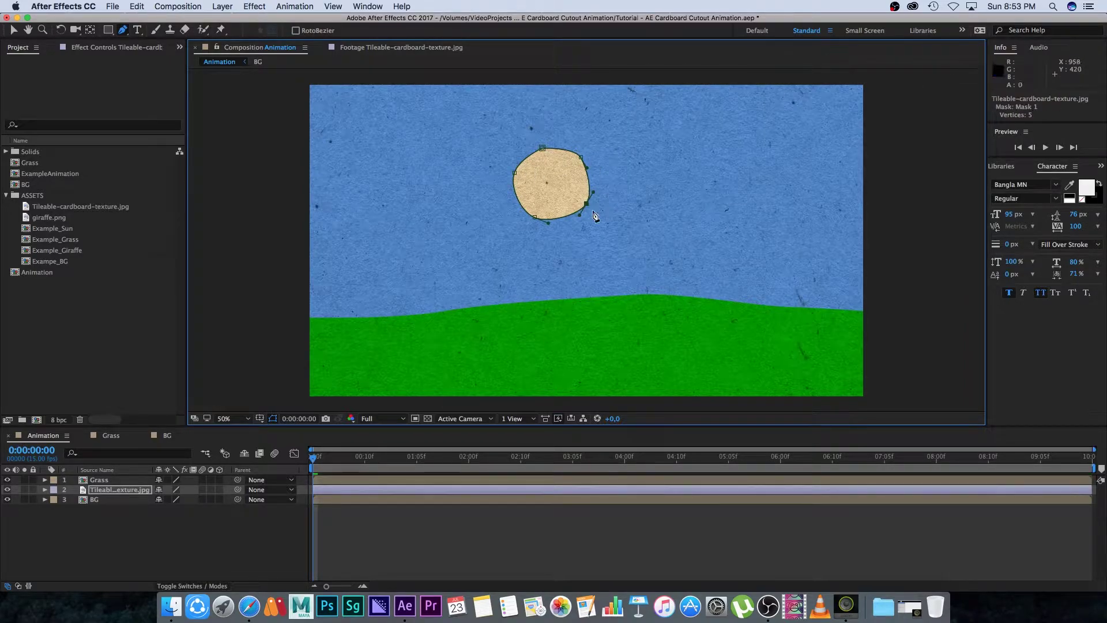
# Step: Pre-compose the masked cardboard layer as Sun, moving all attributes into the new composition
pyautogui.rightClick(86, 490)
pyautogui.click(128, 494)
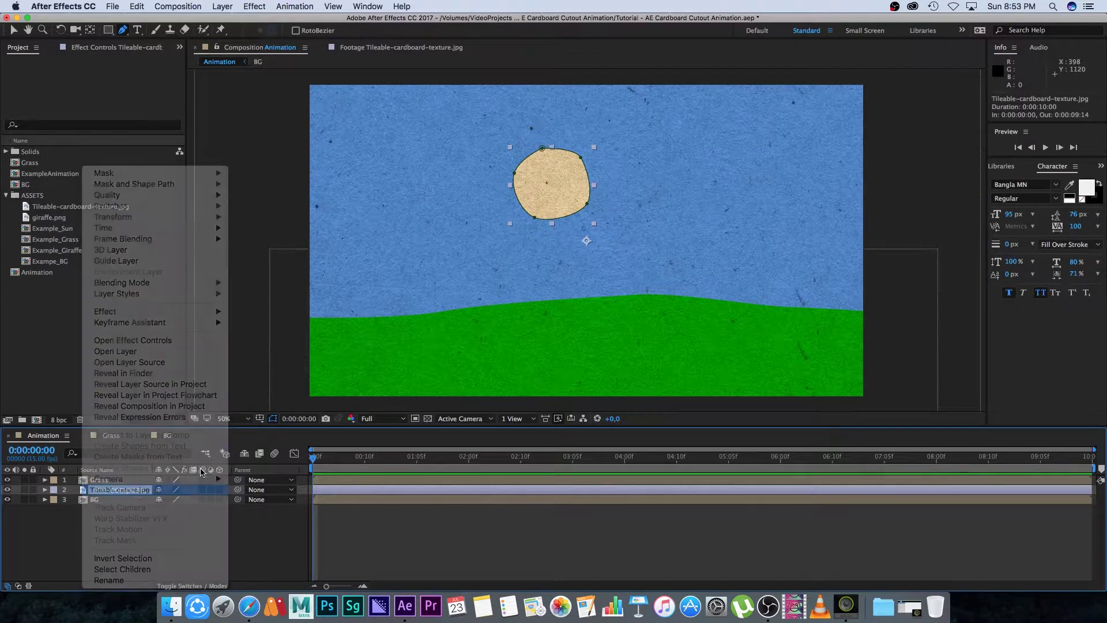
pyautogui.write('Sun')
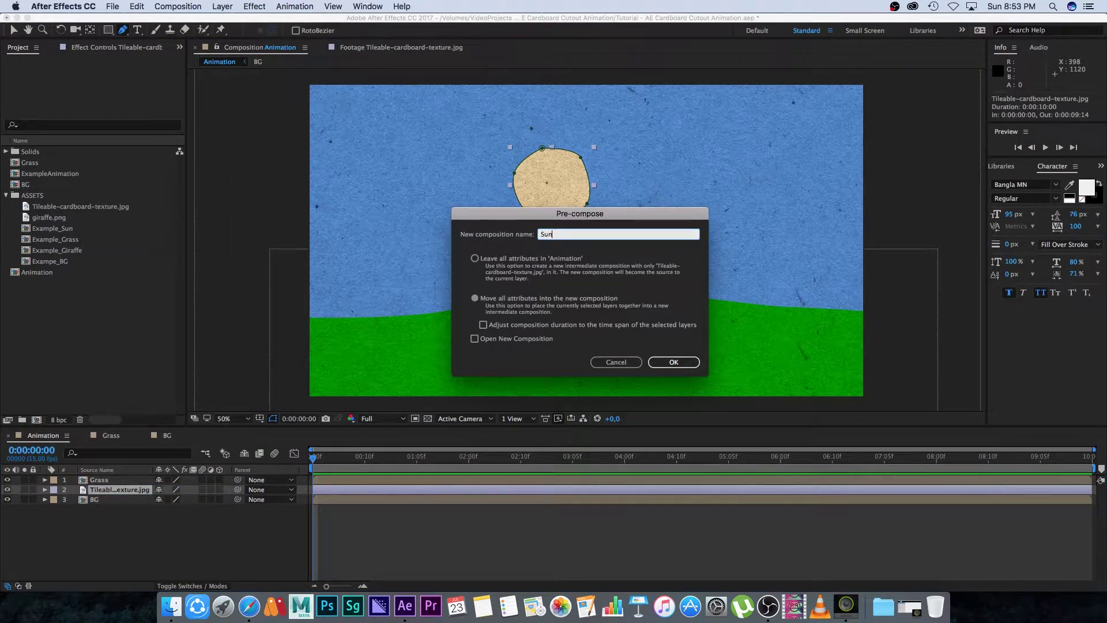
pyautogui.click(673, 363)
# Step: Open the Sun composition and apply the Tint colour correction effect to its masked cardboard layer
pyautogui.doubleClick(85, 491)
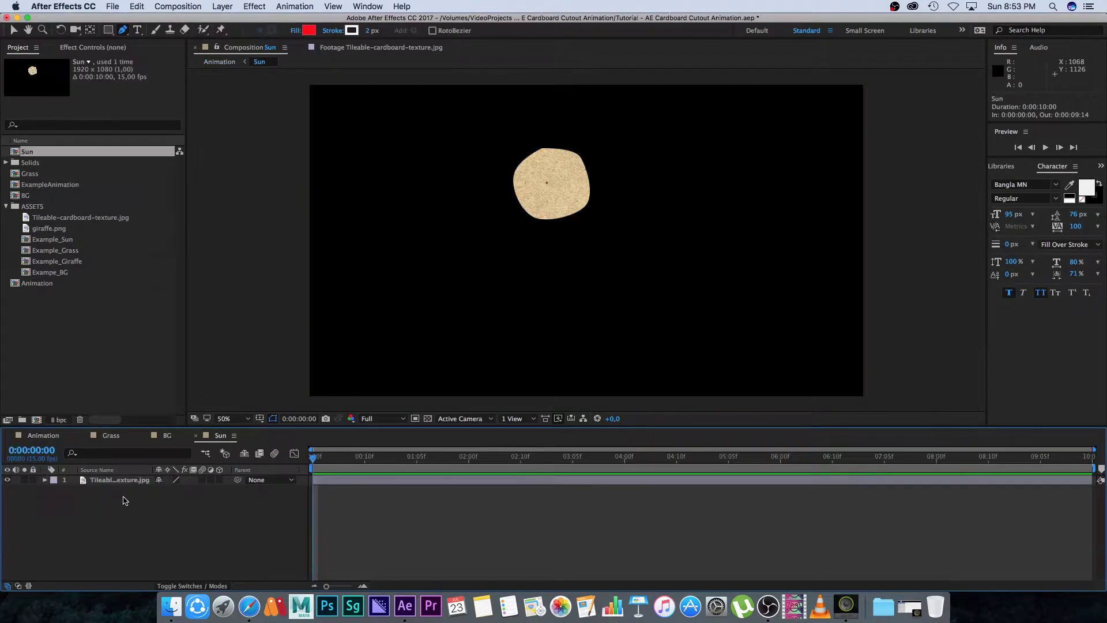
pyautogui.click(98, 482)
pyautogui.rightClick(96, 484)
pyautogui.moveTo(120, 312)
pyautogui.moveTo(398, 386)
pyautogui.click(522, 525)
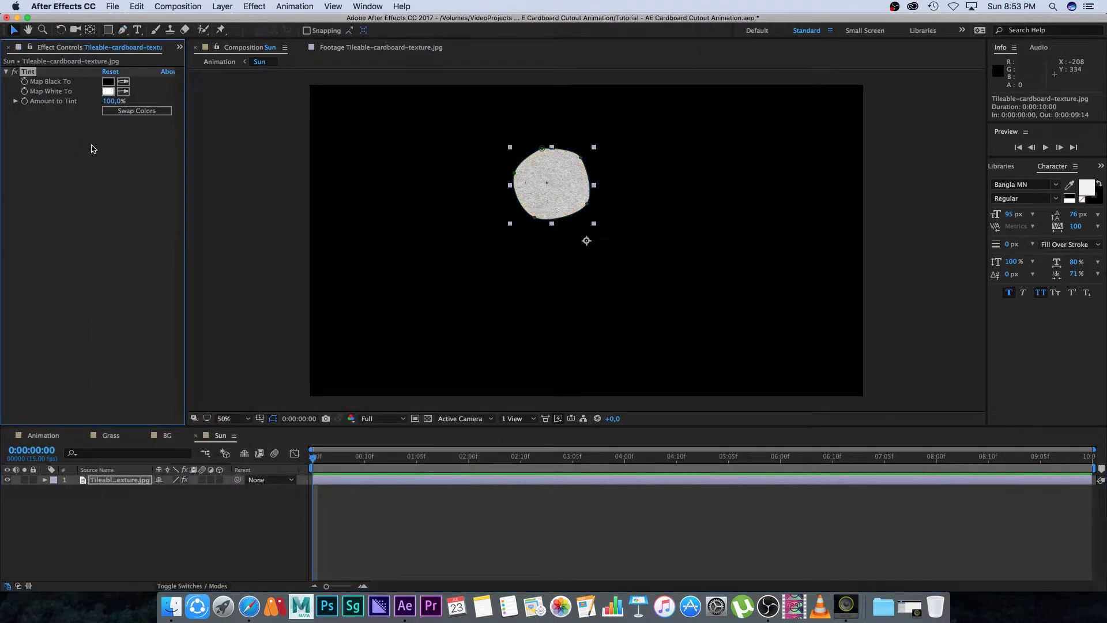
# Step: Set the sun tint's Map White To colour to bright yellow
pyautogui.click(108, 92)
pyautogui.moveTo(581, 344)
pyautogui.mouseDown()
pyautogui.moveTo(578, 371)
pyautogui.moveTo(581, 358)
pyautogui.mouseUp()
pyautogui.click(669, 237)
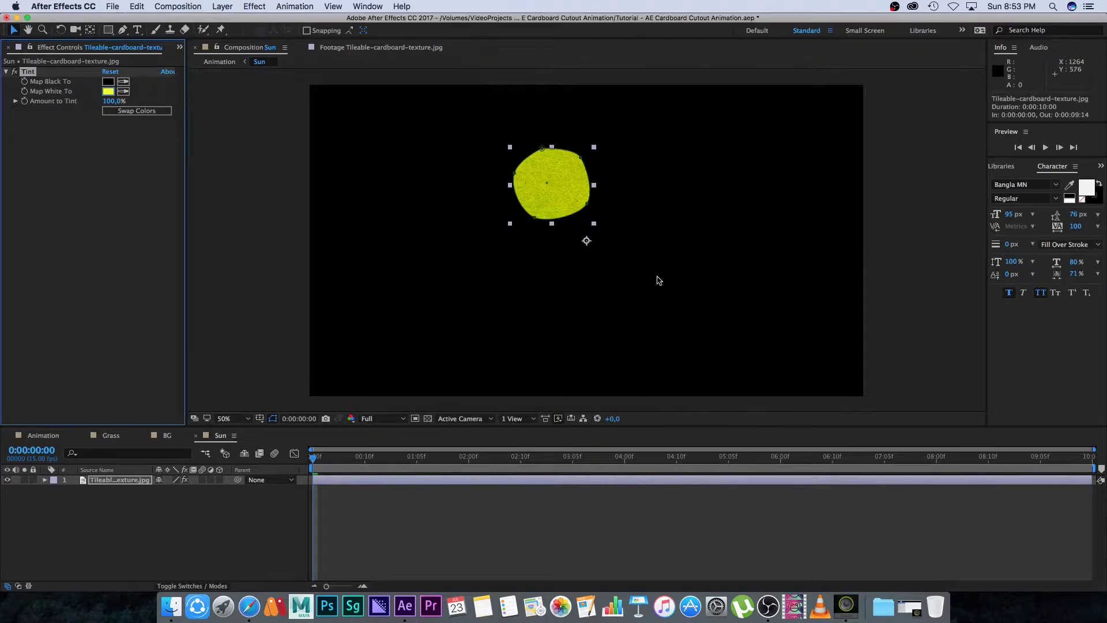
# Step: Crop the Sun composition to a 400 × 340 px region of interest drawn closely around the yellow sun
pyautogui.click(43, 435)
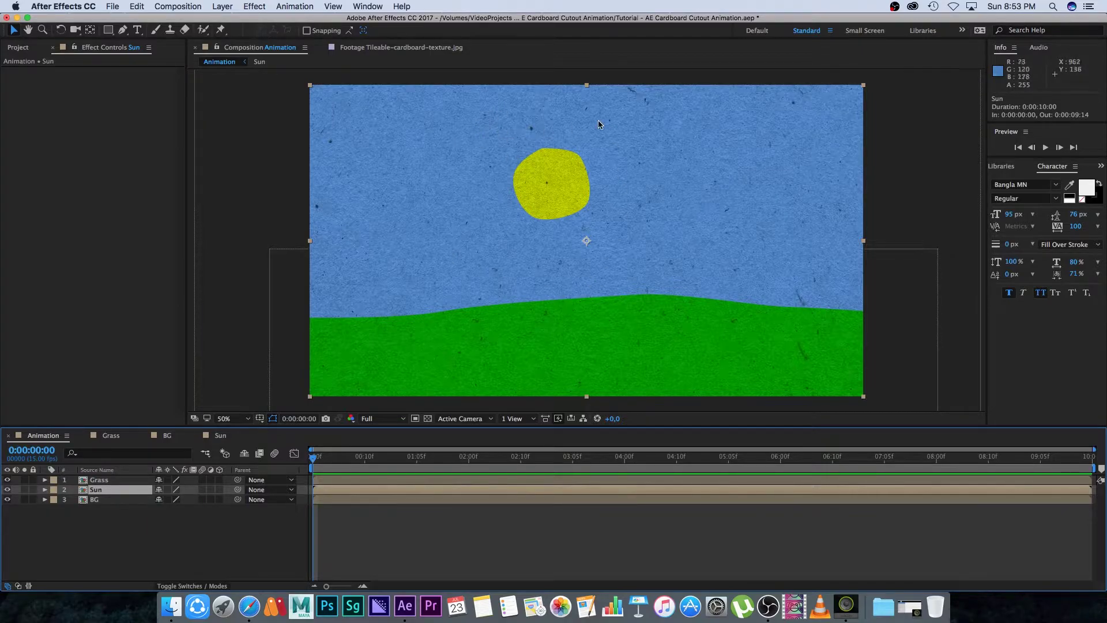
pyautogui.doubleClick(82, 494)
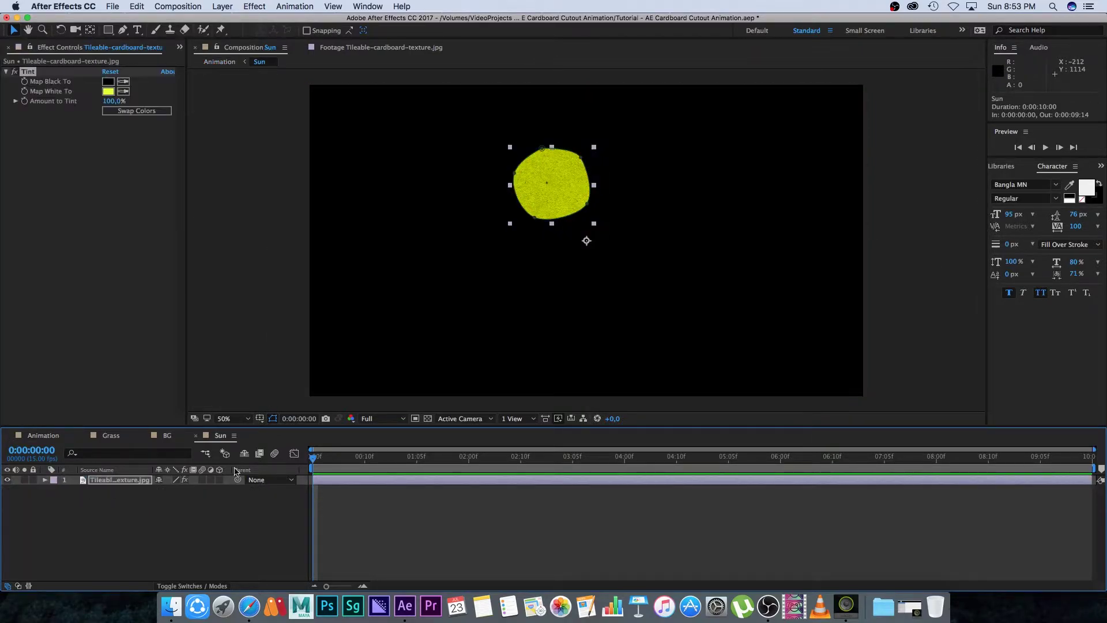
pyautogui.click(415, 418)
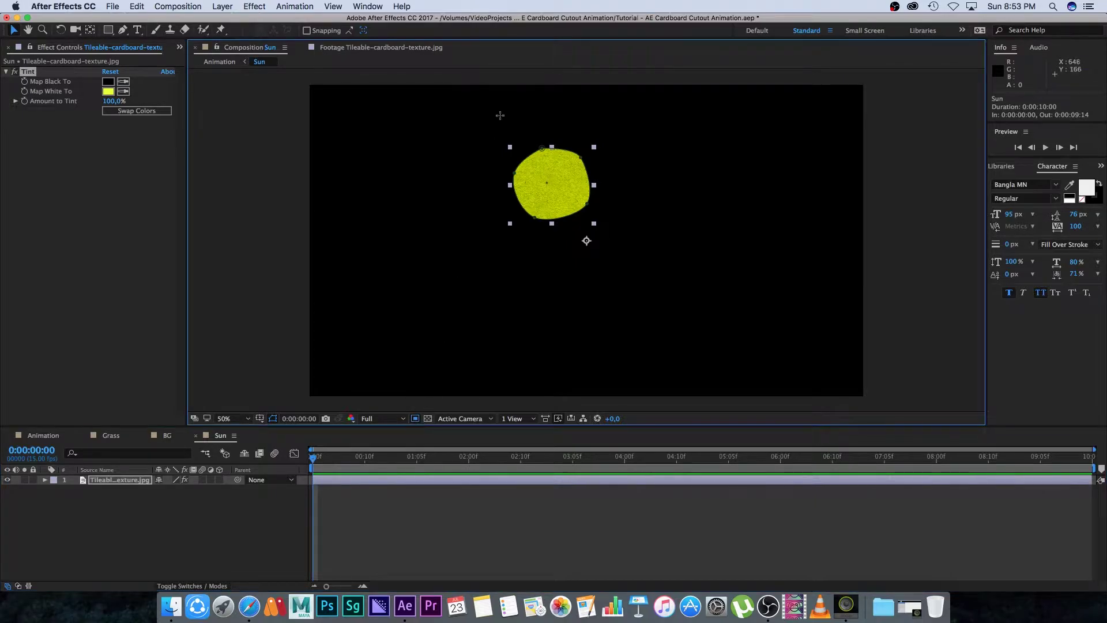
pyautogui.moveTo(496, 136); pyautogui.dragTo(615, 236)
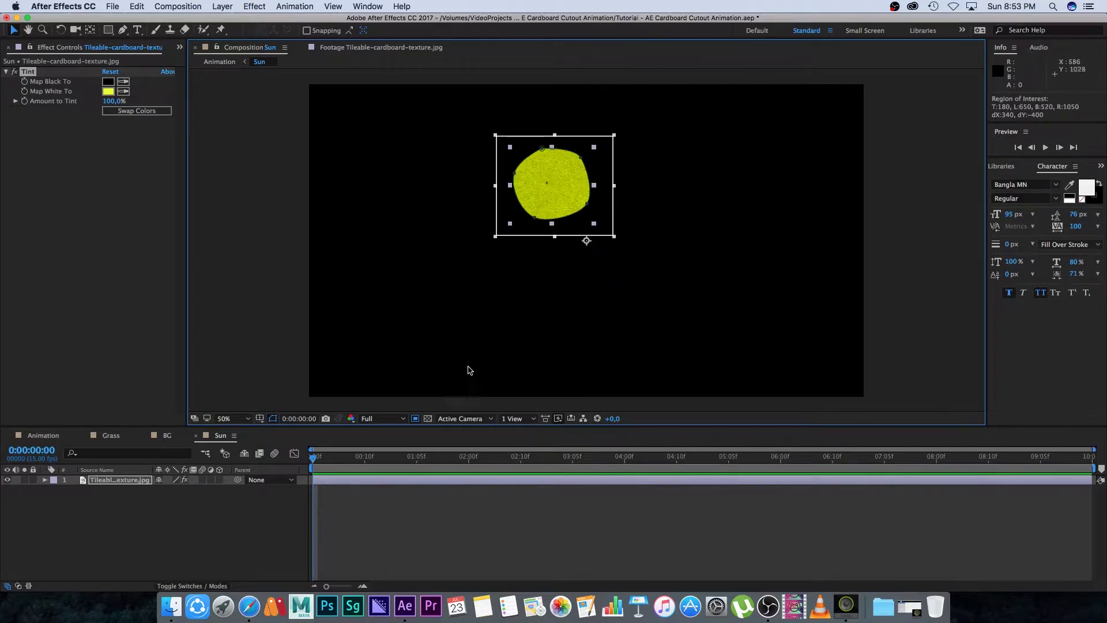
pyautogui.click(179, 6)
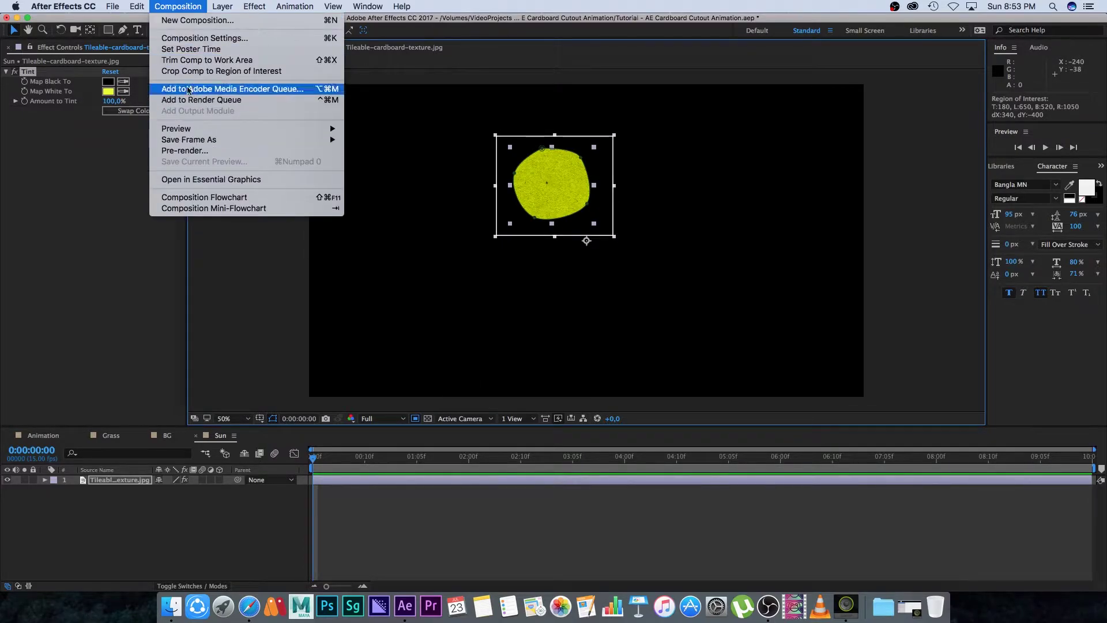
pyautogui.click(234, 72)
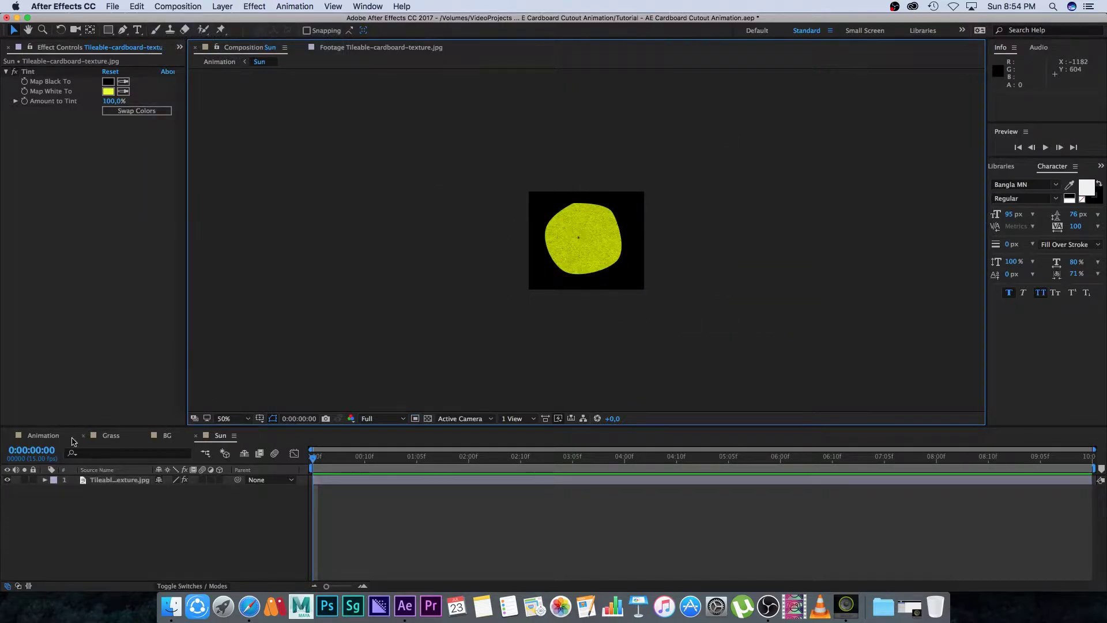
# Step: In the Animation composition, move the Sun layer down behind the grass hill to about position 750, 932
pyautogui.click(43, 435)
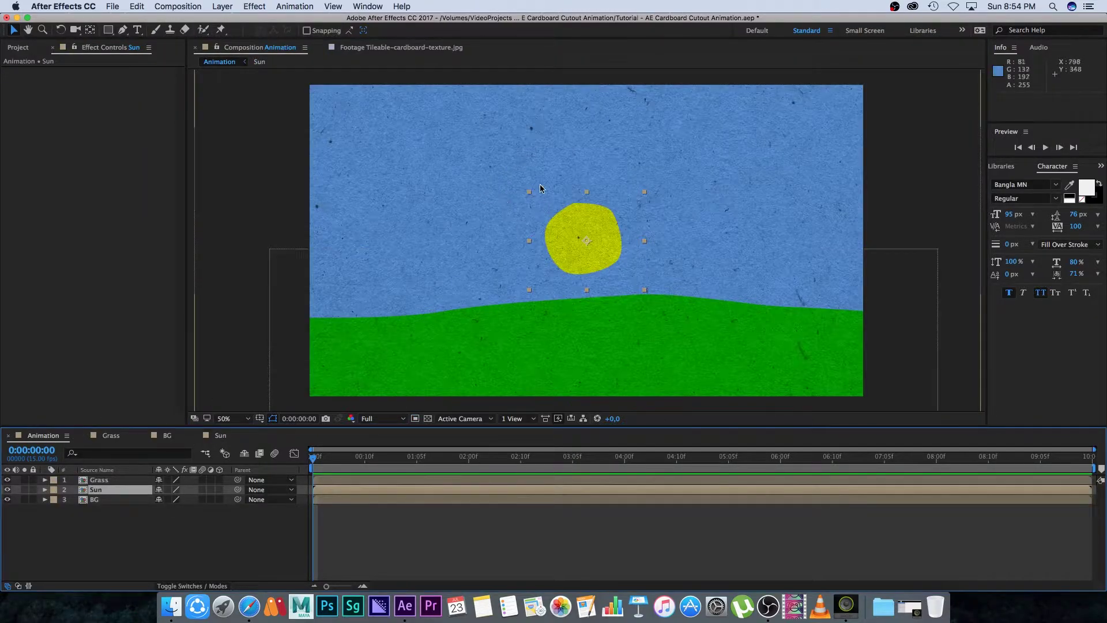
pyautogui.moveTo(528, 192)
pyautogui.mouseDown()
pyautogui.moveTo(526, 206)
pyautogui.moveTo(504, 172)
pyautogui.moveTo(527, 209)
pyautogui.mouseUp()
pyautogui.press('super+z')
pyautogui.moveTo(569, 245); pyautogui.dragTo(509, 355)
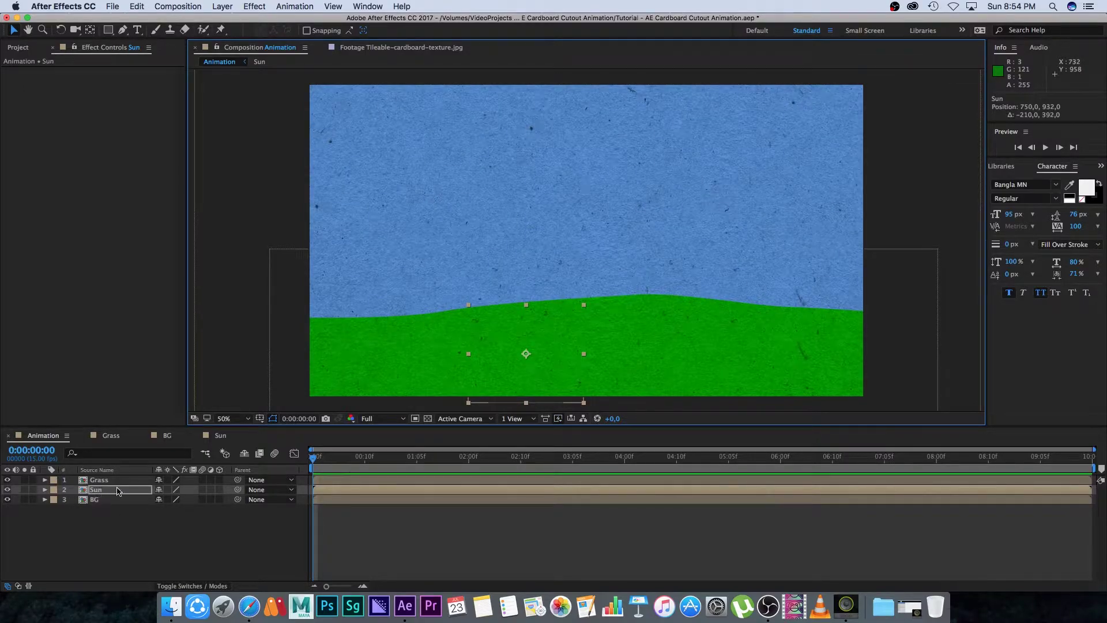
# Step: Keyframe the Sun layer's Position behind the hill at 0:00:00:00 and high in the right-hand sky, at about 1702, 210, at 0:00:02:00
pyautogui.click(93, 534)
pyautogui.click(96, 491)
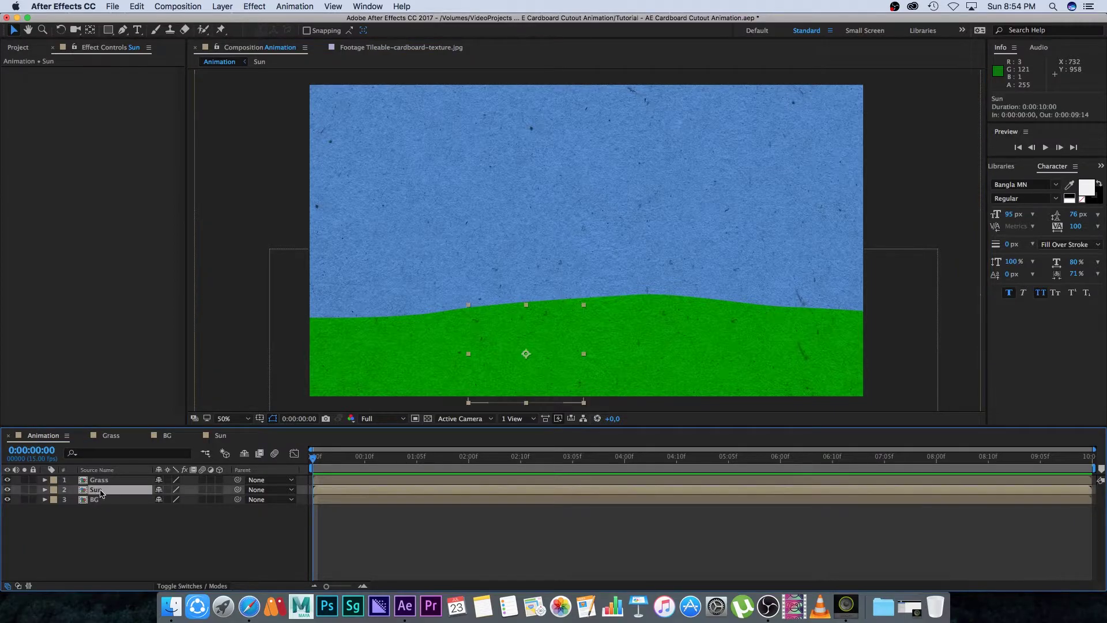
pyautogui.press('p')
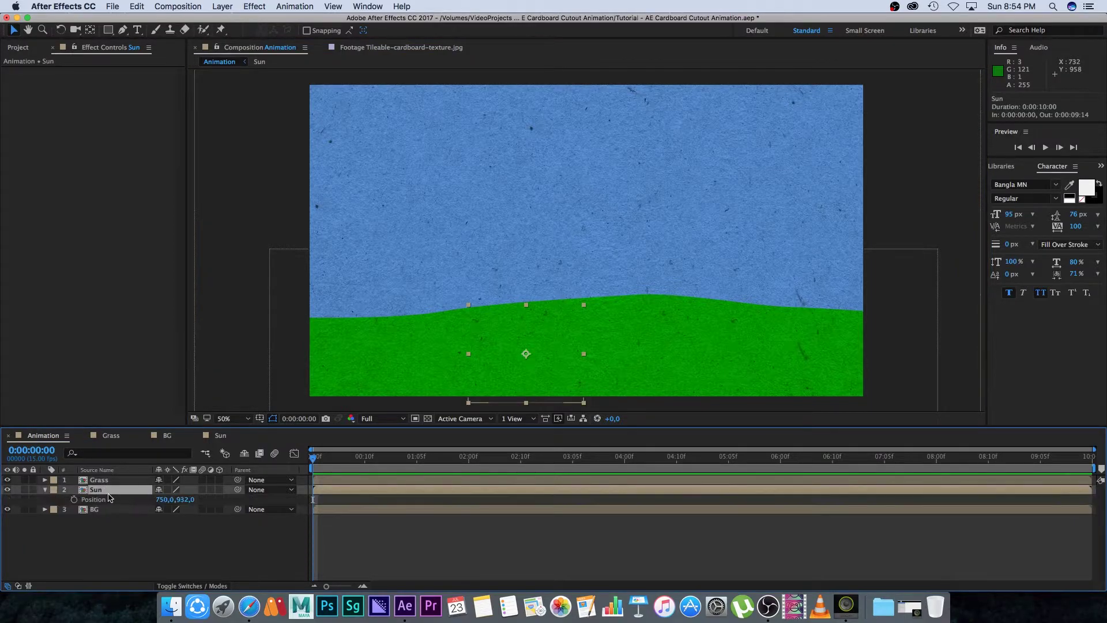
pyautogui.click(73, 500)
pyautogui.moveTo(329, 460); pyautogui.dragTo(469, 465)
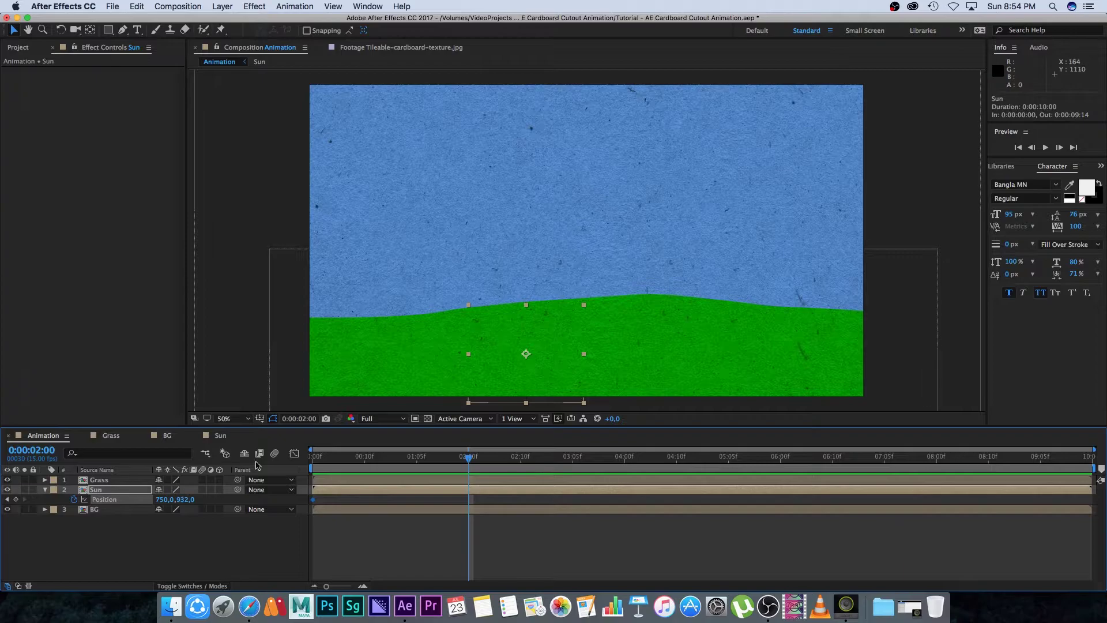
pyautogui.moveTo(496, 340)
pyautogui.mouseDown()
pyautogui.moveTo(536, 259)
pyautogui.moveTo(658, 161)
pyautogui.moveTo(723, 131)
pyautogui.moveTo(779, 133)
pyautogui.mouseUp()
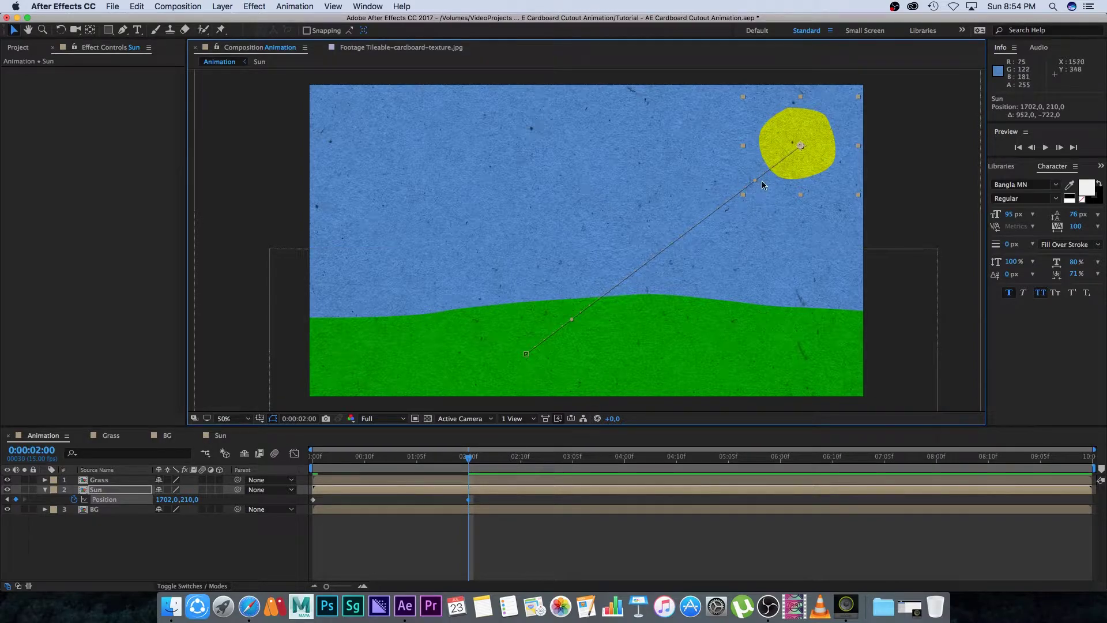
# Step: Bend the sun's straight motion path into a rounded upward arc using the direction handles of both keyframes
pyautogui.moveTo(755, 180); pyautogui.dragTo(659, 150)
pyautogui.moveTo(573, 321); pyautogui.dragTo(557, 211)
pyautogui.moveTo(659, 150); pyautogui.dragTo(652, 149)
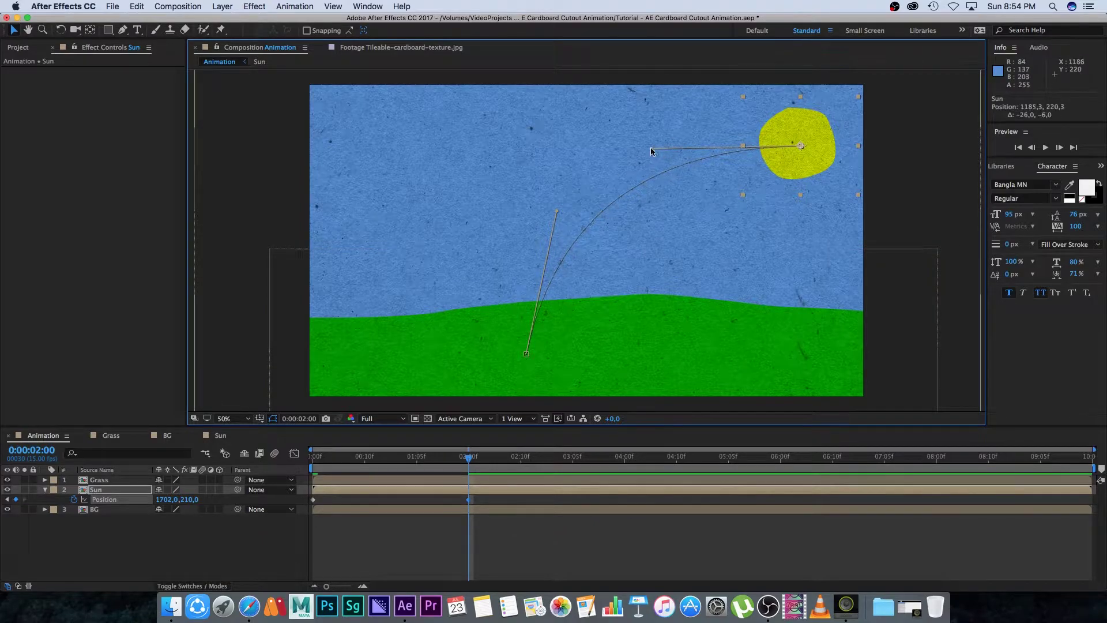
# Step: Preview the sun's rise from the start of the composition, and collapse the Sun layer's properties
pyautogui.moveTo(453, 460); pyautogui.dragTo(226, 435)
pyautogui.press('space')
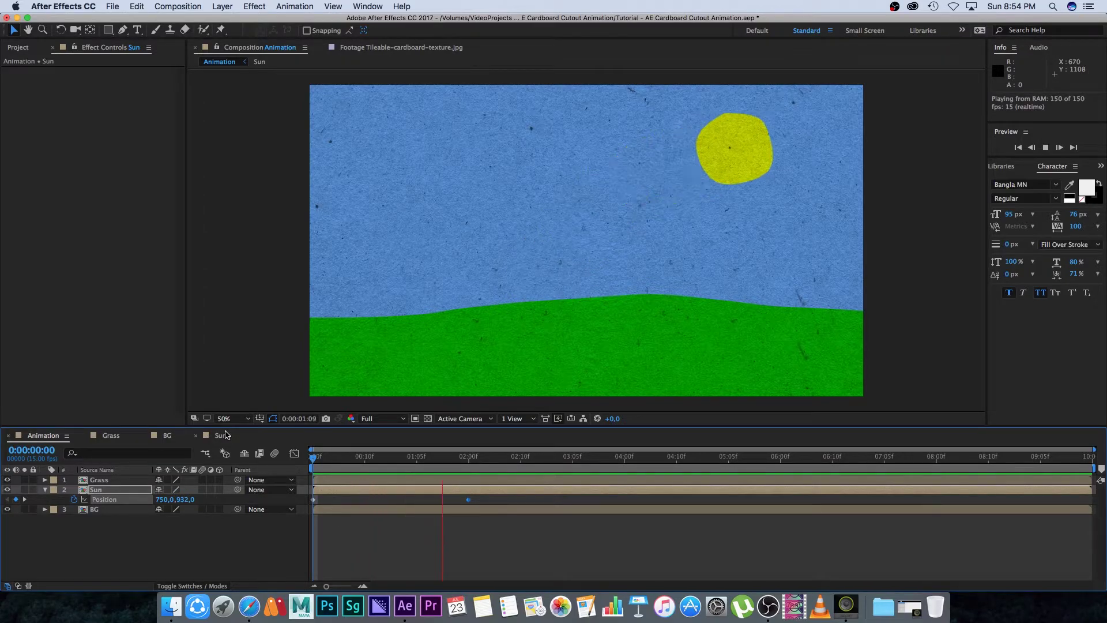
pyautogui.press('space')
pyautogui.press('space')
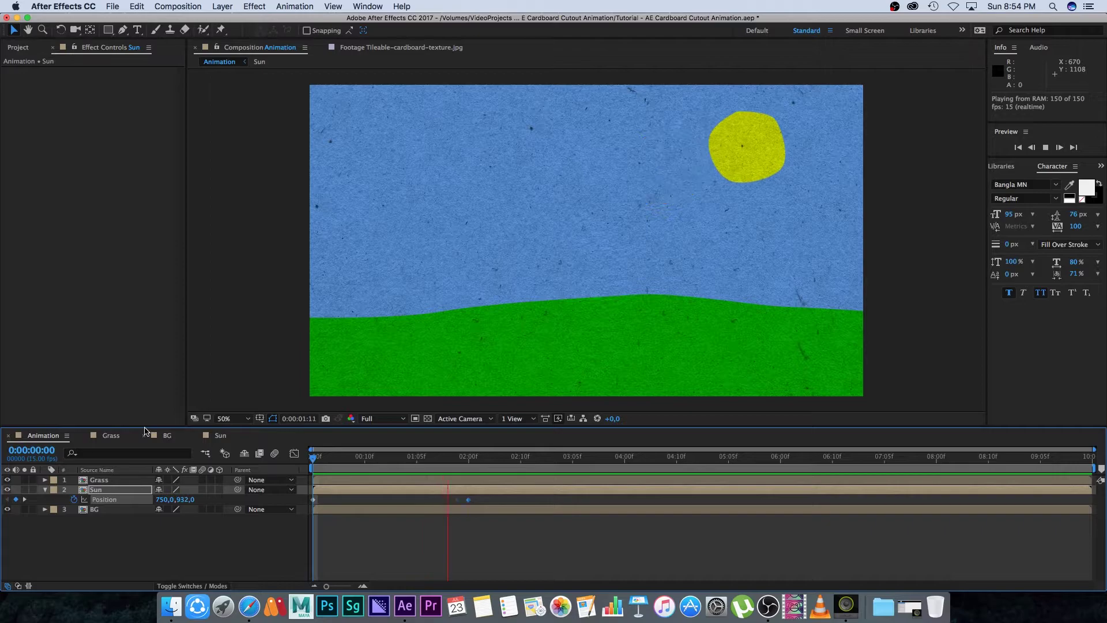
pyautogui.press('space')
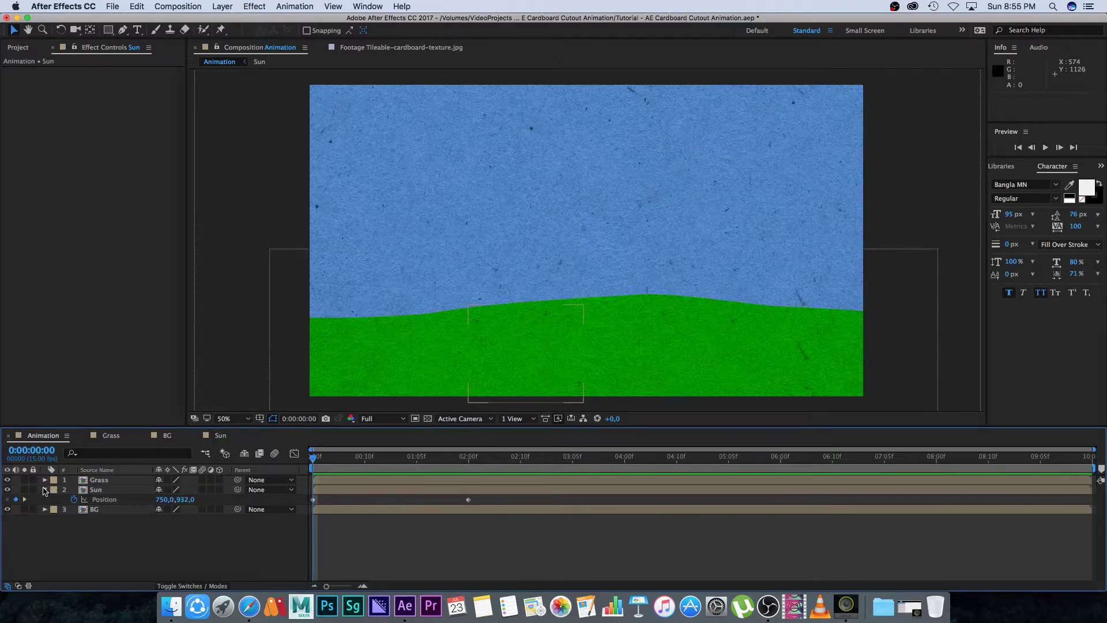
pyautogui.click(45, 490)
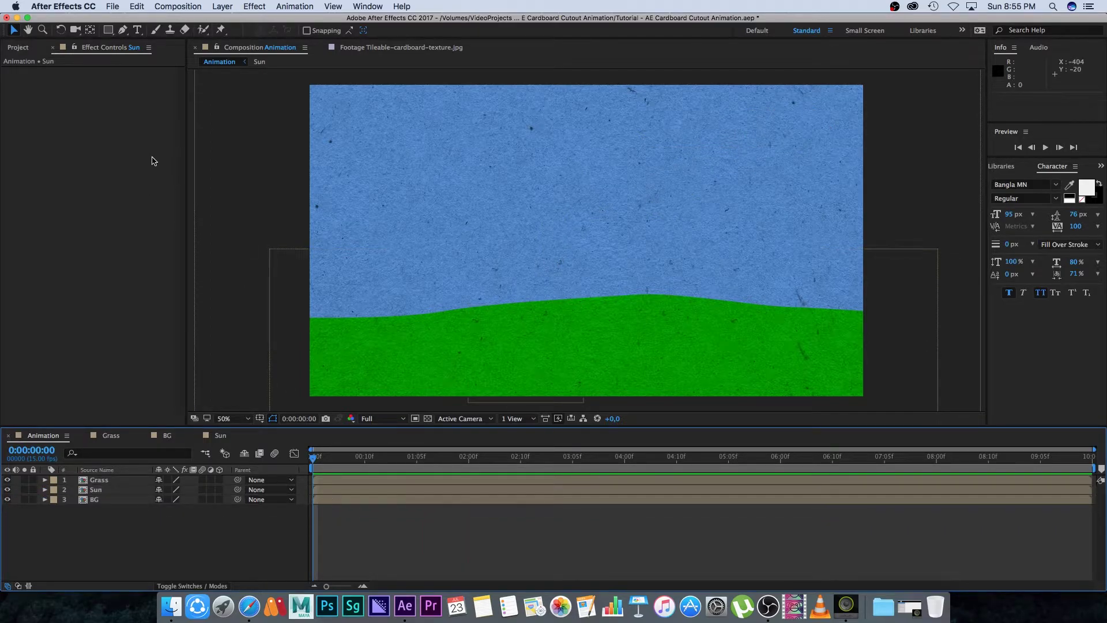
# Step: Add giraffe.png from the ASSETS folder to the Animation composition as the top layer
pyautogui.click(18, 47)
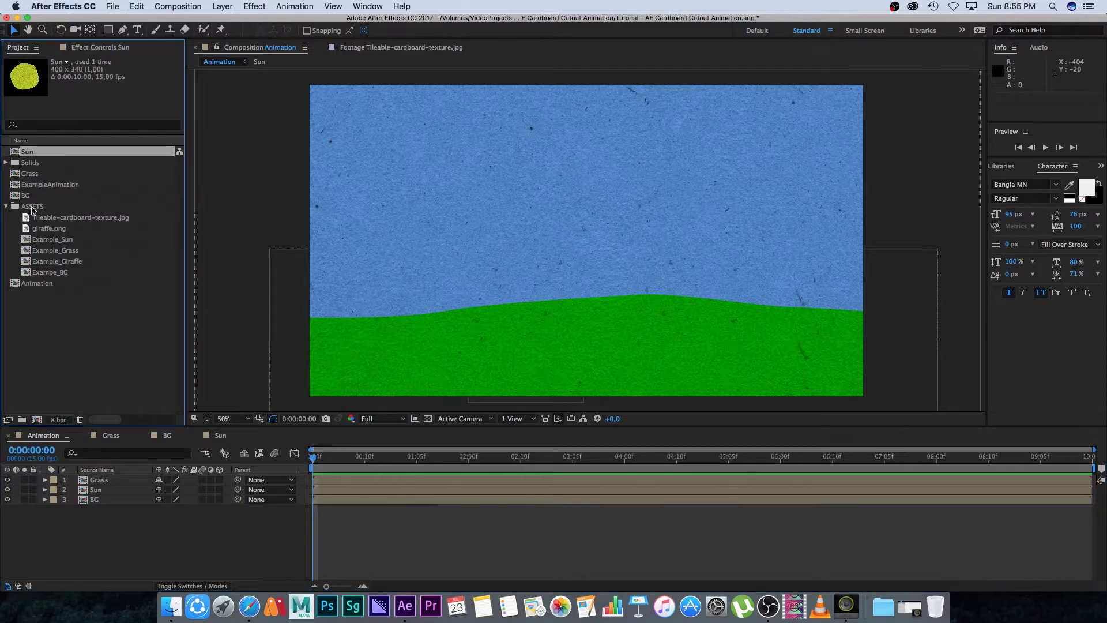
pyautogui.click(44, 229)
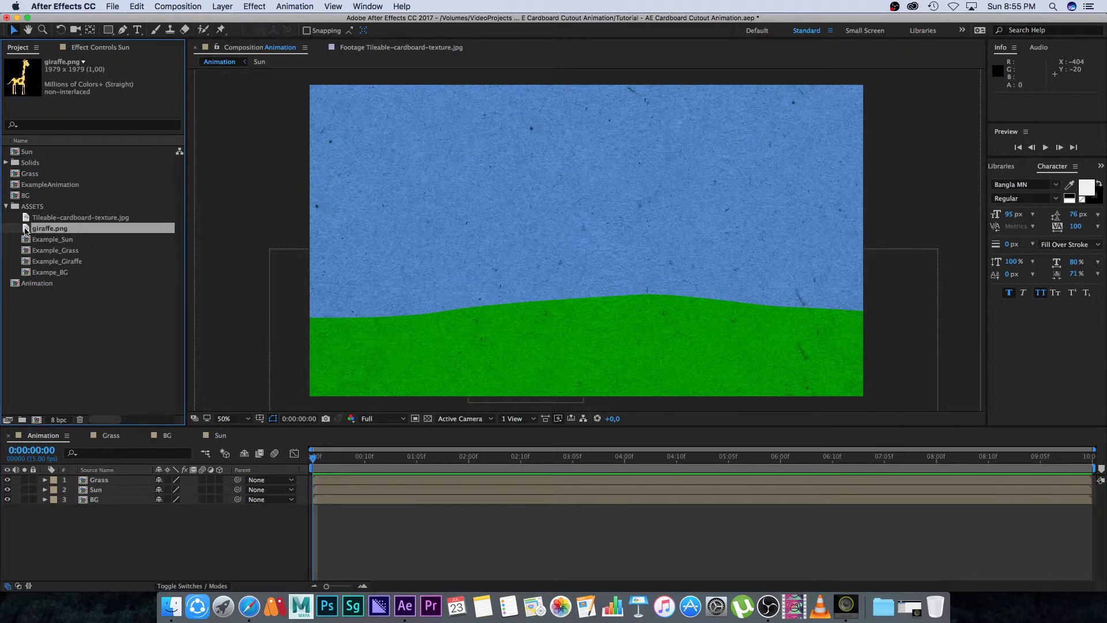
pyautogui.moveTo(29, 233); pyautogui.dragTo(107, 465)
pyautogui.moveTo(29, 229); pyautogui.dragTo(577, 240)
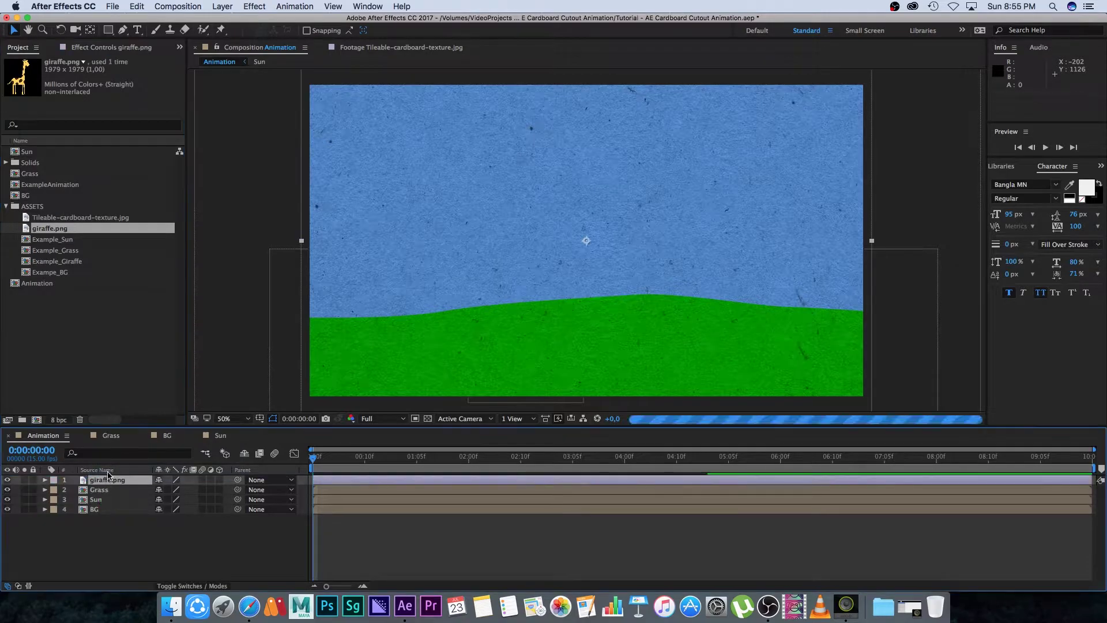
# Step: Scale the giraffe to 46% and place it at about 928, 522, with the Grass, Sun and BG layers hidden
pyautogui.moveTo(301, 240); pyautogui.dragTo(496, 231)
pyautogui.moveTo(535, 280)
pyautogui.mouseDown()
pyautogui.moveTo(527, 275)
pyautogui.moveTo(546, 266)
pyautogui.mouseUp()
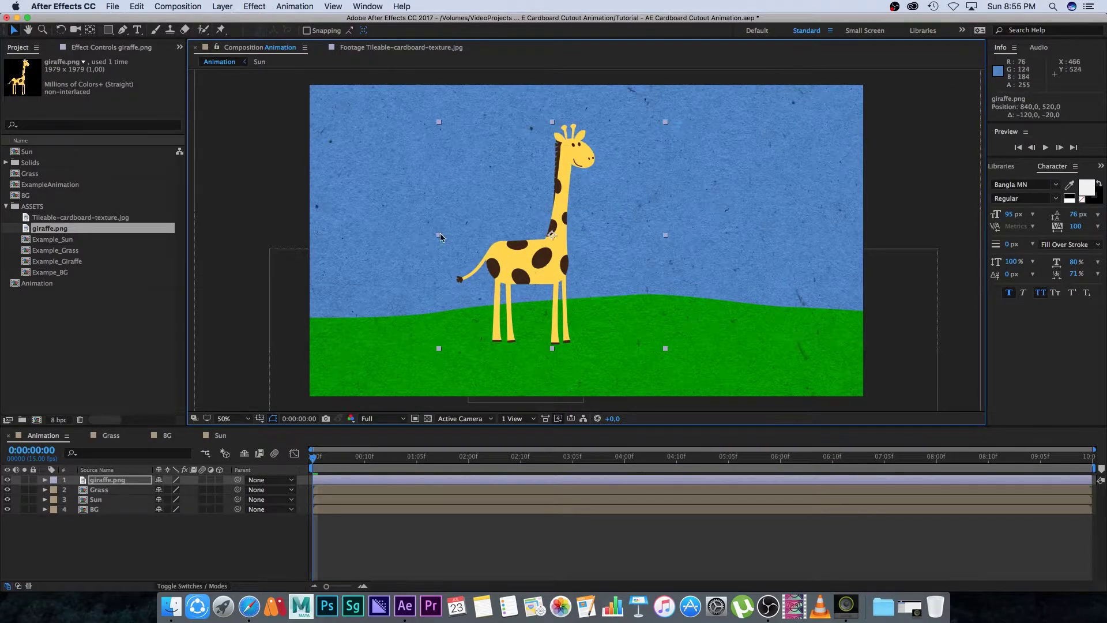
pyautogui.moveTo(438, 238); pyautogui.dragTo(421, 236)
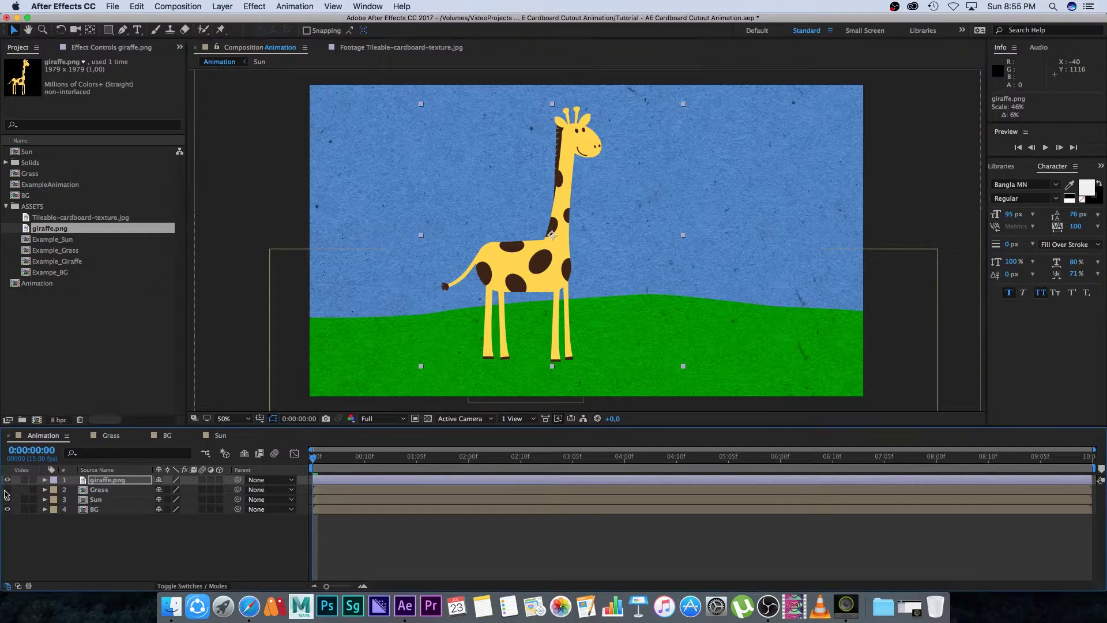
pyautogui.moveTo(525, 261); pyautogui.dragTo(548, 262)
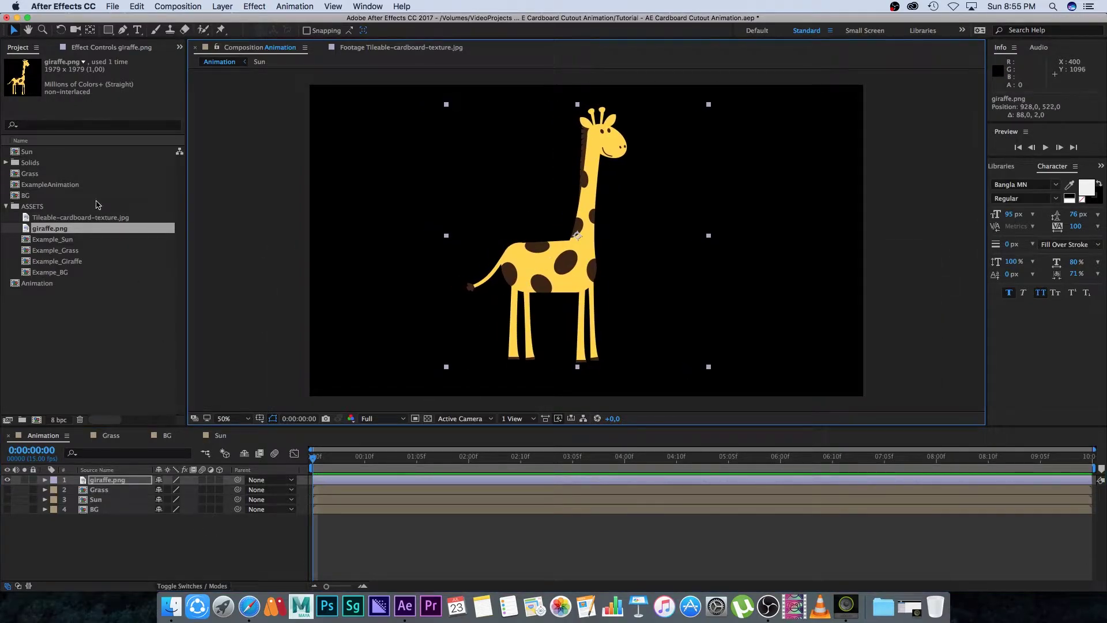
# Step: Place Tileable-cardboard-texture.jpg above the giraffe layer and lower its opacity to 64%
pyautogui.click(55, 218)
pyautogui.moveTo(26, 219); pyautogui.dragTo(142, 486)
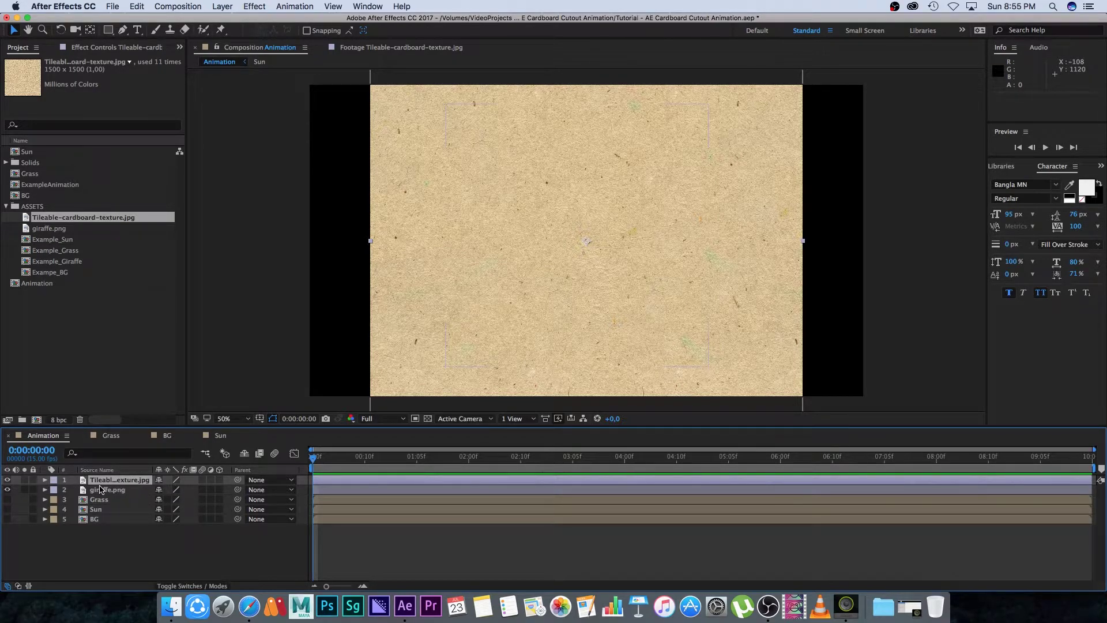
pyautogui.press('t')
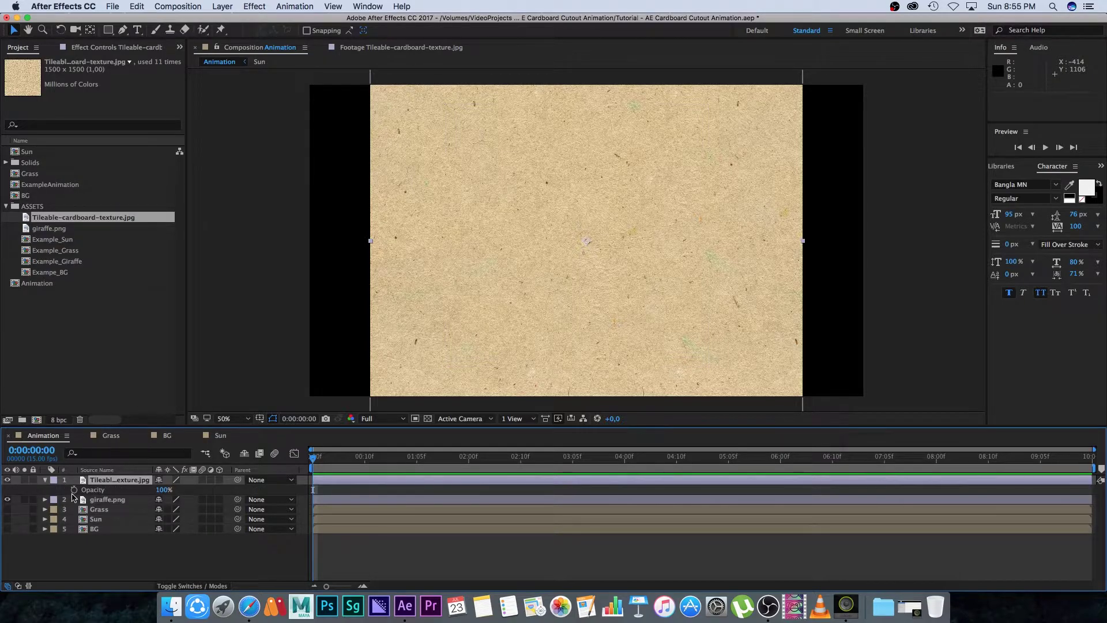
pyautogui.moveTo(164, 489); pyautogui.dragTo(130, 490)
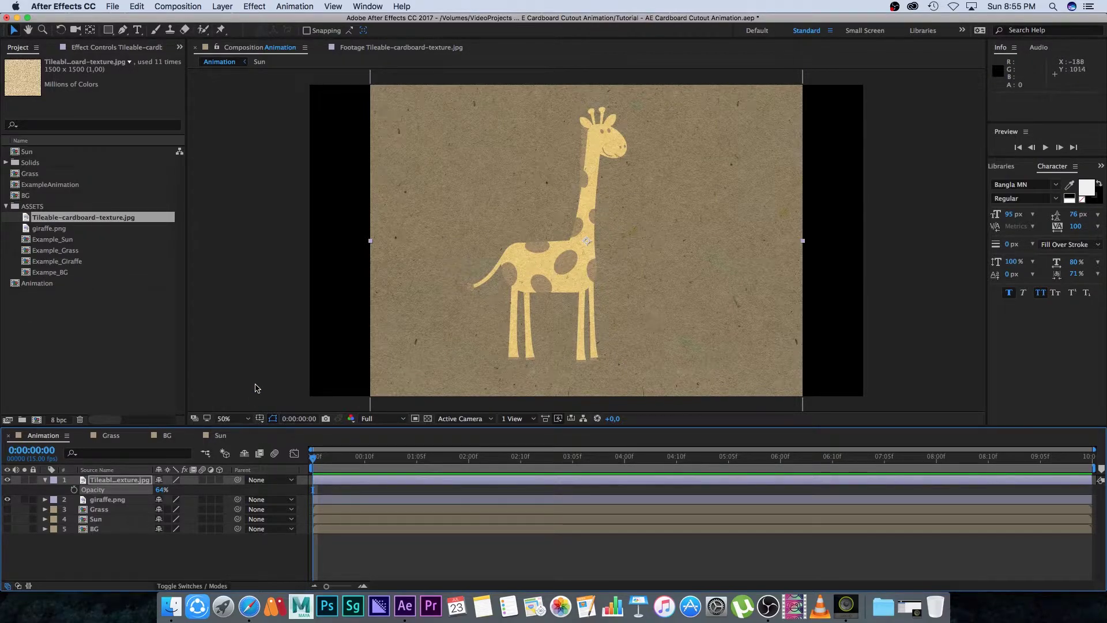
# Step: Start a Pen tool mask on the cardboard layer, tracing the giraffe's head from the snout over the right-hand ear and both horns
pyautogui.click(232, 423)
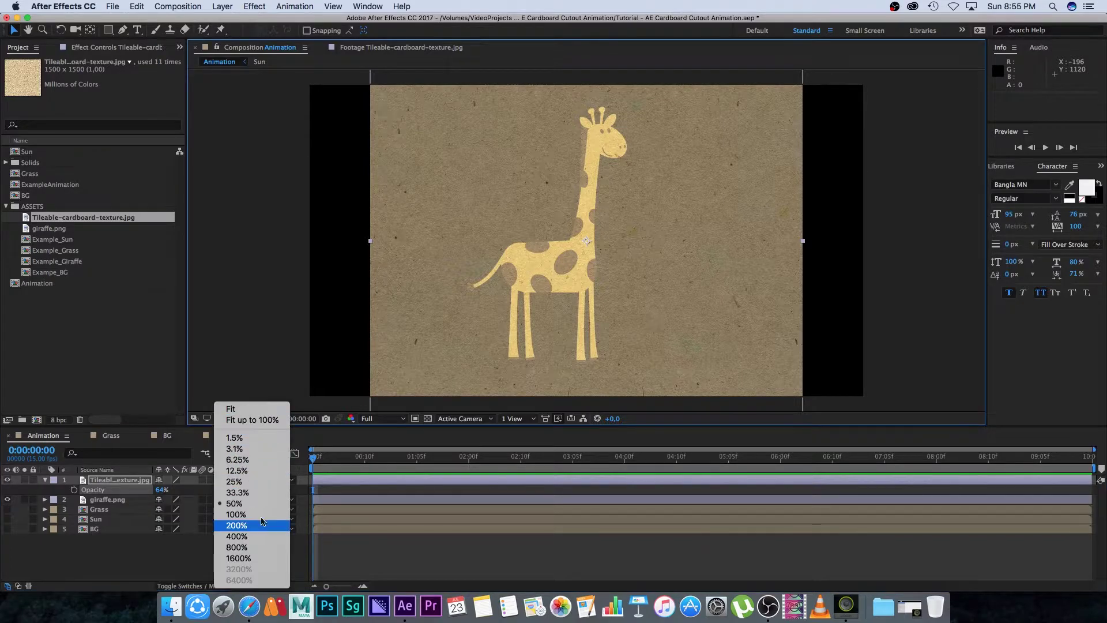
pyautogui.click(231, 526)
pyautogui.moveTo(552, 184); pyautogui.dragTo(519, 288)
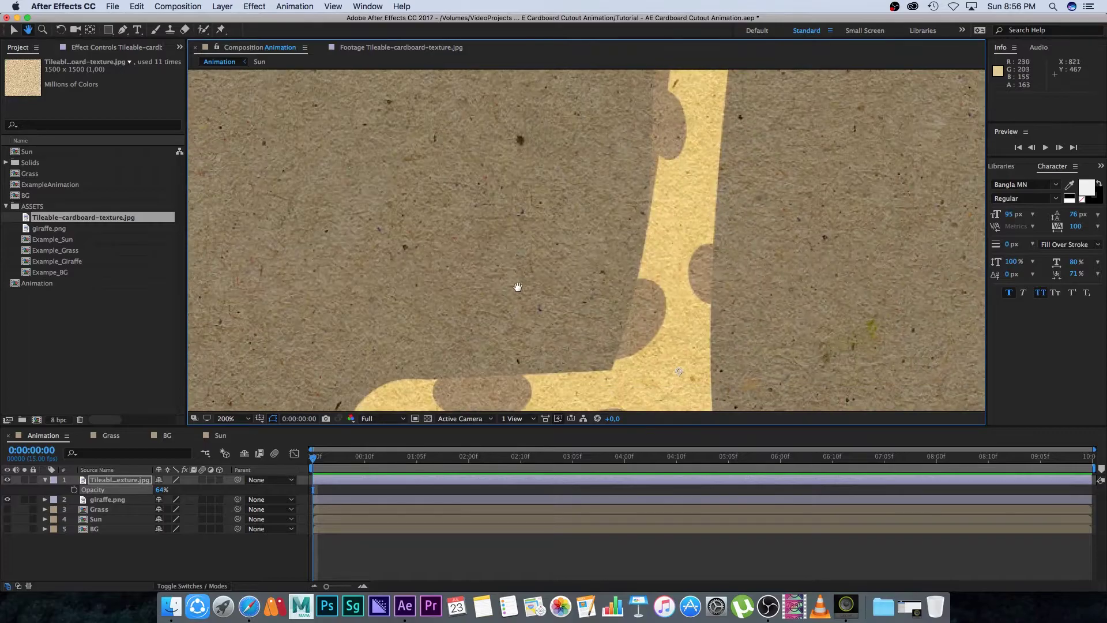
pyautogui.scroll(-5, 514, 279)
pyautogui.scroll(10, 524, 230)
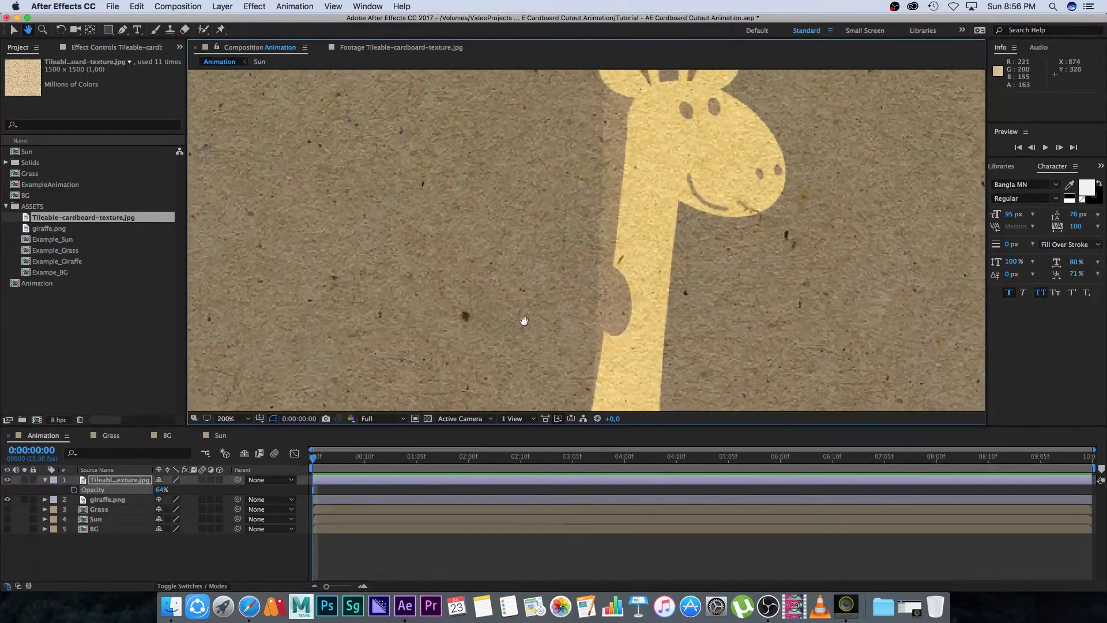
pyautogui.scroll(5, 525, 323)
pyautogui.hscroll(5, 525, 323)
pyautogui.press('v')
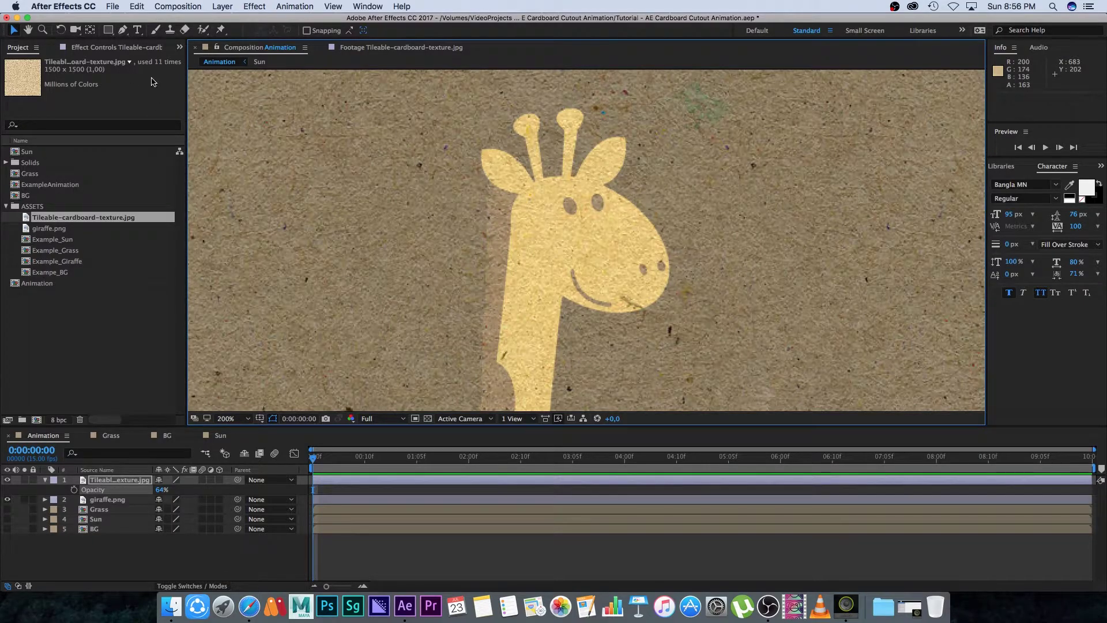
pyautogui.click(122, 29)
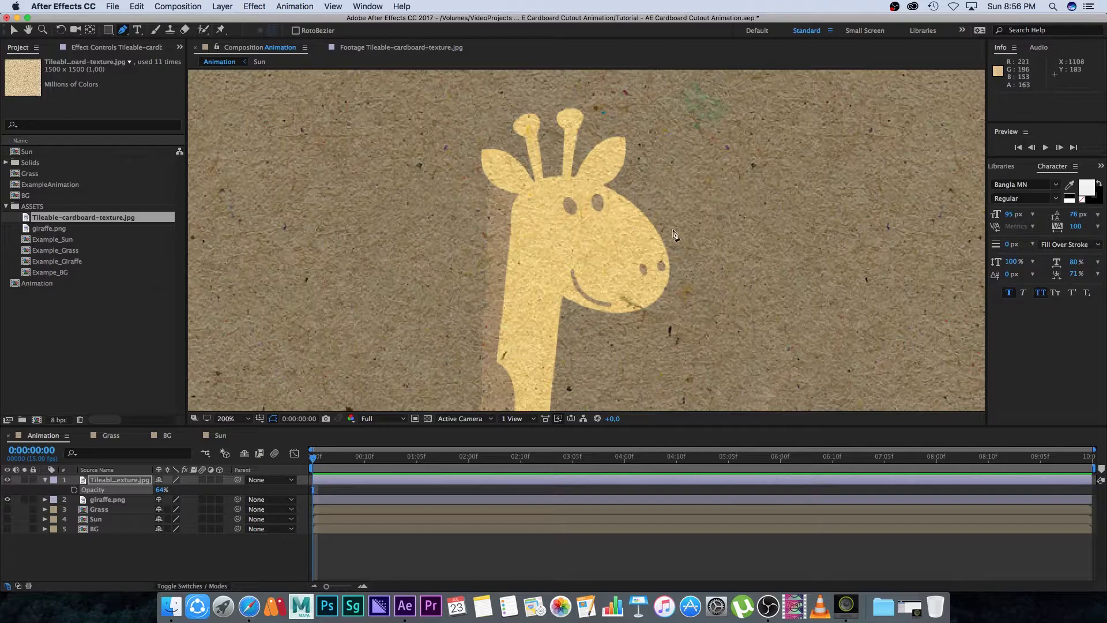
pyautogui.click(671, 269)
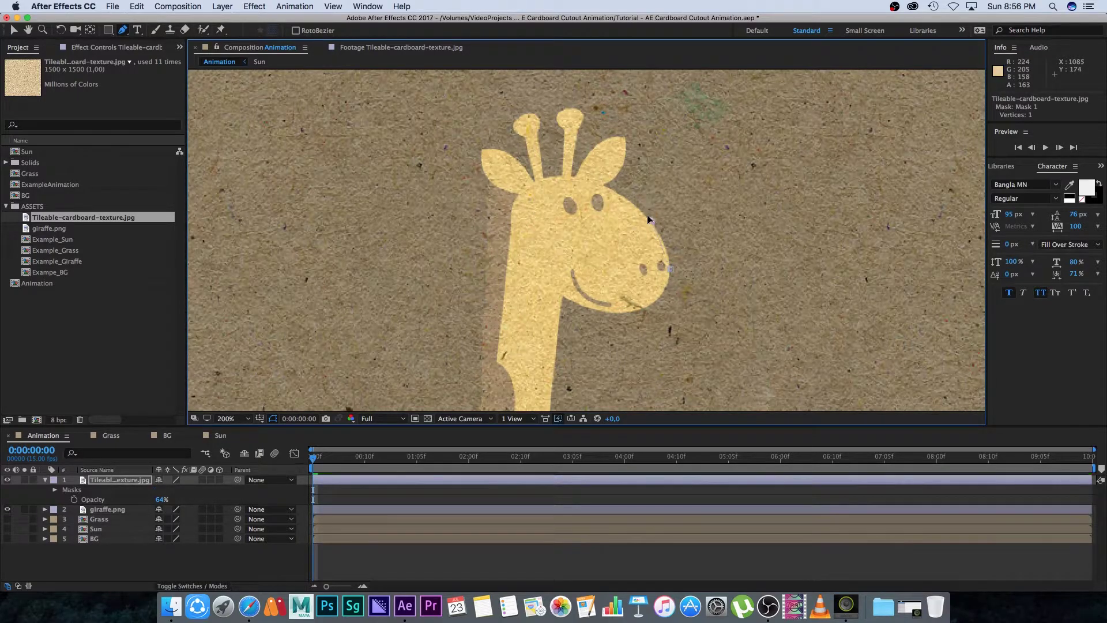
pyautogui.click(634, 203)
pyautogui.moveTo(629, 157); pyautogui.dragTo(629, 143)
pyautogui.click(625, 134)
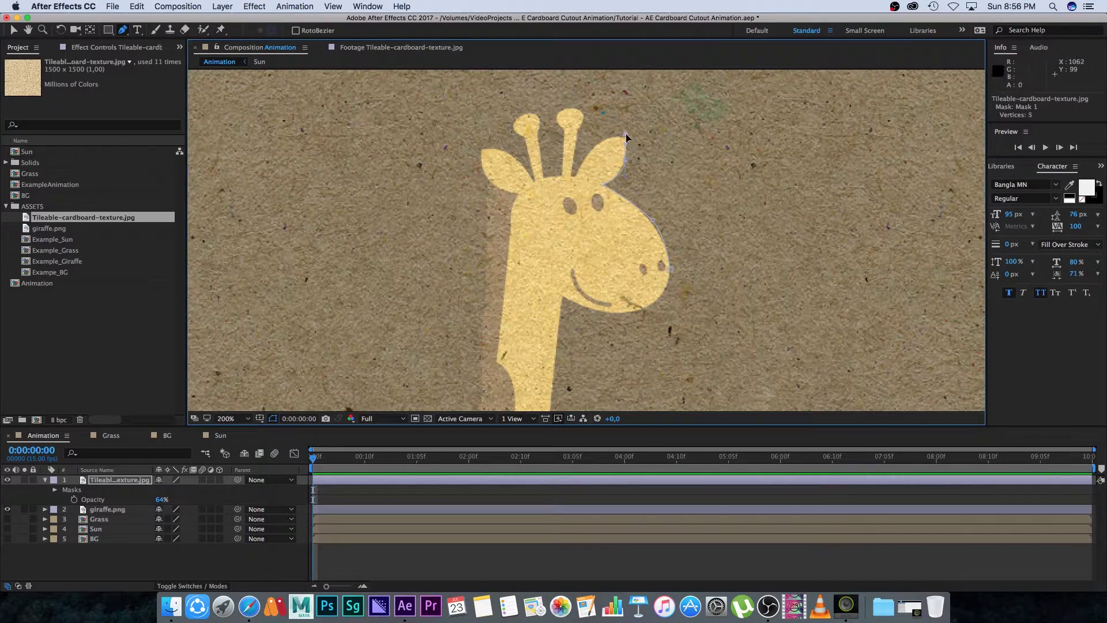
pyautogui.click(593, 148)
pyautogui.click(585, 119)
pyautogui.click(570, 109)
pyautogui.click(555, 119)
pyautogui.click(563, 173)
pyautogui.click(545, 174)
pyautogui.click(539, 121)
pyautogui.click(522, 114)
pyautogui.click(513, 126)
# Step: Continue the mask around the giraffe's neck, back, tail, legs and chest, and close the outline at the snout
pyautogui.click(427, 122)
pyautogui.click(505, 98)
pyautogui.click(536, 133)
pyautogui.click(564, 152)
pyautogui.click(587, 158)
pyautogui.click(615, 251)
pyautogui.click(614, 251)
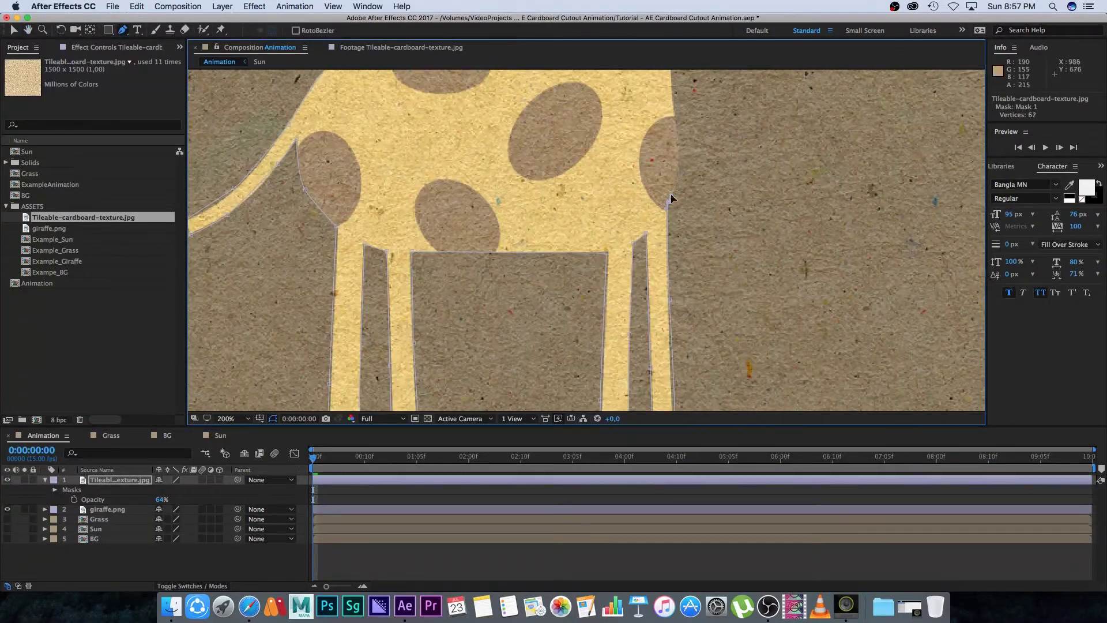
pyautogui.click(654, 192)
pyautogui.click(692, 207)
pyautogui.click(761, 168)
pyautogui.click(758, 133)
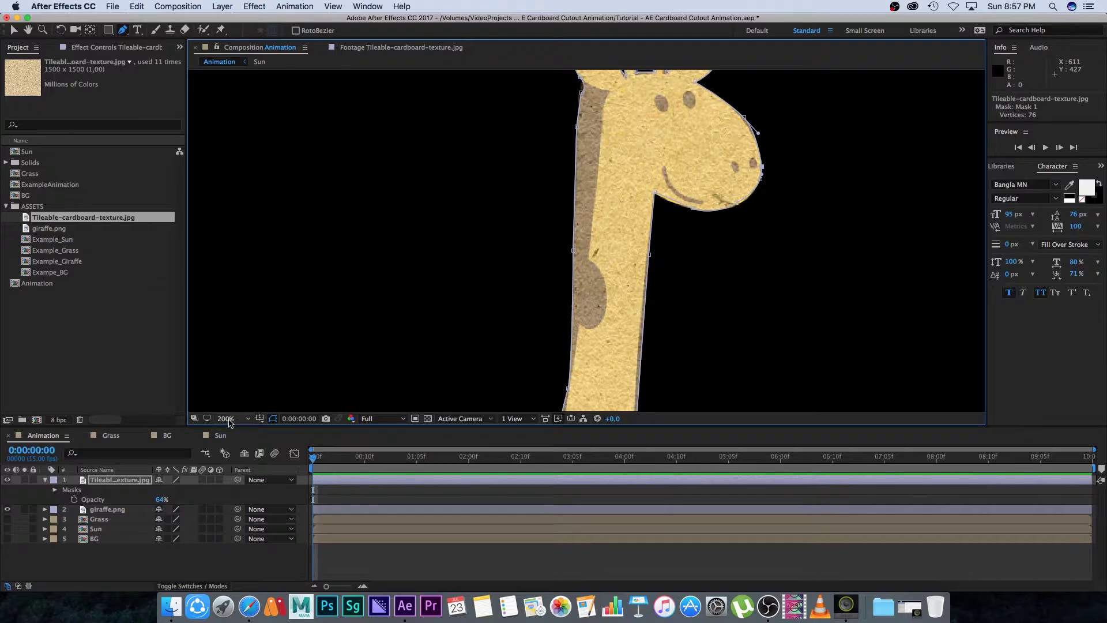
# Step: Delete the original giraffe.png layer, leaving only the masked cardboard cutout in the composition
pyautogui.click(229, 419)
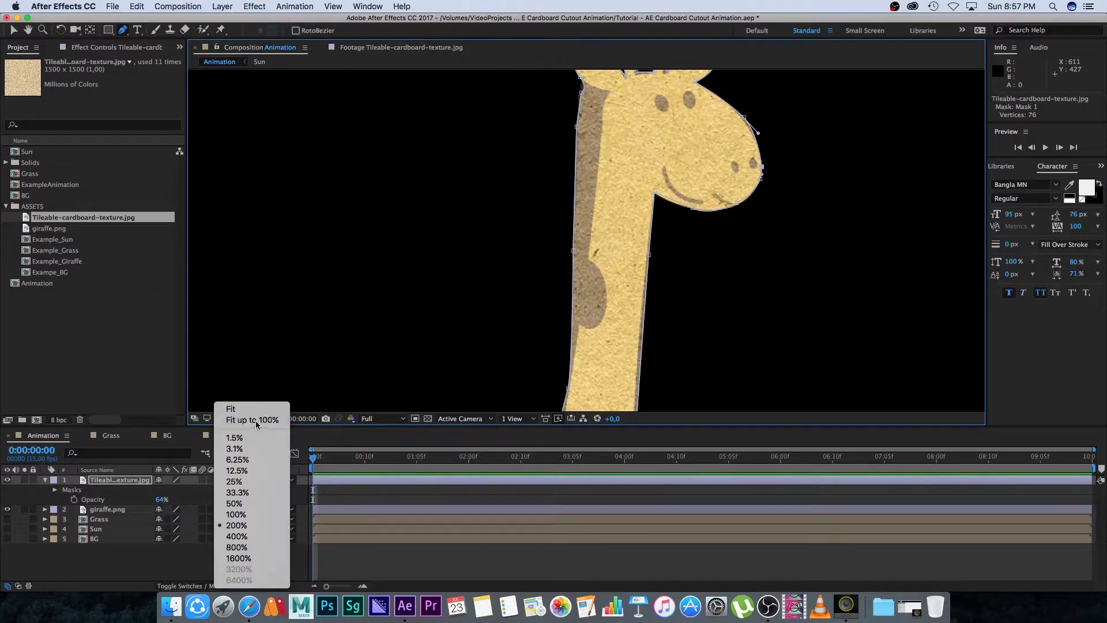
pyautogui.click(252, 421)
pyautogui.click(177, 567)
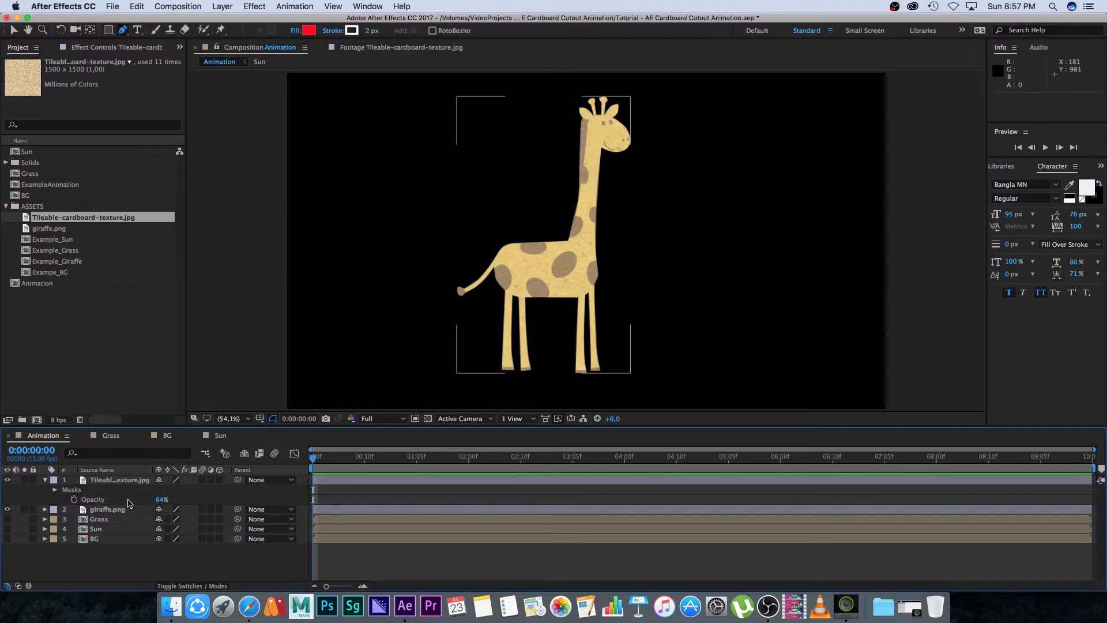
pyautogui.click(113, 511)
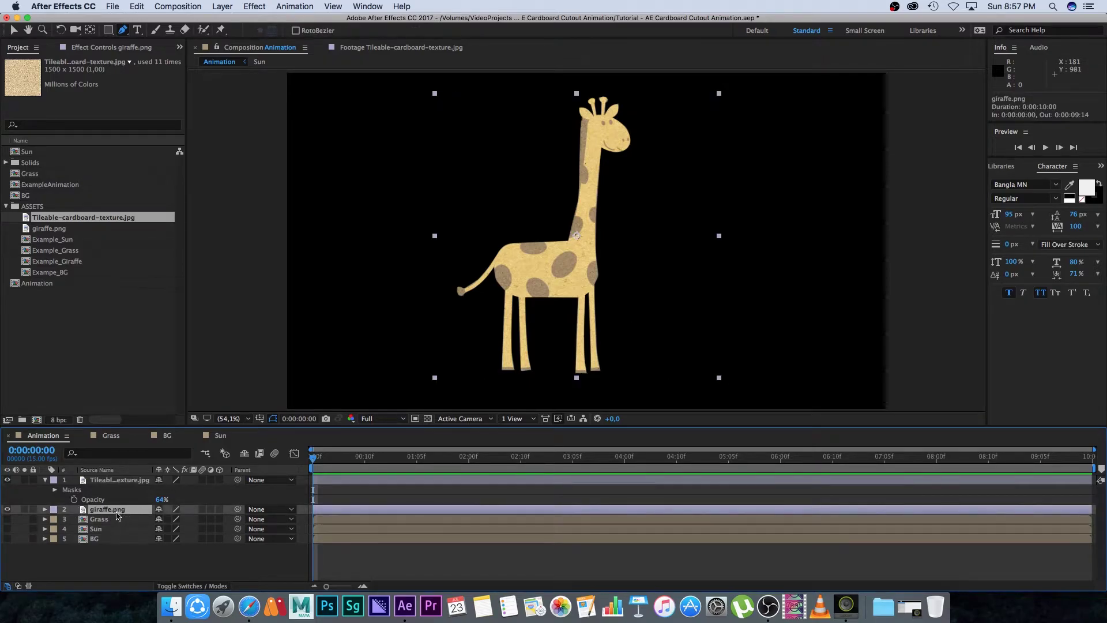
pyautogui.press('Delete')
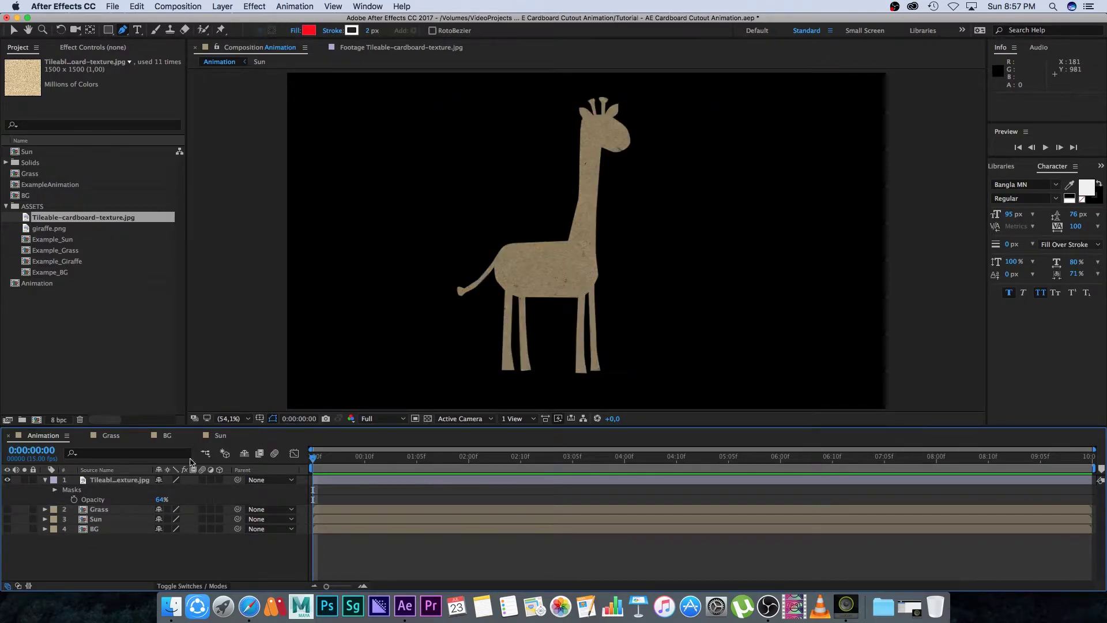
# Step: Raise the masked cardboard texture layer's opacity to 100%
pyautogui.click(118, 481)
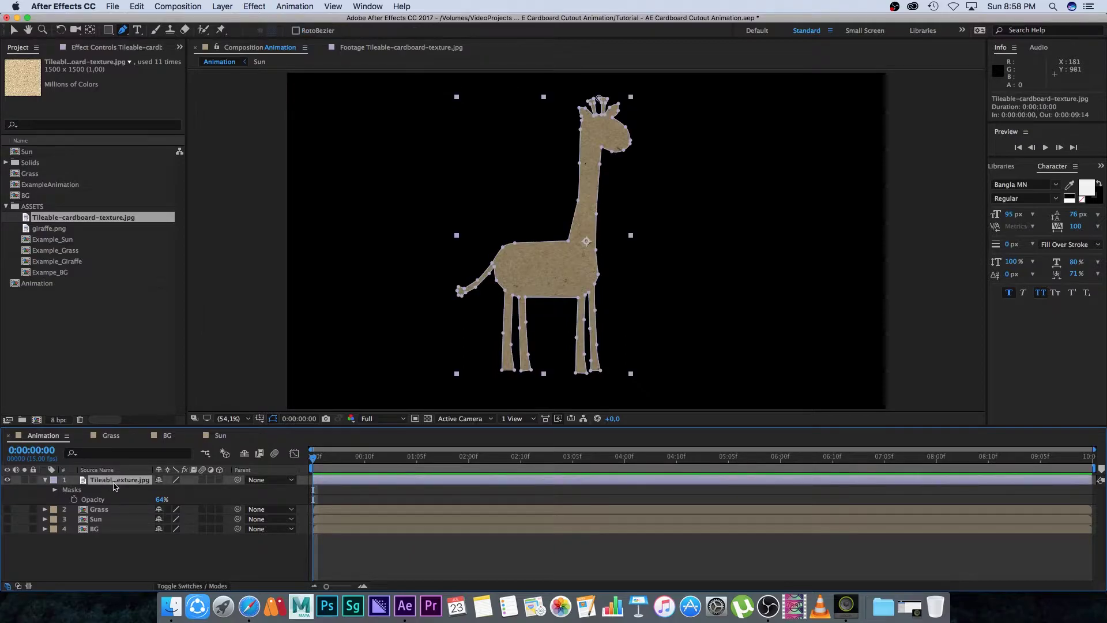
pyautogui.press('super+grave')
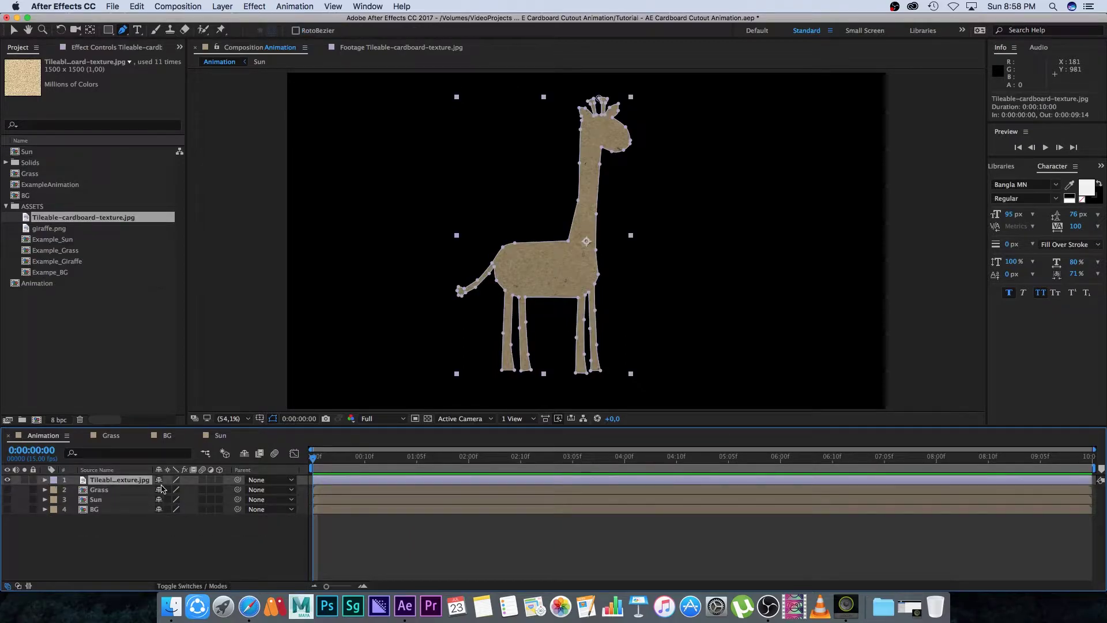
pyautogui.press('t')
pyautogui.moveTo(162, 489); pyautogui.dragTo(183, 489)
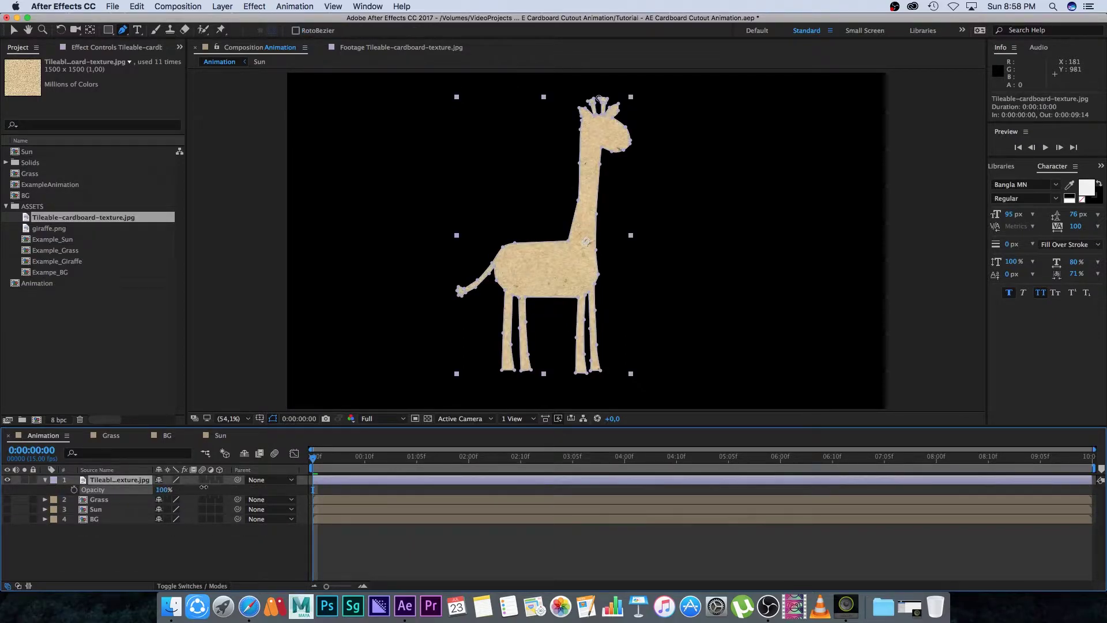
pyautogui.click(196, 534)
# Step: Pre-compose the masked cardboard layer as Giraffe with all attributes moved, and show the Grass, Sun and BG layers again
pyautogui.click(116, 480)
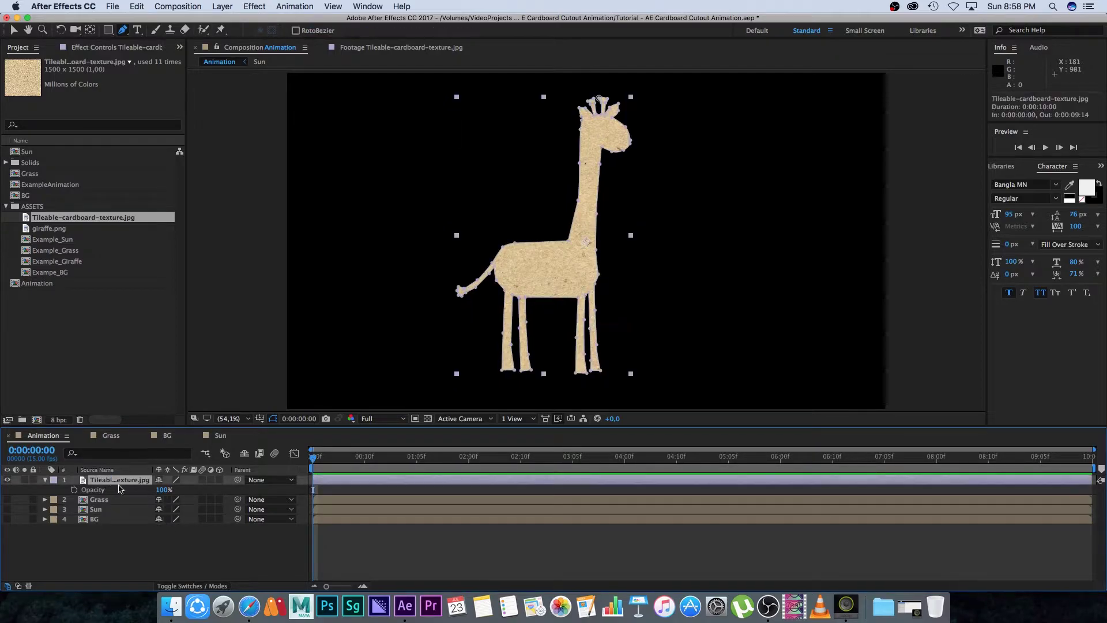
pyautogui.click(45, 479)
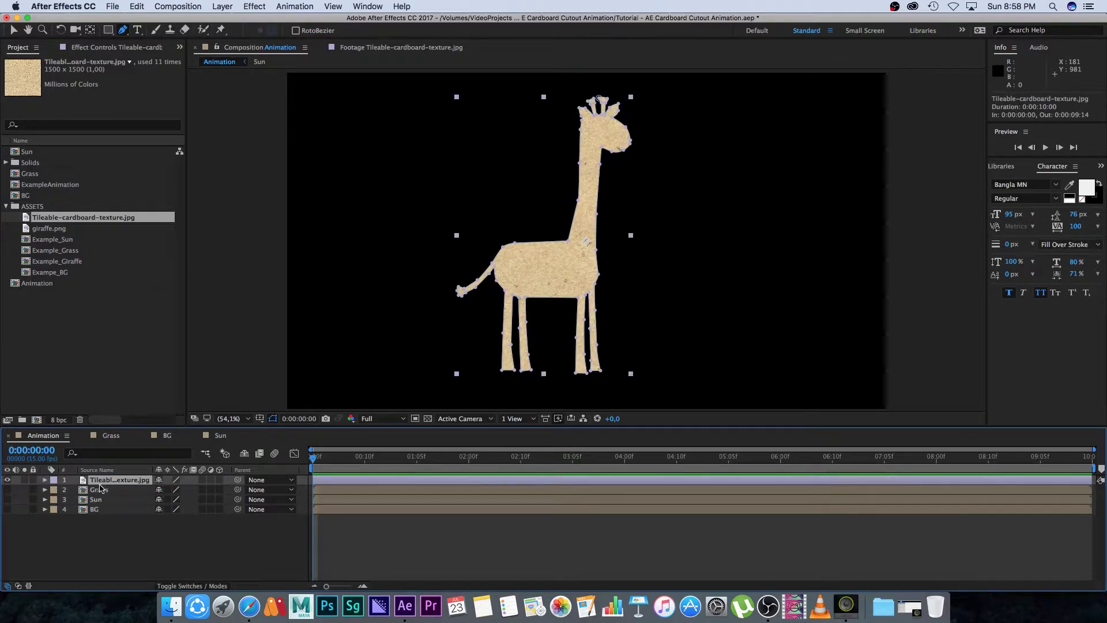
pyautogui.rightClick(91, 480)
pyautogui.click(118, 490)
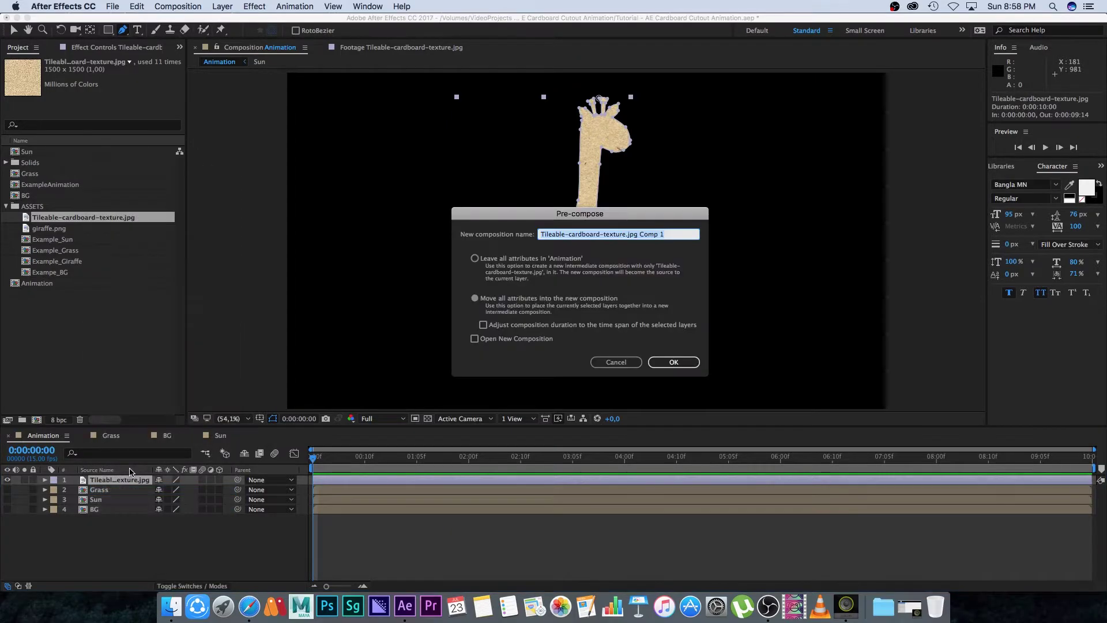
pyautogui.write('Cir')
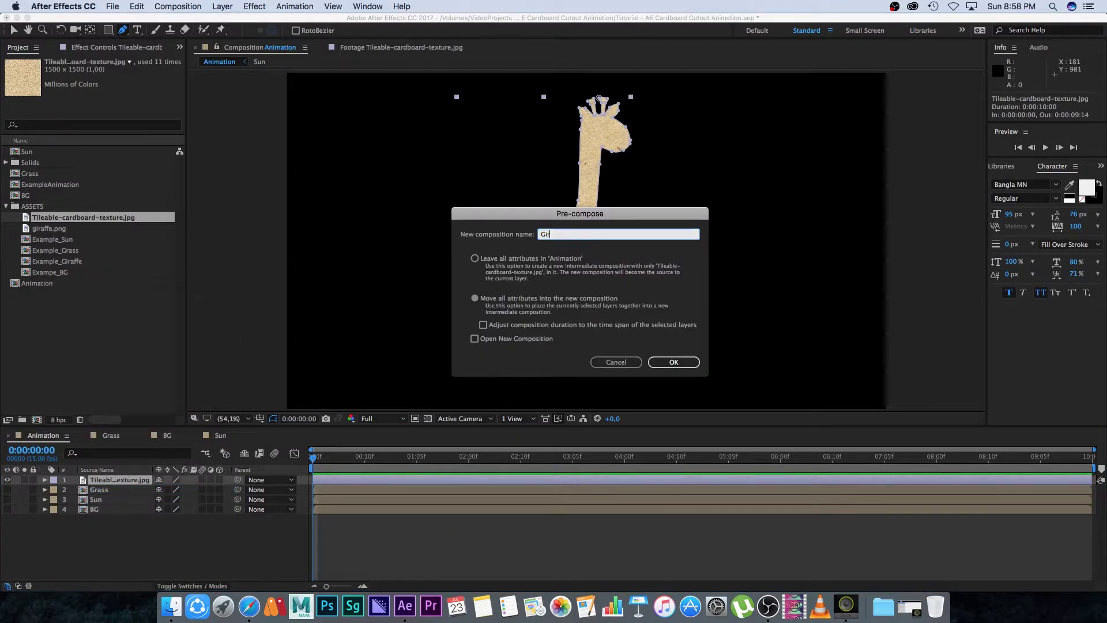
pyautogui.write('affe')
pyautogui.press('Return')
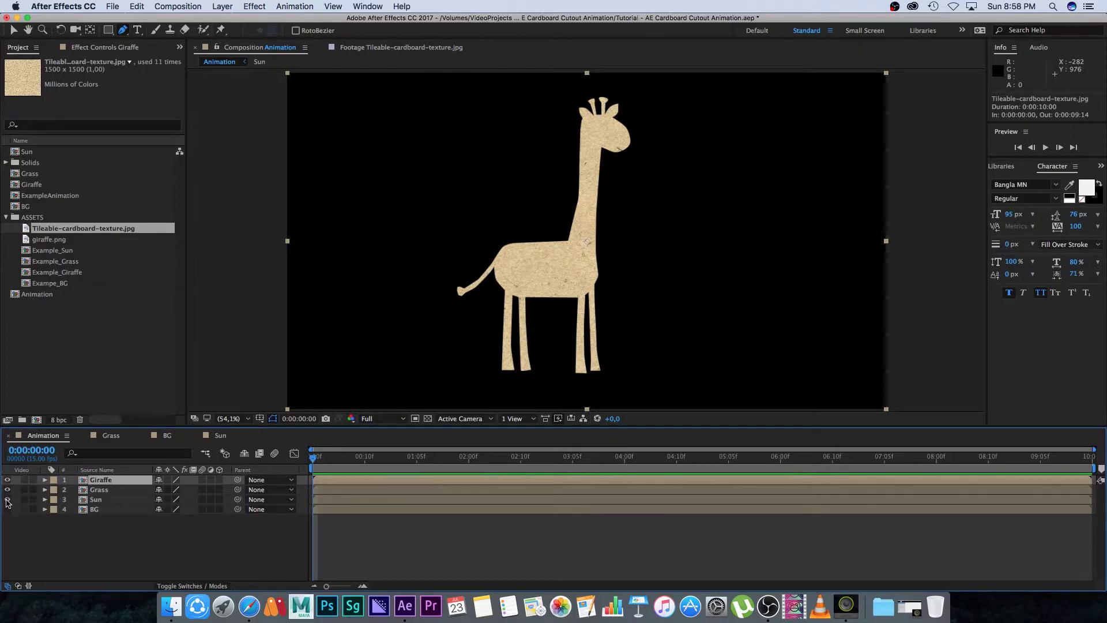
pyautogui.moveTo(8, 499); pyautogui.dragTo(8, 509)
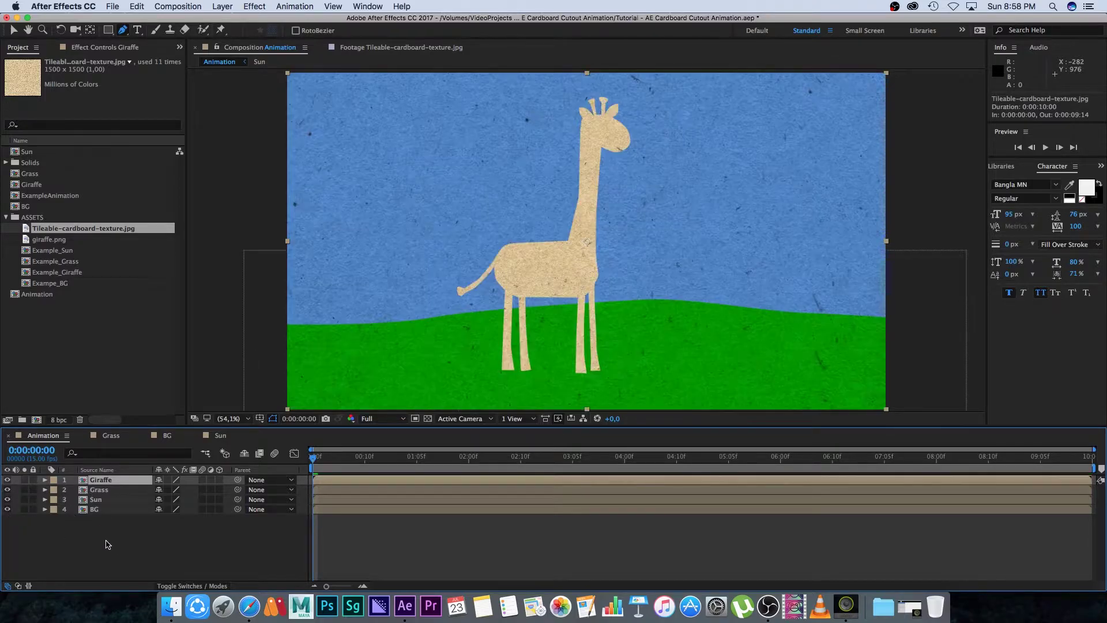
# Step: Open the Giraffe composition and move the cardboard cutout right to about 1091, 534
pyautogui.doubleClick(101, 484)
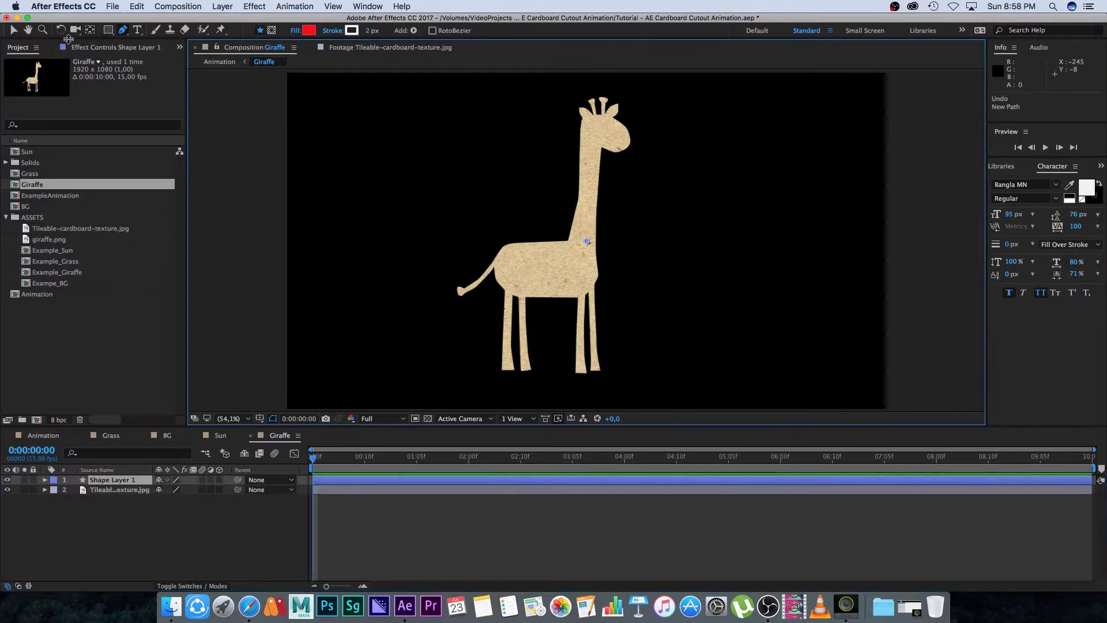
pyautogui.click(12, 30)
pyautogui.moveTo(630, 215); pyautogui.dragTo(671, 212)
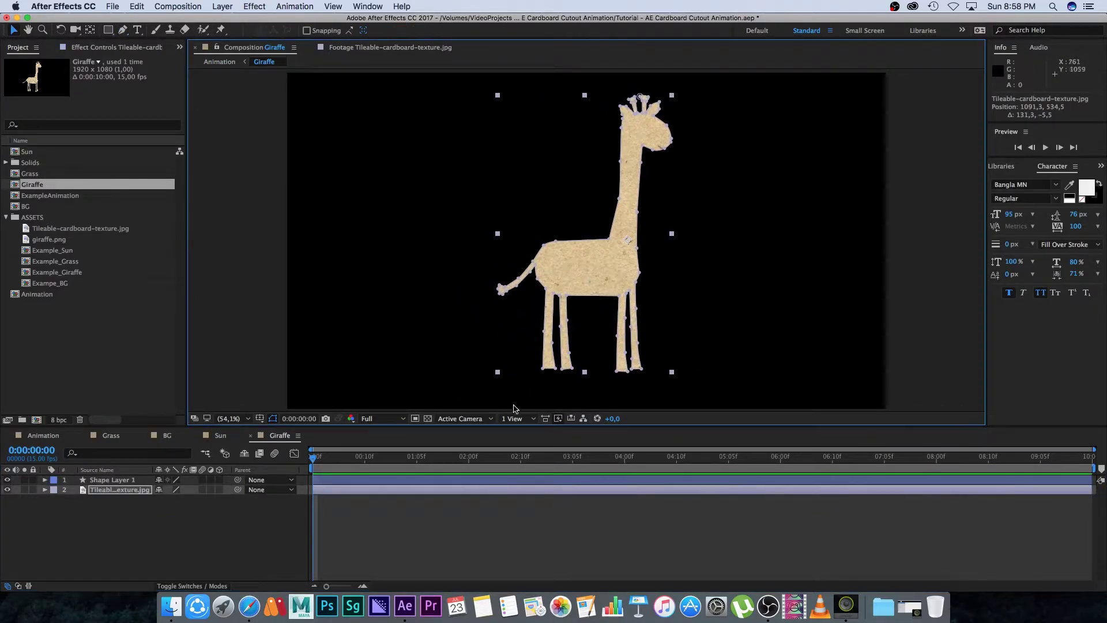
pyautogui.click(190, 540)
# Step: Draw a region of interest of about 1157 x 962 px around the giraffe and crop the composition to it
pyautogui.click(415, 420)
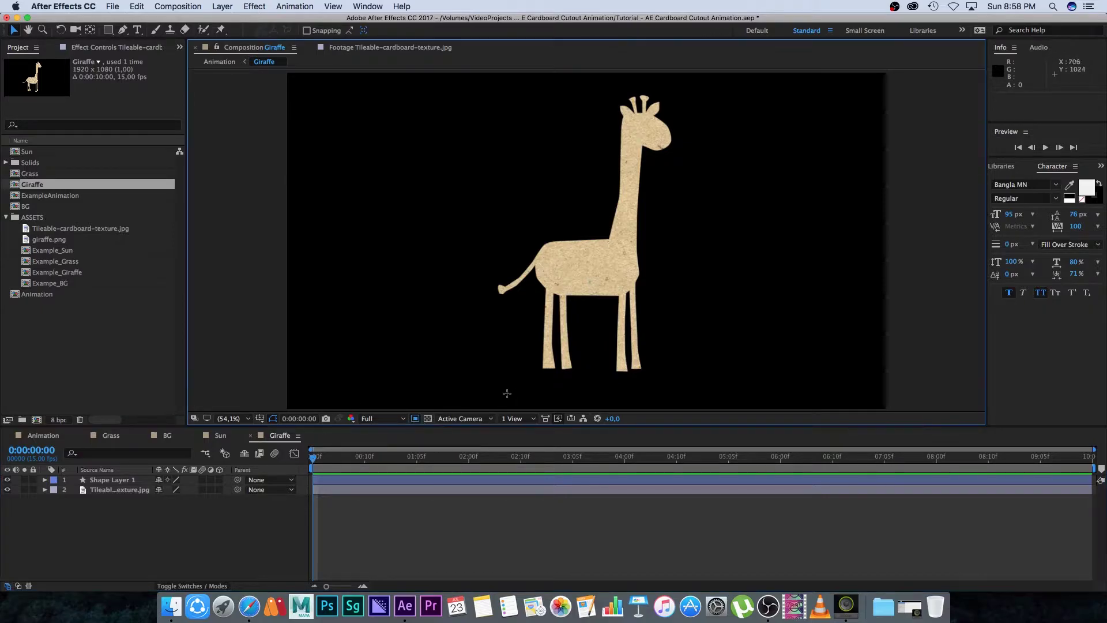
pyautogui.moveTo(483, 385); pyautogui.dragTo(845, 82)
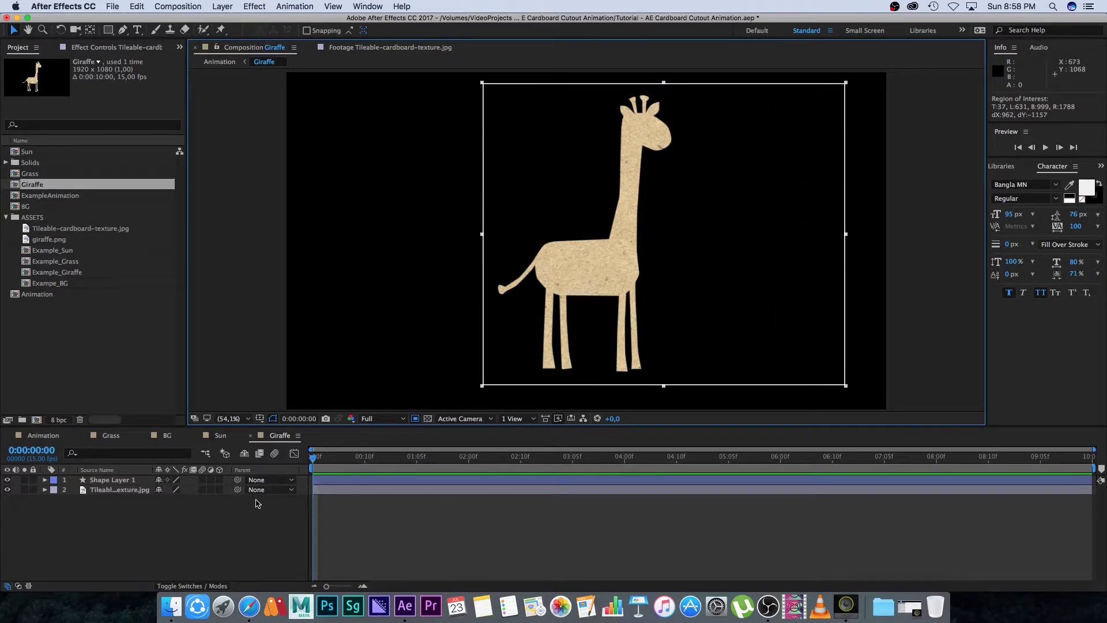
pyautogui.click(180, 6)
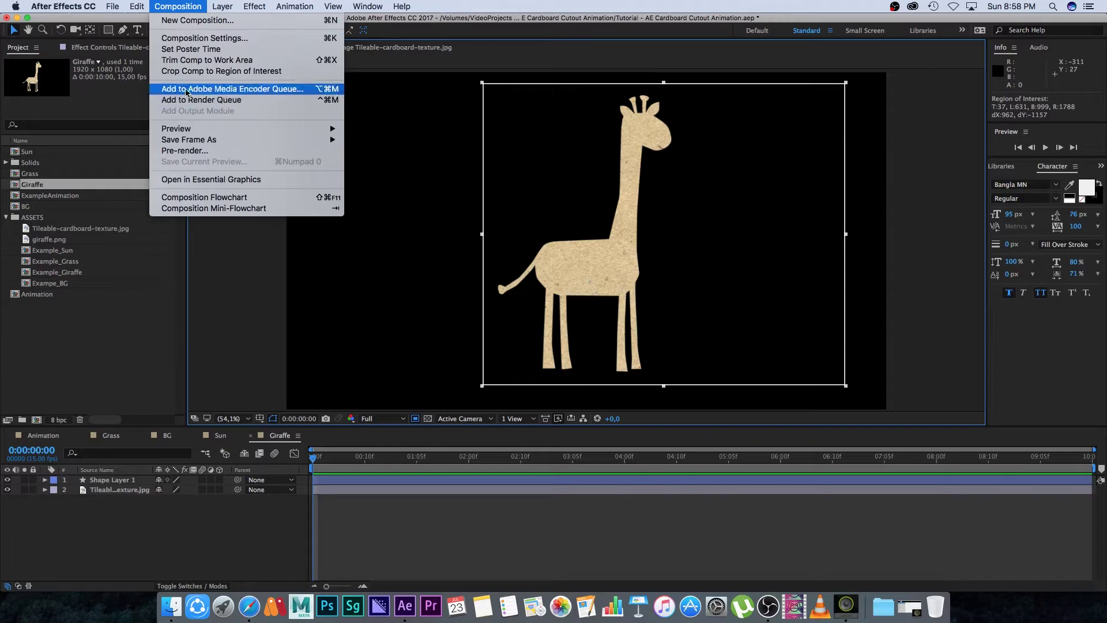
pyautogui.click(235, 72)
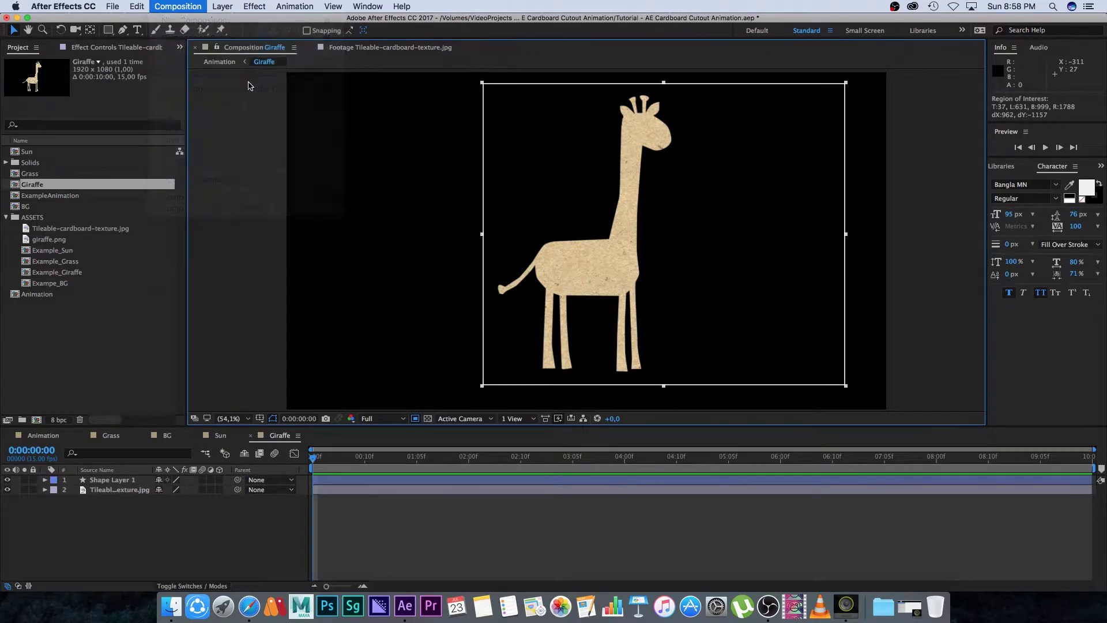
# Step: In the Animation composition, place the giraffe outside the frame's left edge at about -46, 560 and keyframe its Position at 0:00:00:00
pyautogui.click(43, 437)
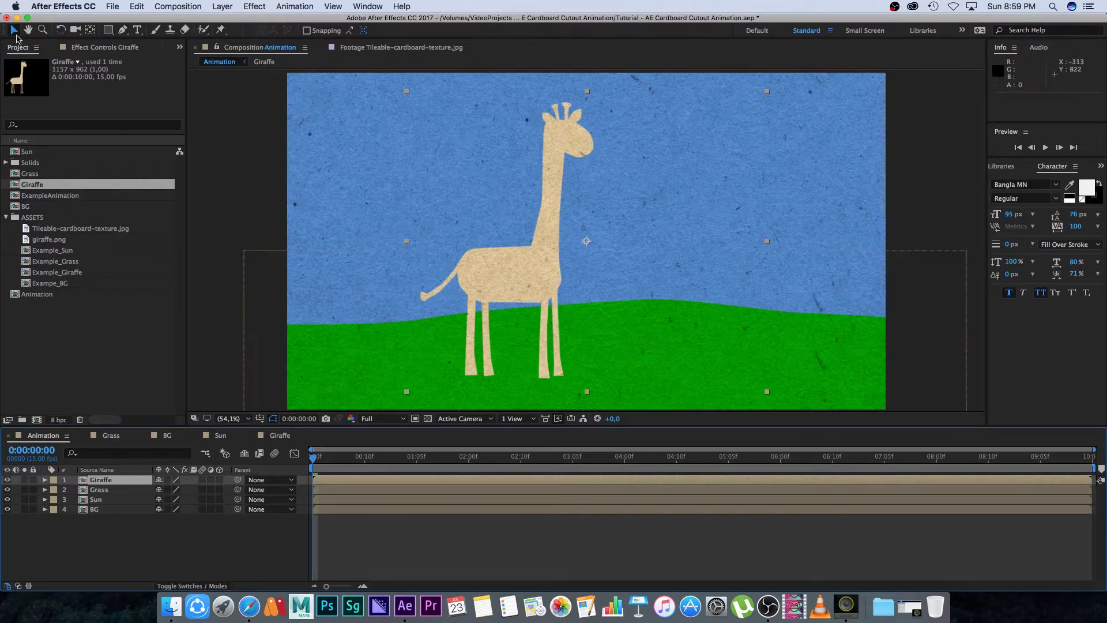
pyautogui.moveTo(501, 279); pyautogui.dragTo(204, 295)
pyautogui.click(80, 482)
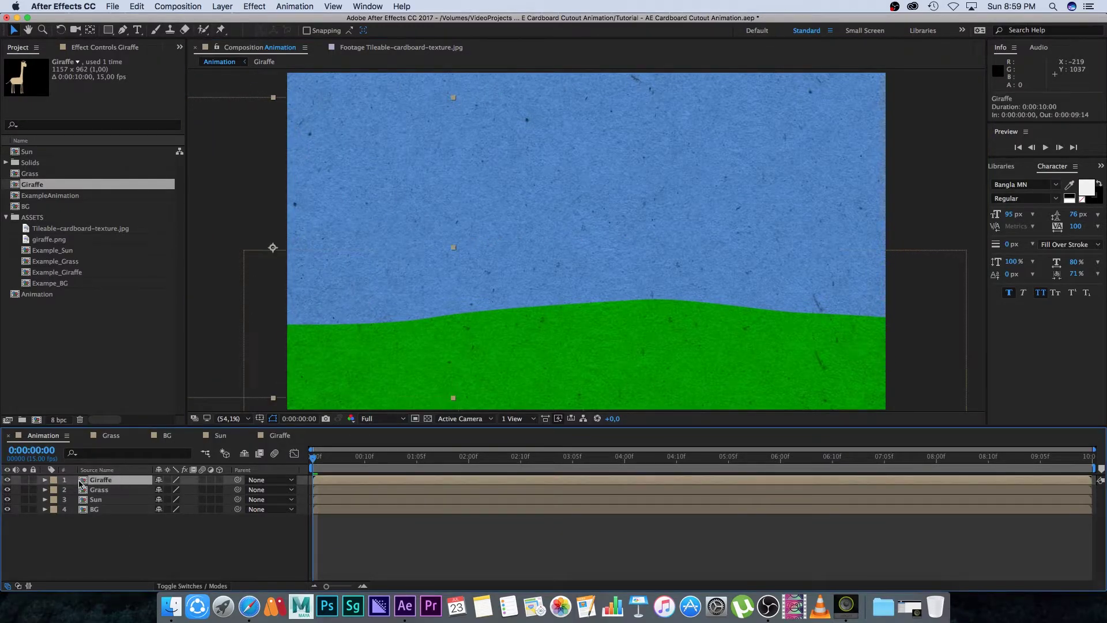
pyautogui.press('p')
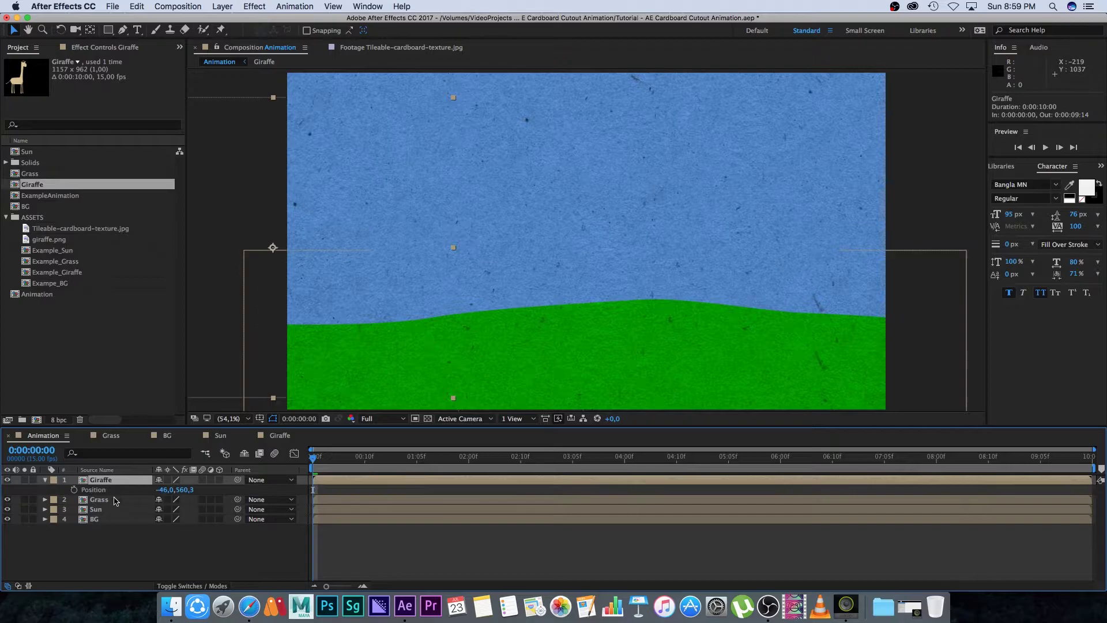
pyautogui.click(74, 491)
# Step: Keyframe the giraffe at 0:00:04:00 beyond the frame's right edge, at about 2469, 533
pyautogui.click(417, 457)
pyautogui.moveTo(445, 461); pyautogui.dragTo(625, 458)
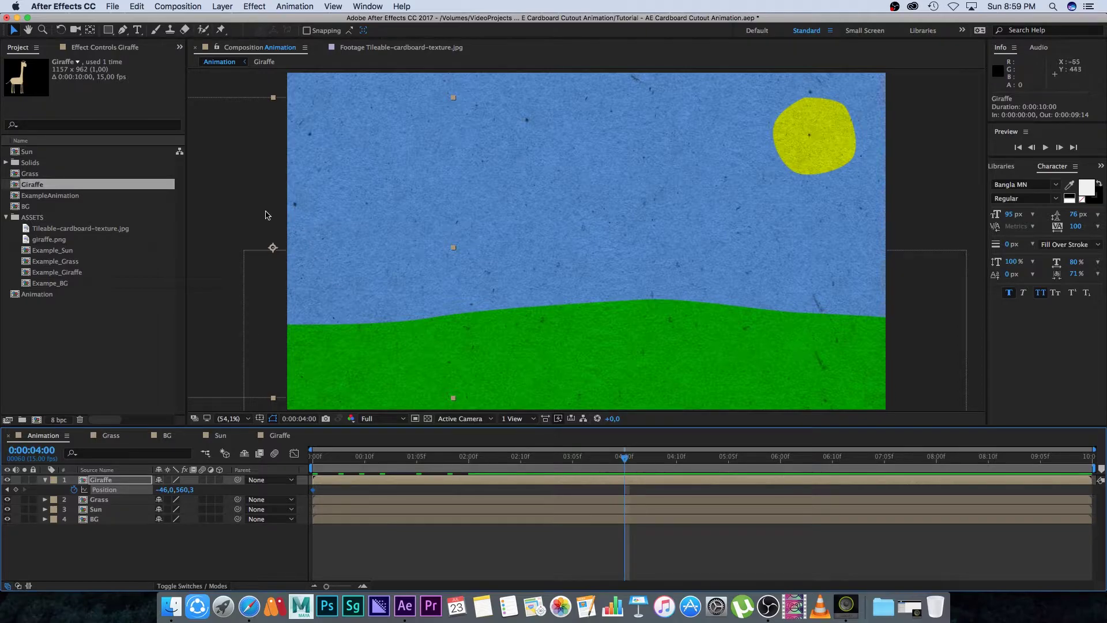
pyautogui.moveTo(247, 214); pyautogui.dragTo(1019, 208)
pyautogui.moveTo(881, 280); pyautogui.dragTo(938, 278)
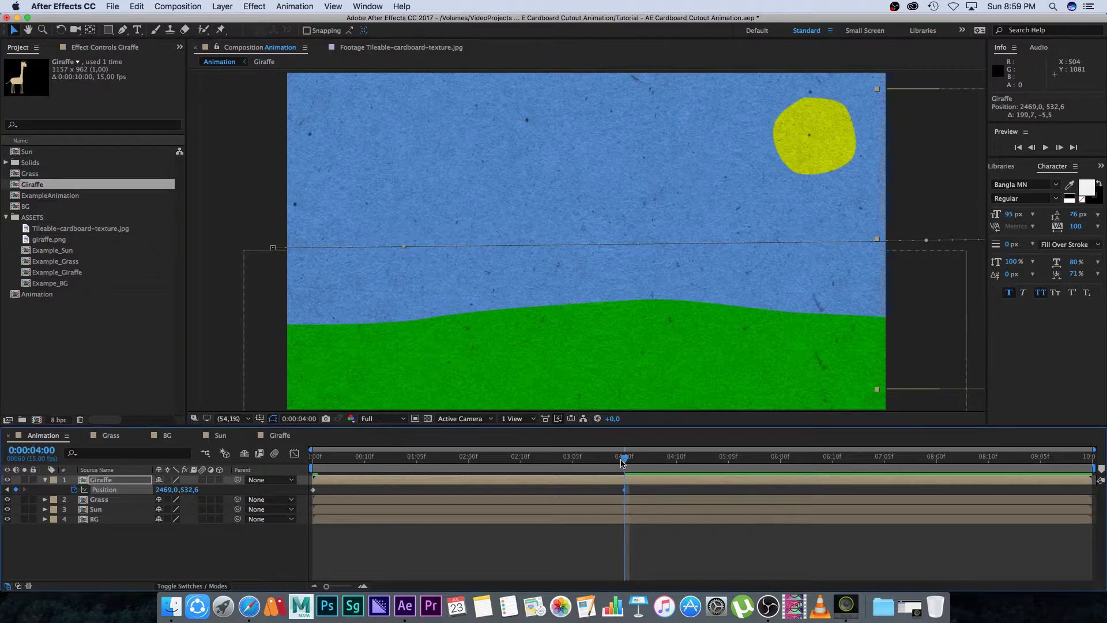
# Step: Play back the giraffe's slide between the two Position keyframes
pyautogui.press('space')
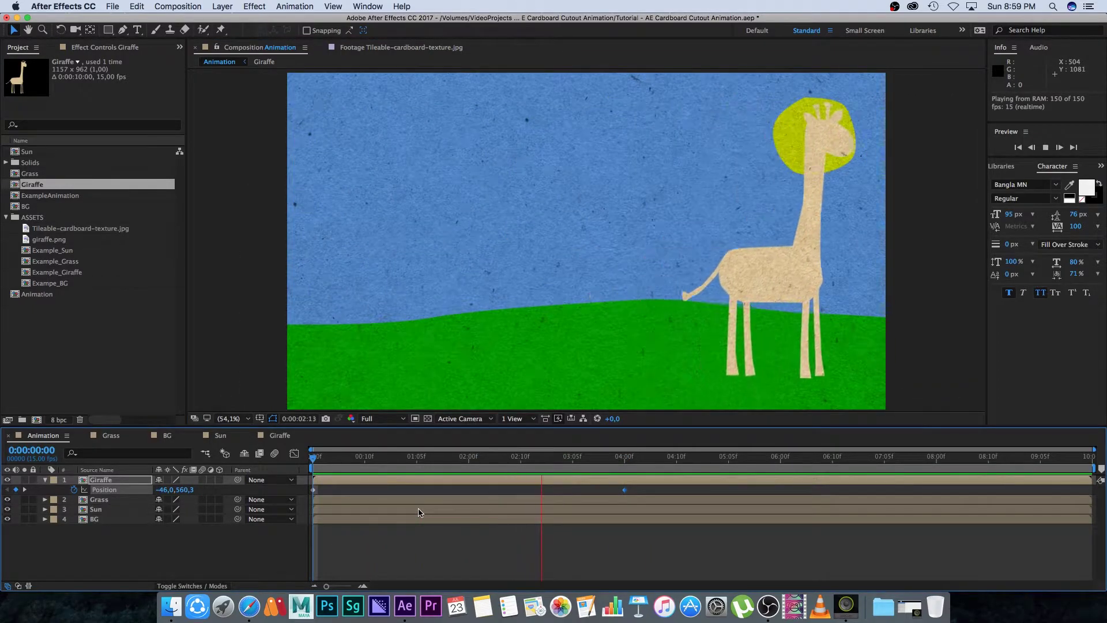
pyautogui.press('space')
pyautogui.press('space')
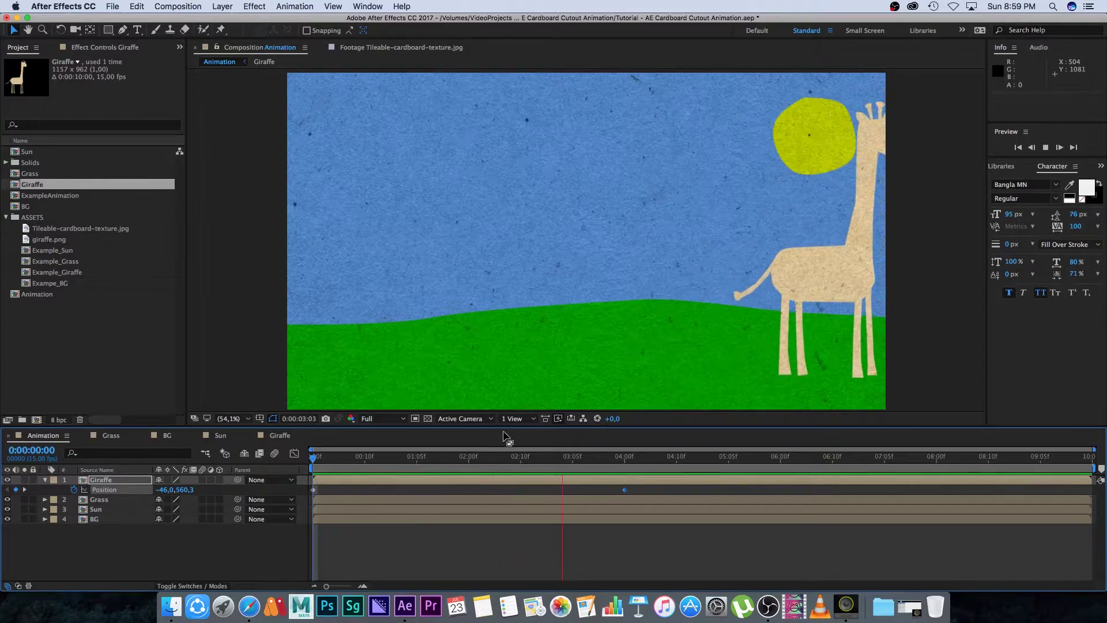
pyautogui.press('space')
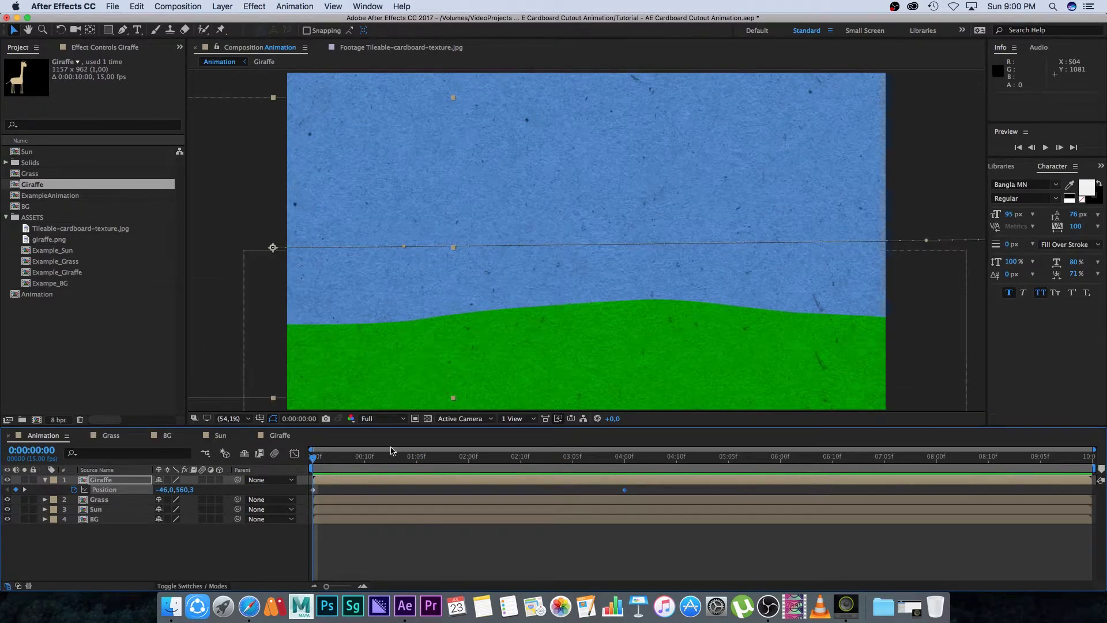
# Step: Delete the giraffe's Position keyframe at 0:00:04:00
pyautogui.click(631, 488)
pyautogui.press('Delete')
pyautogui.press('space')
pyautogui.press('space')
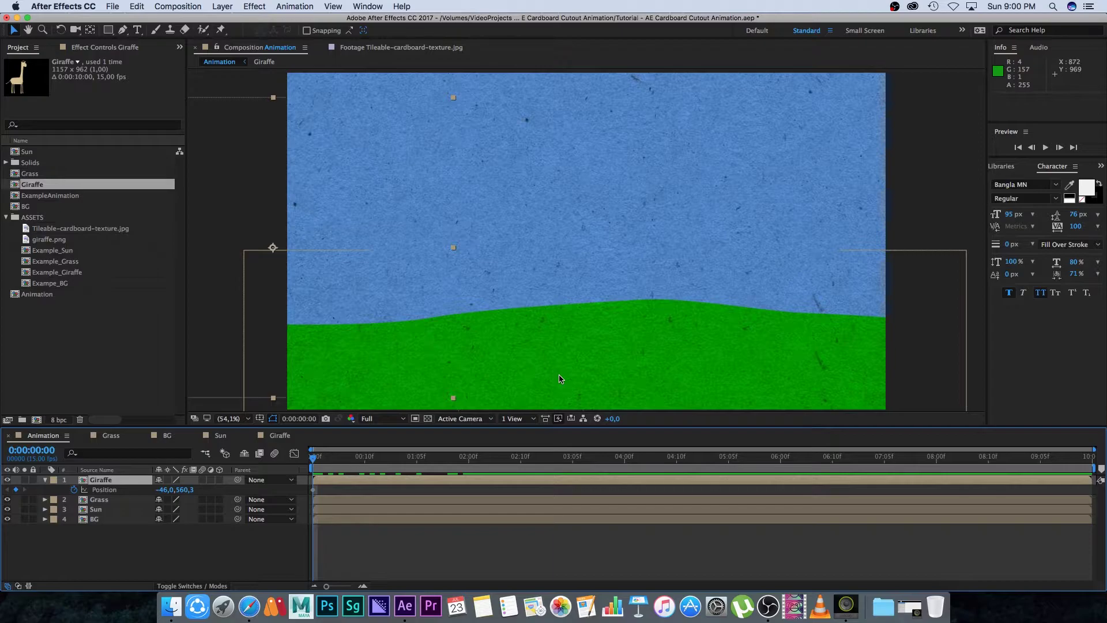
# Step: Keyframe the giraffe's Position at about 69, 542 on frame 1 and about 165, 549 on frame 2
pyautogui.press('pagedown')
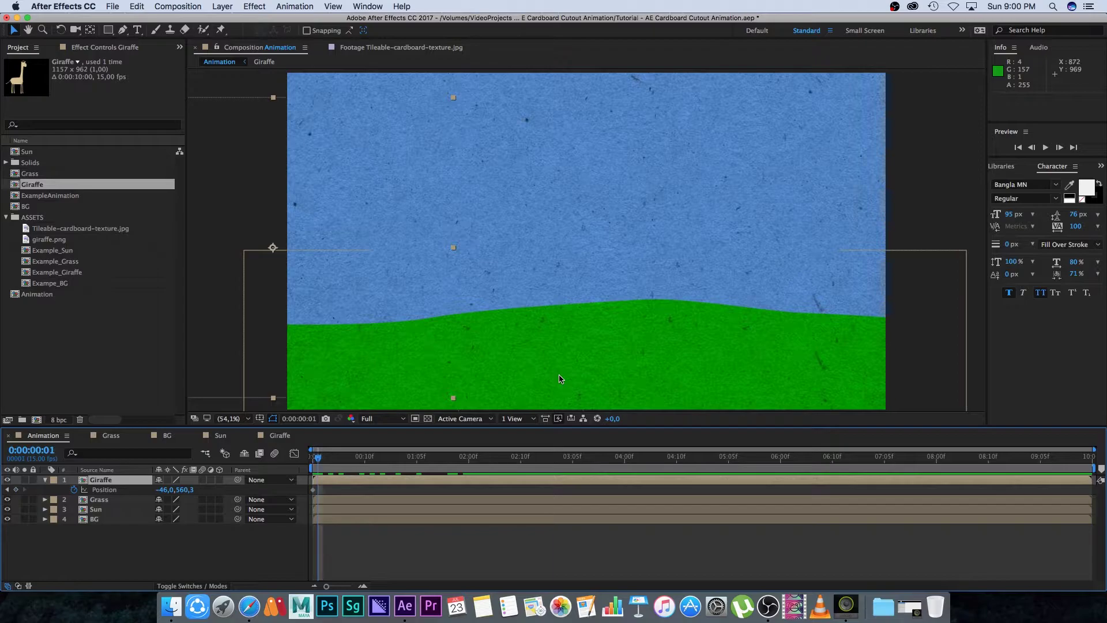
pyautogui.moveTo(230, 227); pyautogui.dragTo(267, 221)
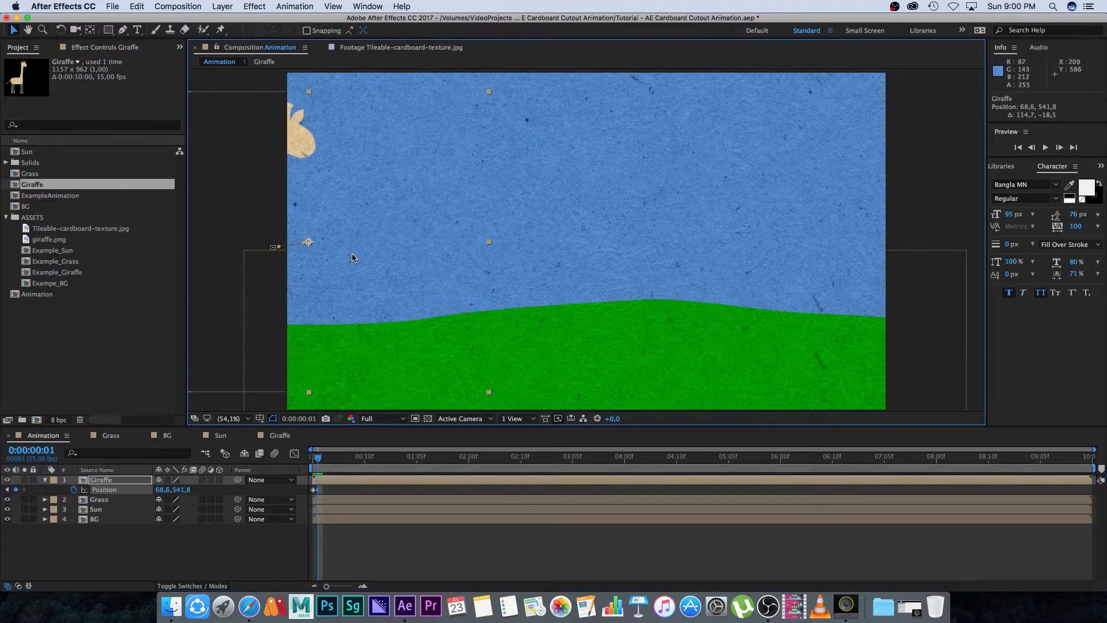
pyautogui.press('pagedown')
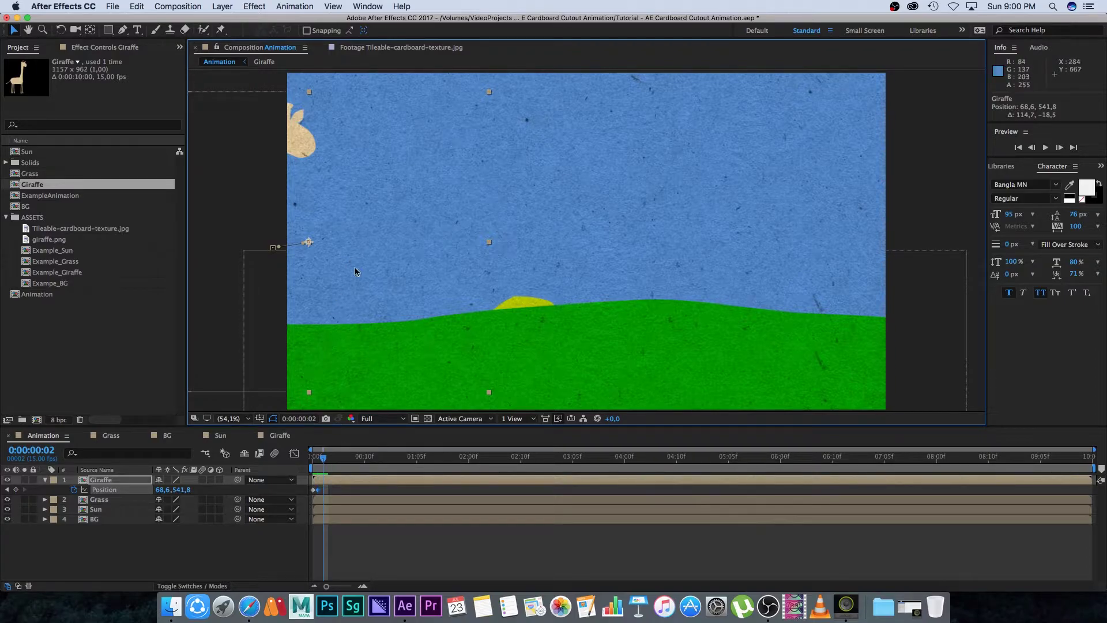
pyautogui.moveTo(252, 209); pyautogui.dragTo(282, 212)
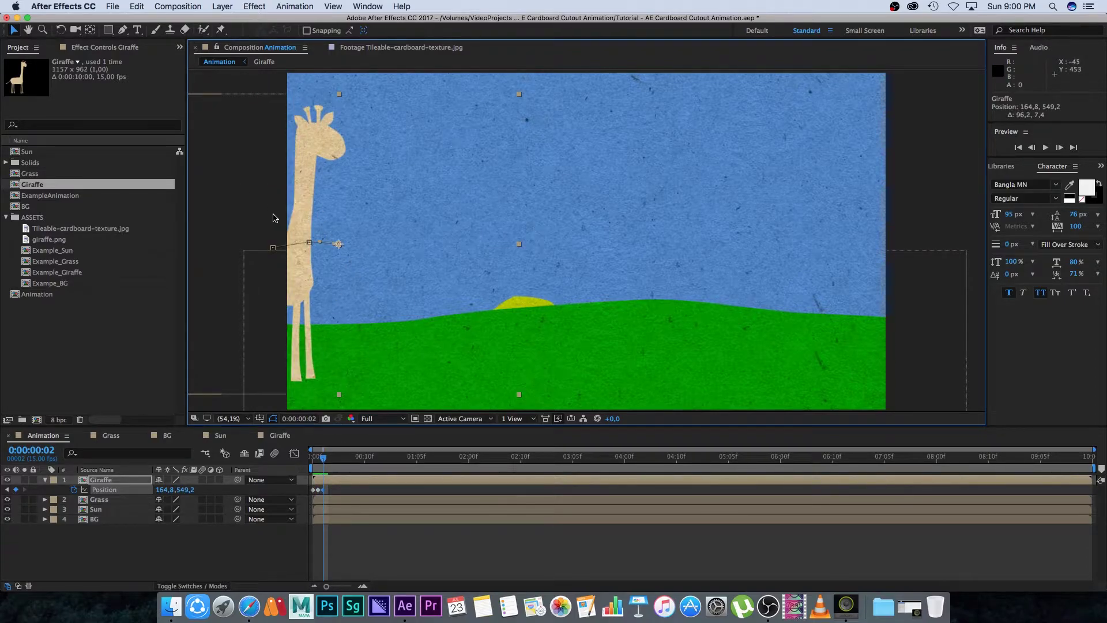
# Step: Move the giraffe rightward frame by frame with slight height changes, keyframing Position up to 0:00:02:00 until it leaves the frame
pyautogui.press('pagedown')
pyautogui.moveTo(311, 246); pyautogui.dragTo(981, 222)
pyautogui.press('pagedown')
pyautogui.press('pagedown')
pyautogui.press('pagedown')
pyautogui.press('pagedown')
pyautogui.press('pagedown')
pyautogui.press('pagedown')
pyautogui.press('pagedown')
pyautogui.press('pagedown')
pyautogui.press('pagedown')
pyautogui.press('pagedown')
pyautogui.press('pagedown')
pyautogui.press('pagedown')
pyautogui.press('pagedown')
pyautogui.press('pagedown')
pyautogui.press('pagedown')
pyautogui.press('pagedown')
pyautogui.press('pagedown')
pyautogui.press('pagedown')
pyautogui.press('pagedown')
pyautogui.press('pagedown')
pyautogui.press('pagedown')
pyautogui.press('pagedown')
# Step: Play back the giraffe's frame-by-frame walk across the scene from the first frame
pyautogui.click(248, 535)
pyautogui.press('Home')
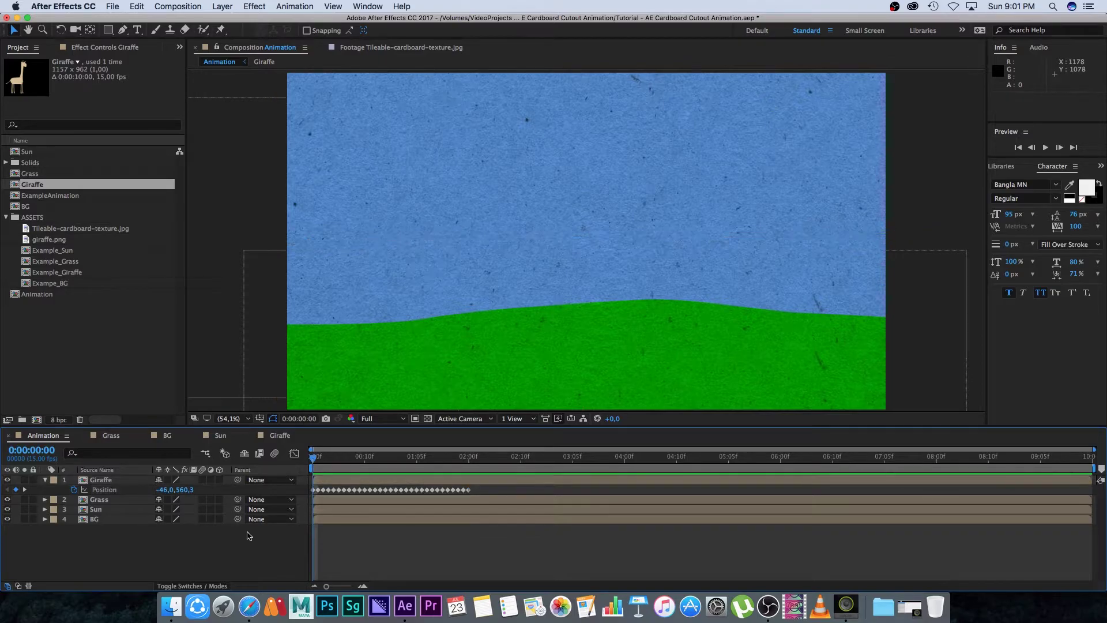
pyautogui.press('space')
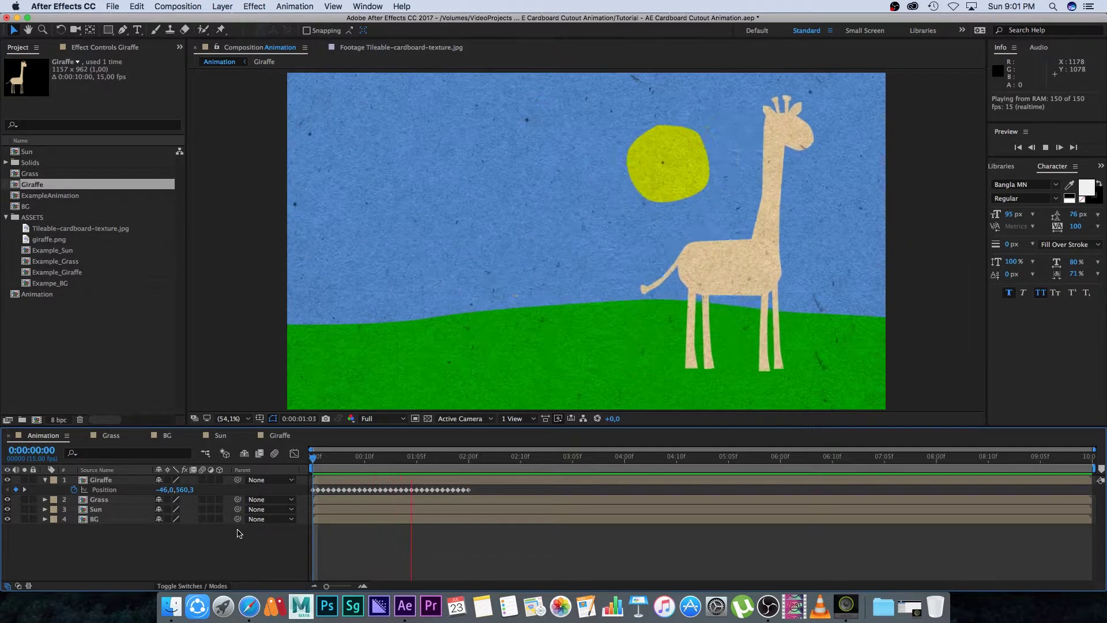
pyautogui.click(407, 464)
pyautogui.press('Home')
pyautogui.press('space')
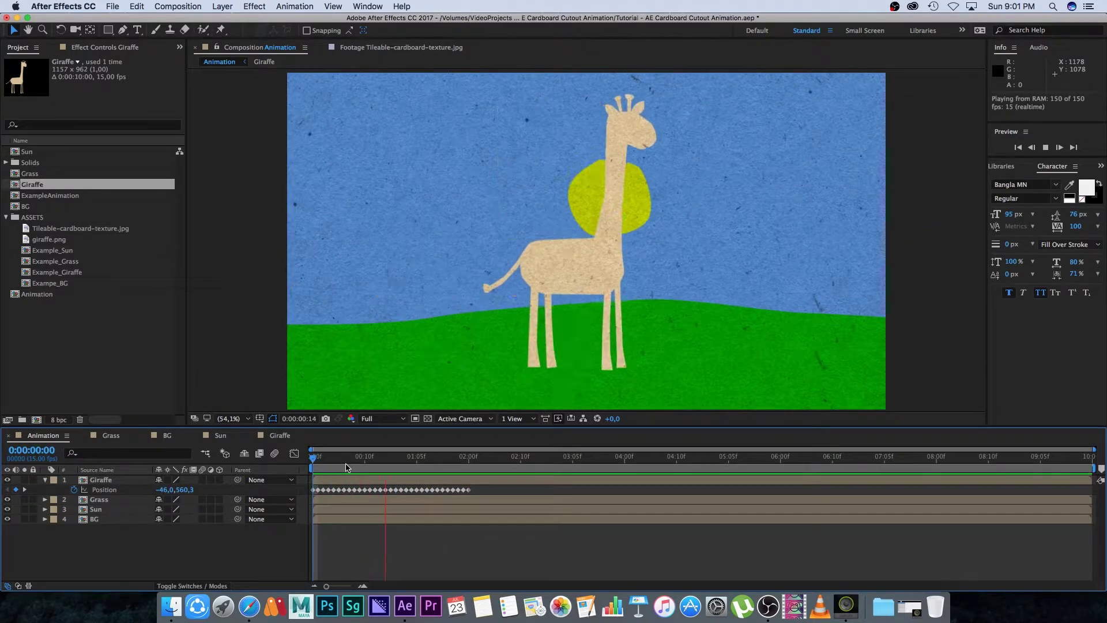
# Step: Open the Giraffe composition and delete Shape Layer 1
pyautogui.click(404, 458)
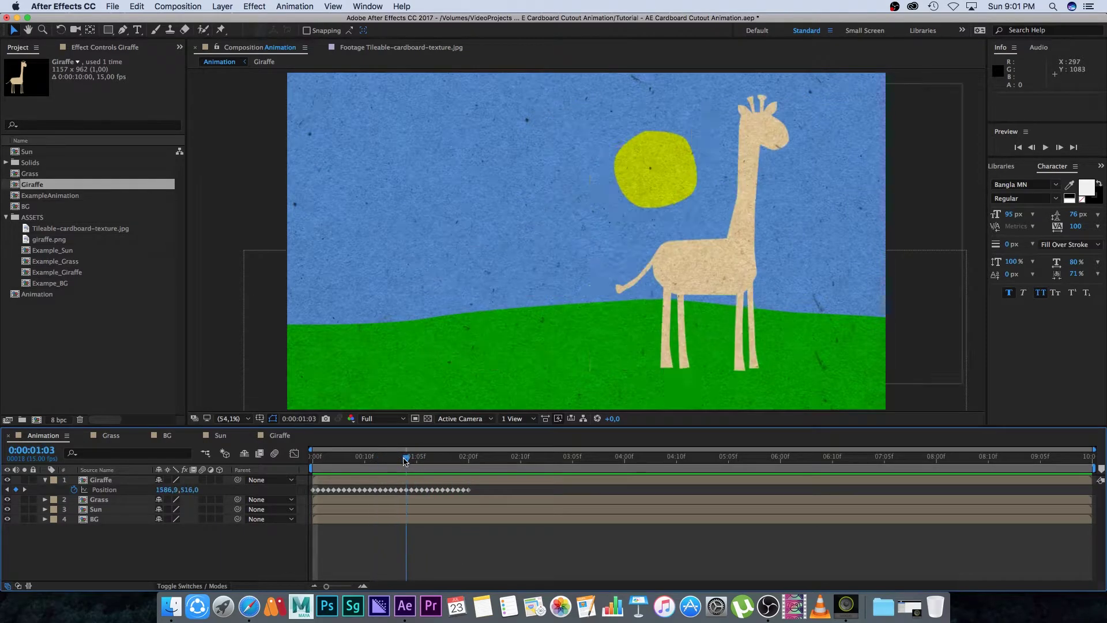
pyautogui.moveTo(405, 460); pyautogui.dragTo(380, 460)
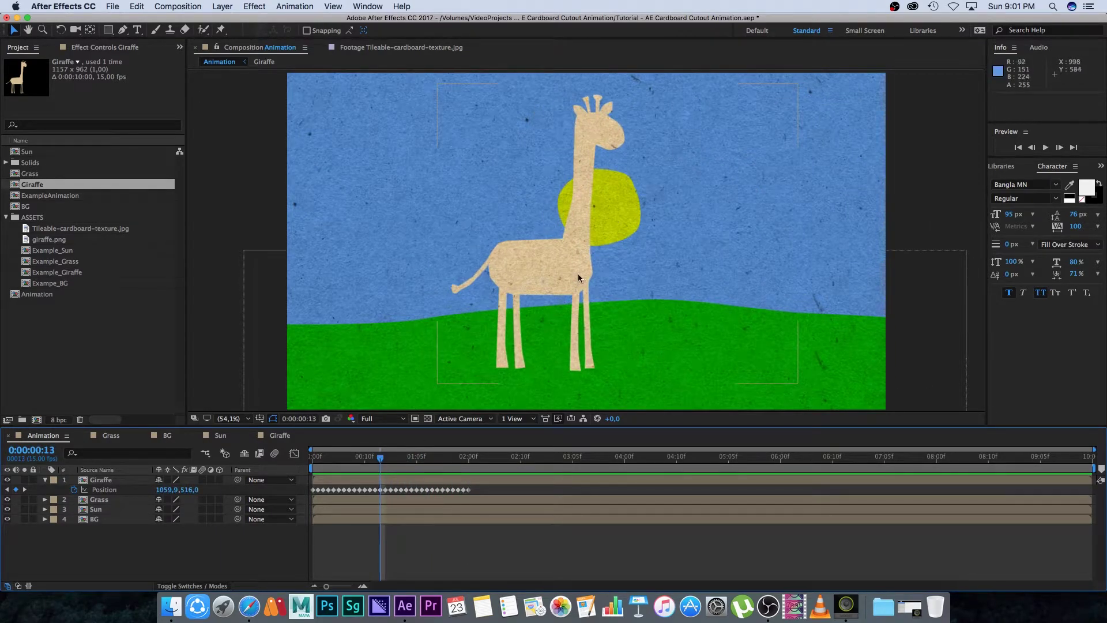
pyautogui.doubleClick(85, 481)
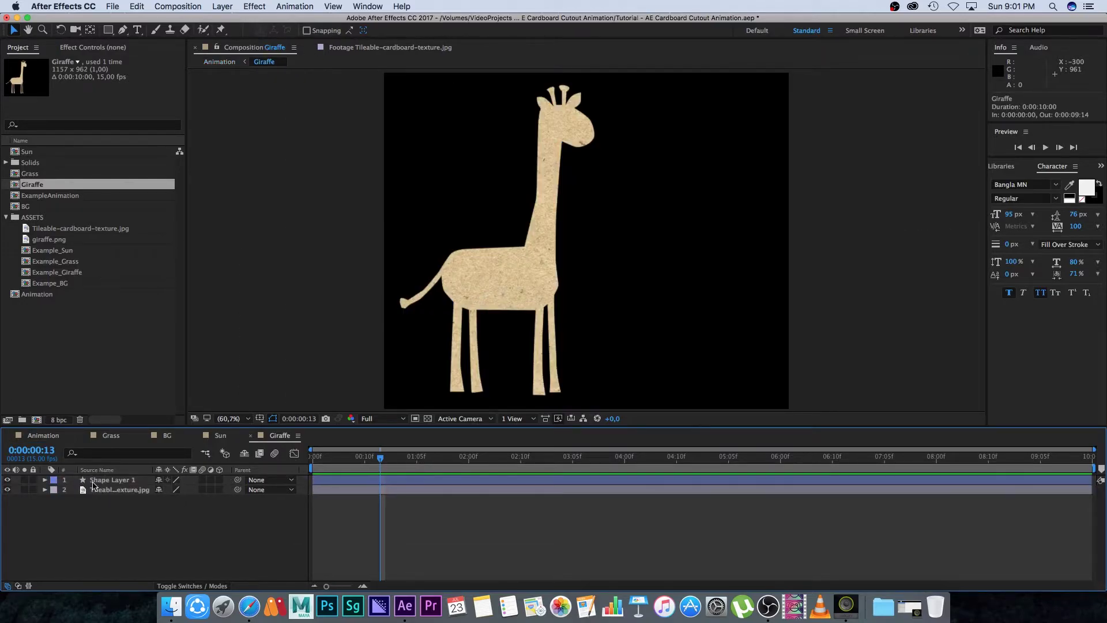
pyautogui.click(105, 481)
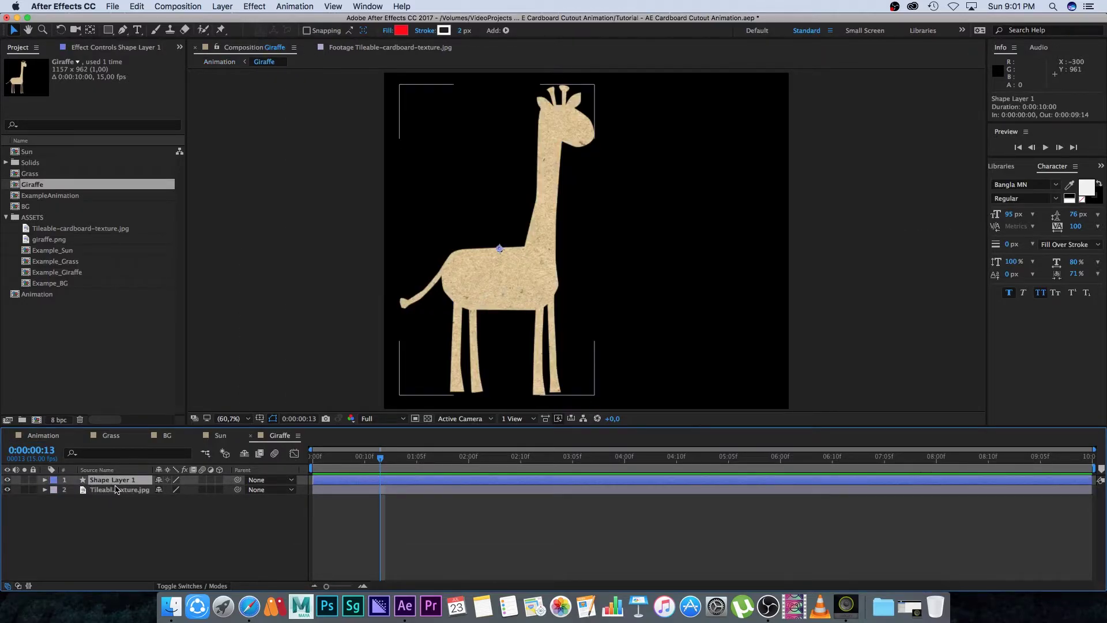
pyautogui.press('Delete')
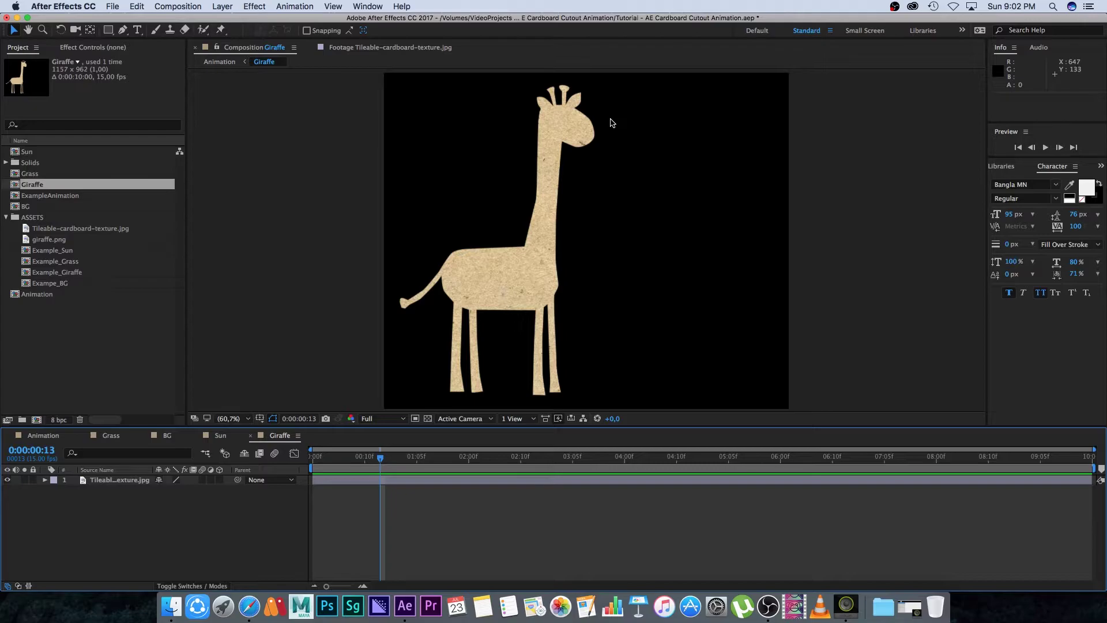
# Step: Duplicate the masked cardboard texture layer in the Giraffe composition and rename the upper copy Neck
pyautogui.click(104, 482)
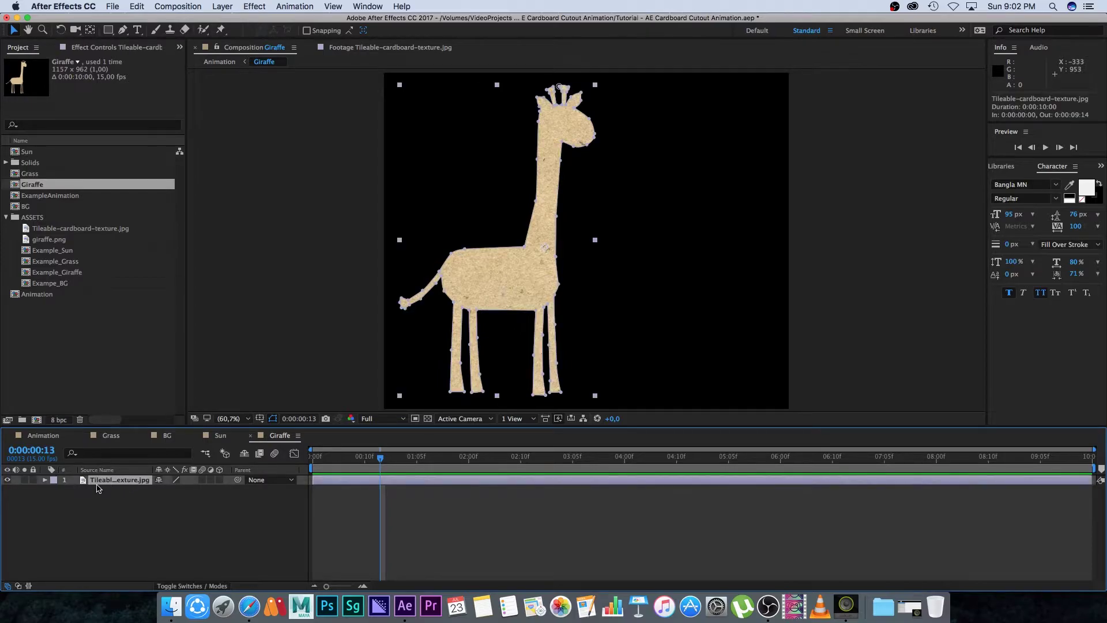
pyautogui.click(137, 7)
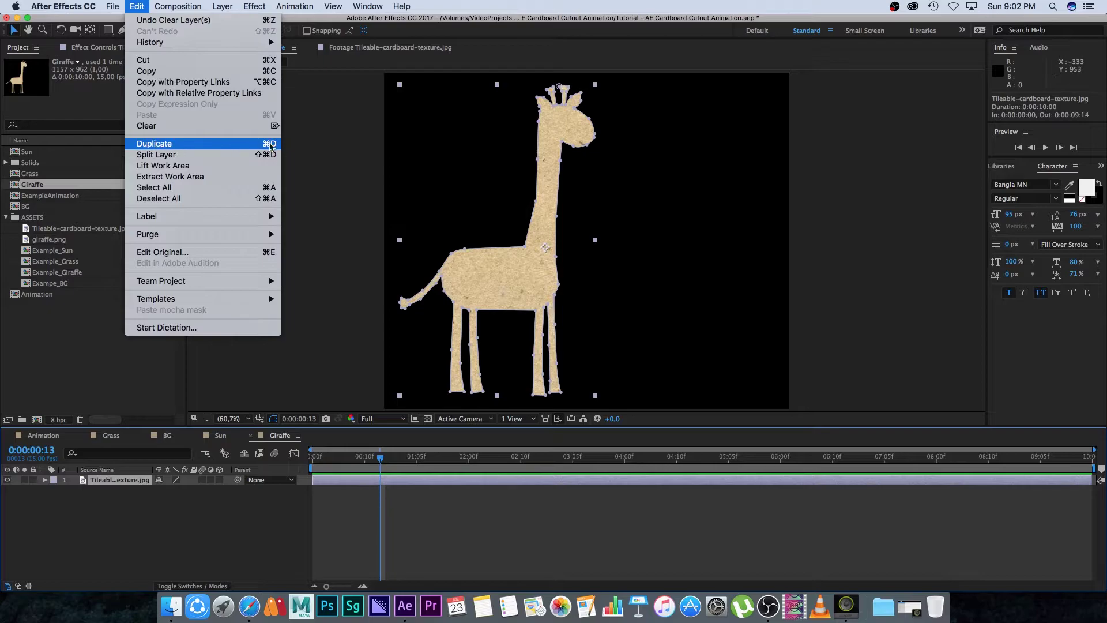
pyautogui.click(245, 147)
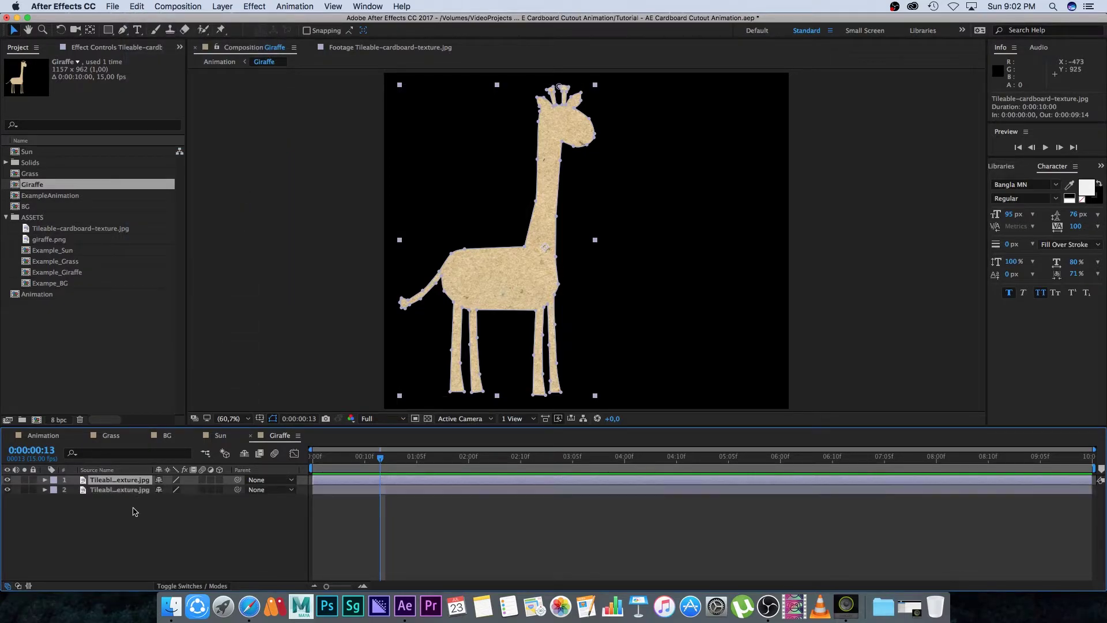
pyautogui.click(119, 481)
pyautogui.press('Return')
pyautogui.write('Nec')
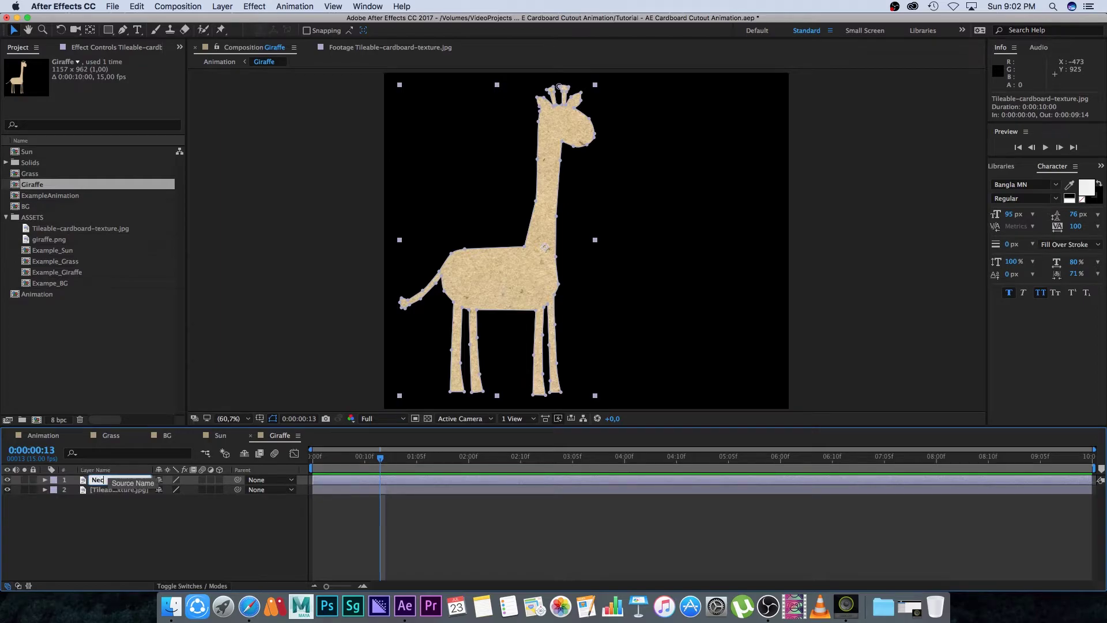
pyautogui.write('k')
pyautogui.press('Return')
# Step: Rename the lower cardboard texture layer Body
pyautogui.click(115, 491)
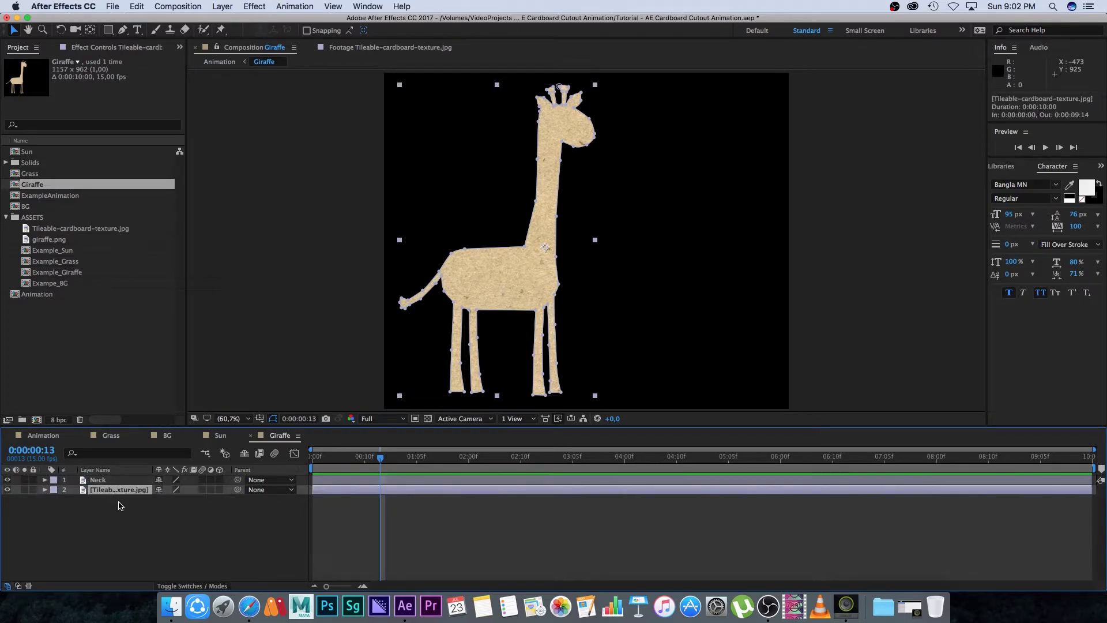
pyautogui.press('Return')
pyautogui.write('Bod')
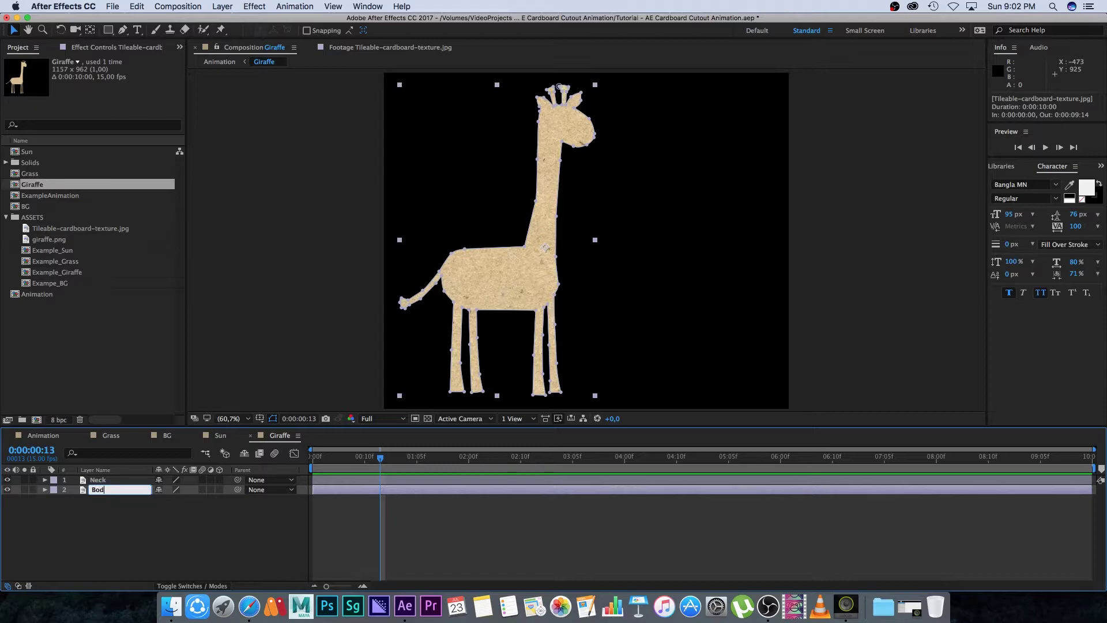
pyautogui.write('y')
pyautogui.press('Return')
# Step: Hide the Neck layer and delete the head and neck vertices from the Body layer's mask
pyautogui.click(8, 480)
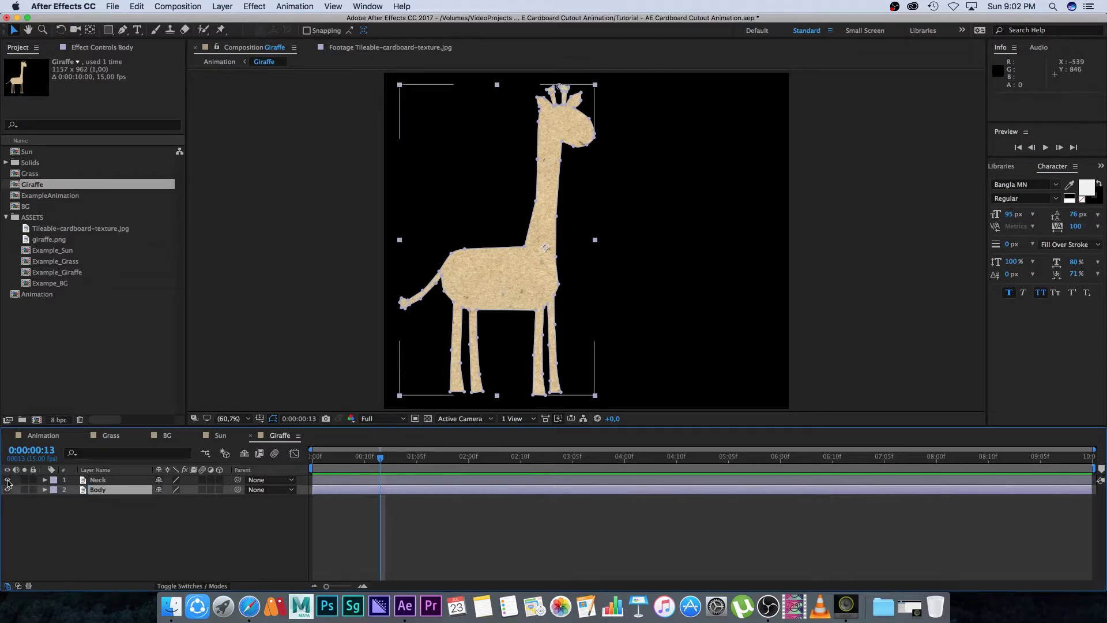
pyautogui.click(90, 496)
pyautogui.click(87, 490)
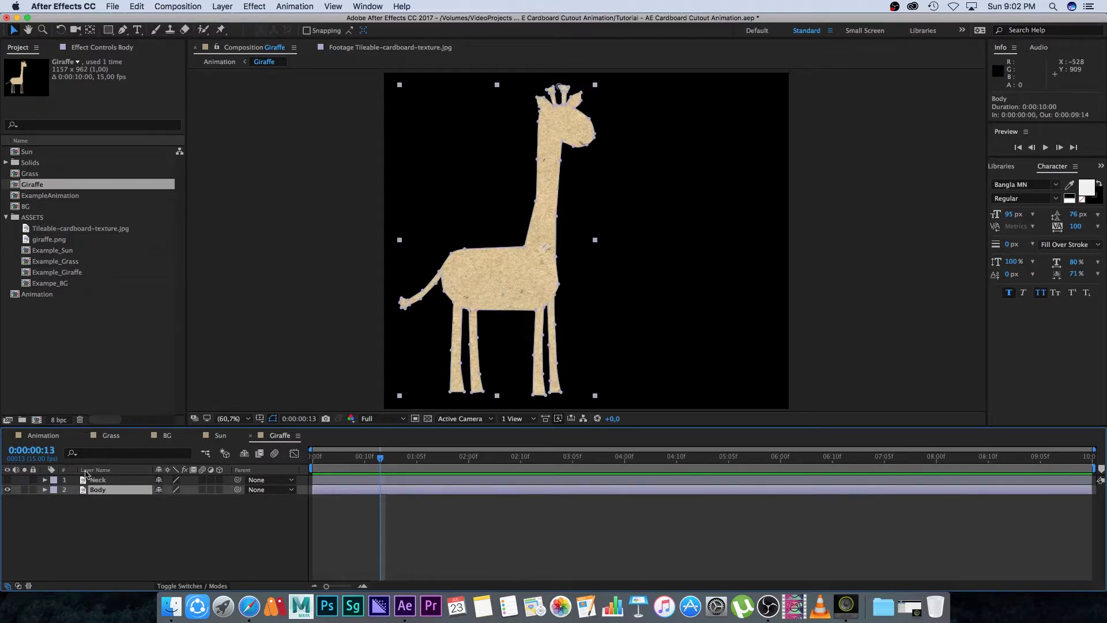
pyautogui.click(538, 123)
pyautogui.click(540, 122)
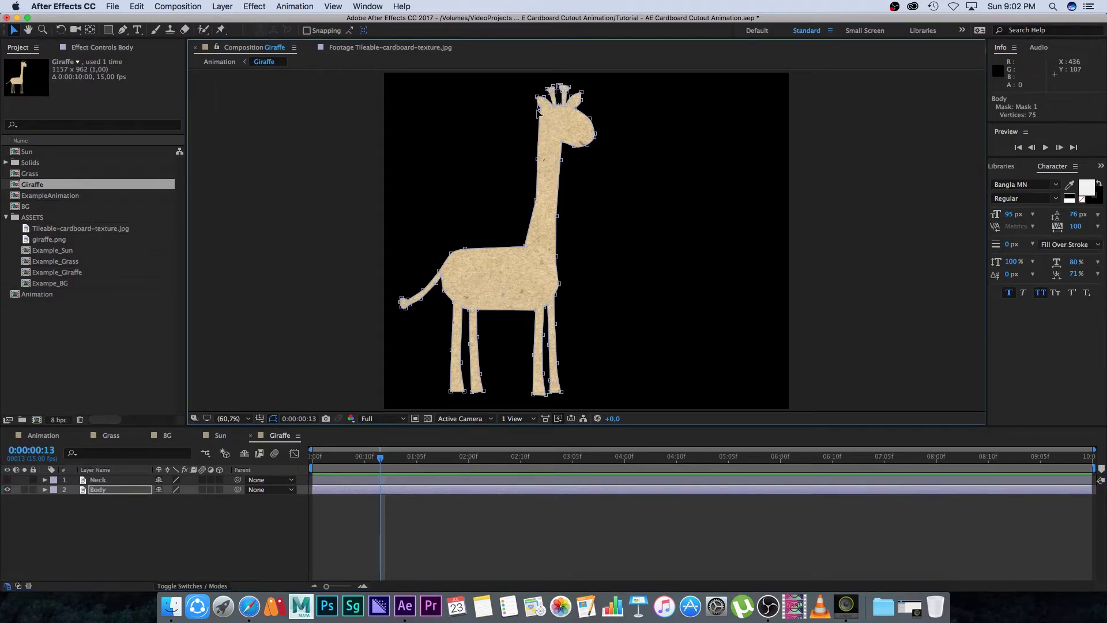
pyautogui.press('Delete')
pyautogui.moveTo(524, 82); pyautogui.dragTo(630, 176)
pyautogui.press('Delete')
pyautogui.moveTo(518, 173); pyautogui.dragTo(600, 224)
pyautogui.press('Delete')
pyautogui.click(168, 540)
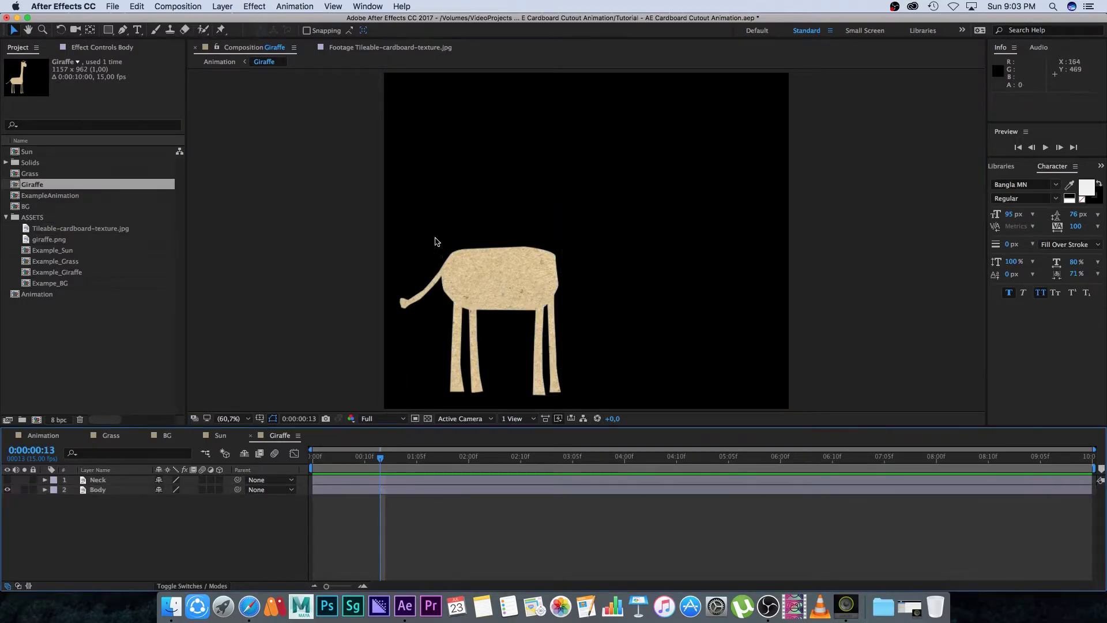
# Step: Show only the Neck layer and delete the torso, tail and leg vertices from its mask
pyautogui.click(7, 490)
pyautogui.click(7, 480)
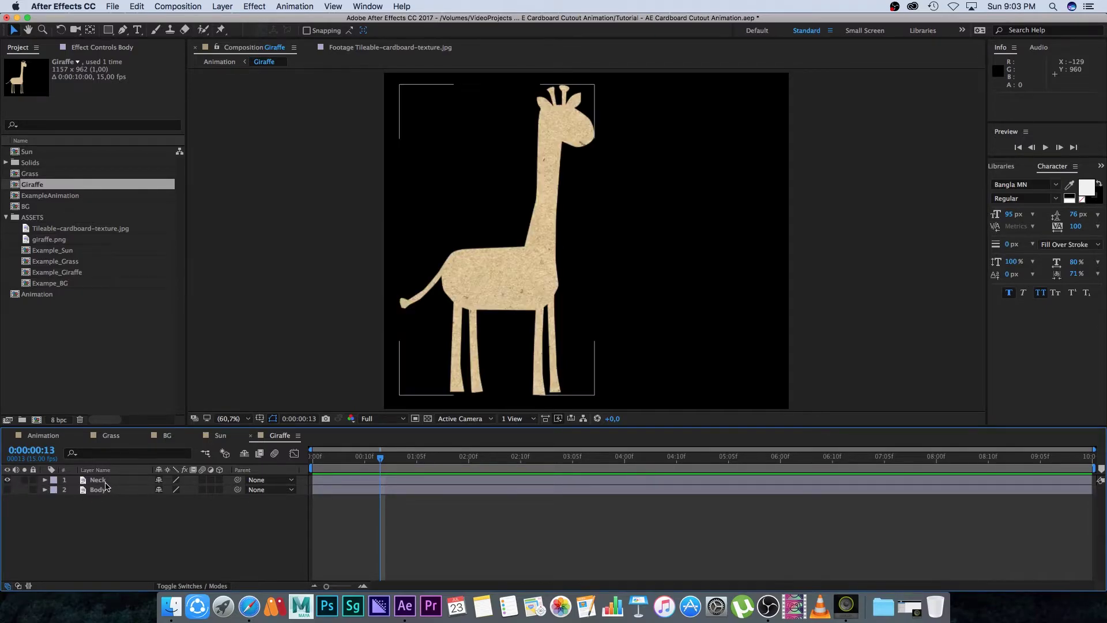
pyautogui.click(129, 479)
pyautogui.click(439, 273)
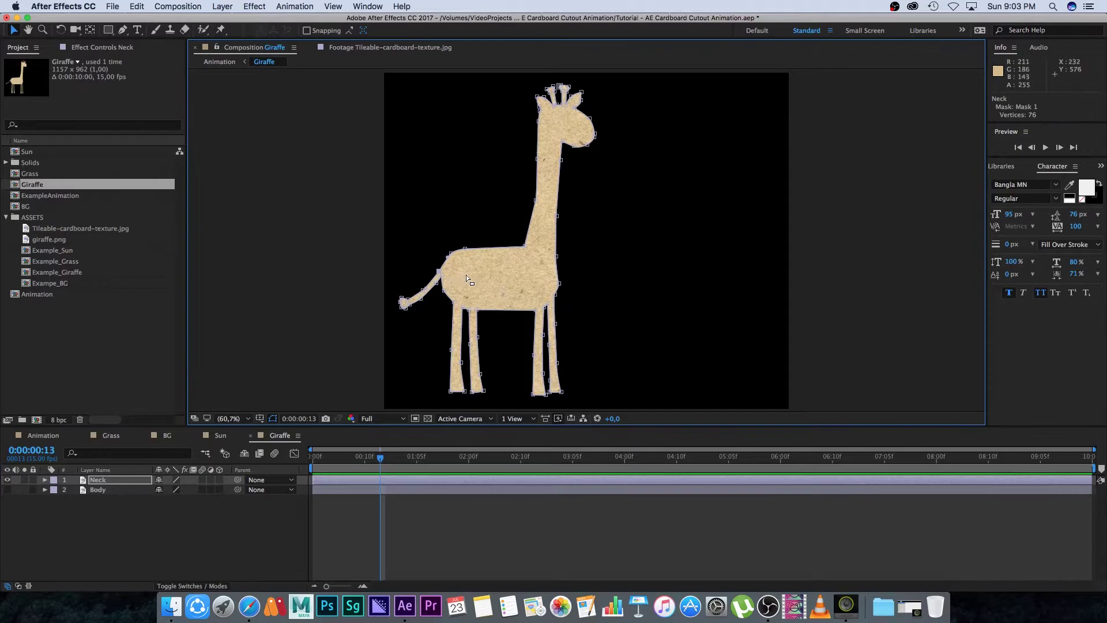
pyautogui.moveTo(360, 231); pyautogui.dragTo(639, 282)
pyautogui.press('Delete')
pyautogui.press('Delete')
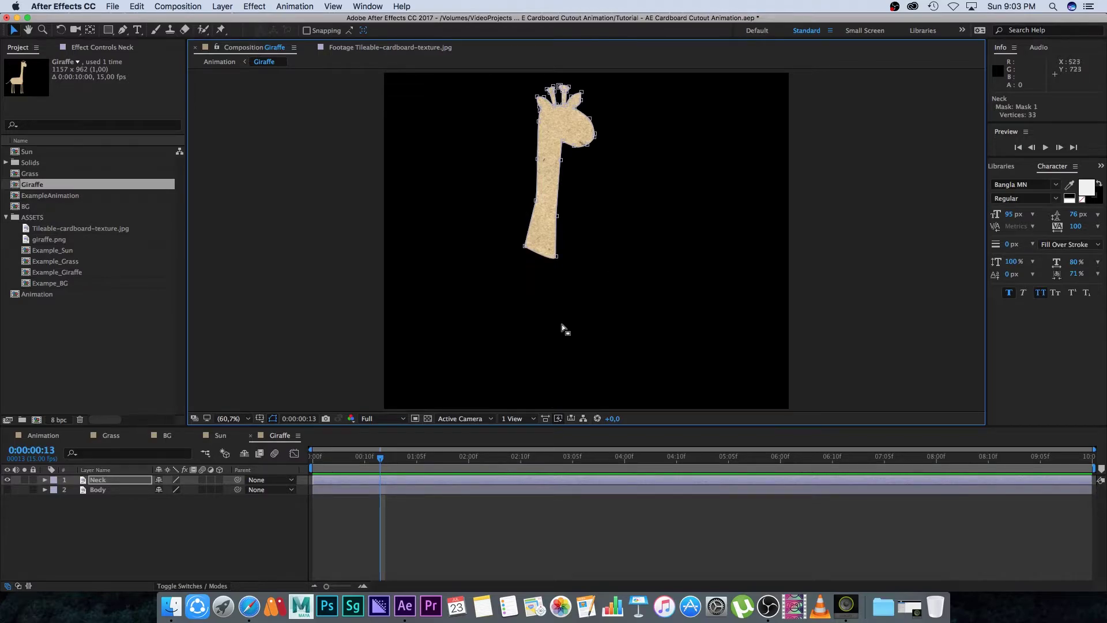
pyautogui.click(148, 531)
# Step: Show the Body layer again and move the Neck layer beneath it in the layer stack
pyautogui.click(7, 489)
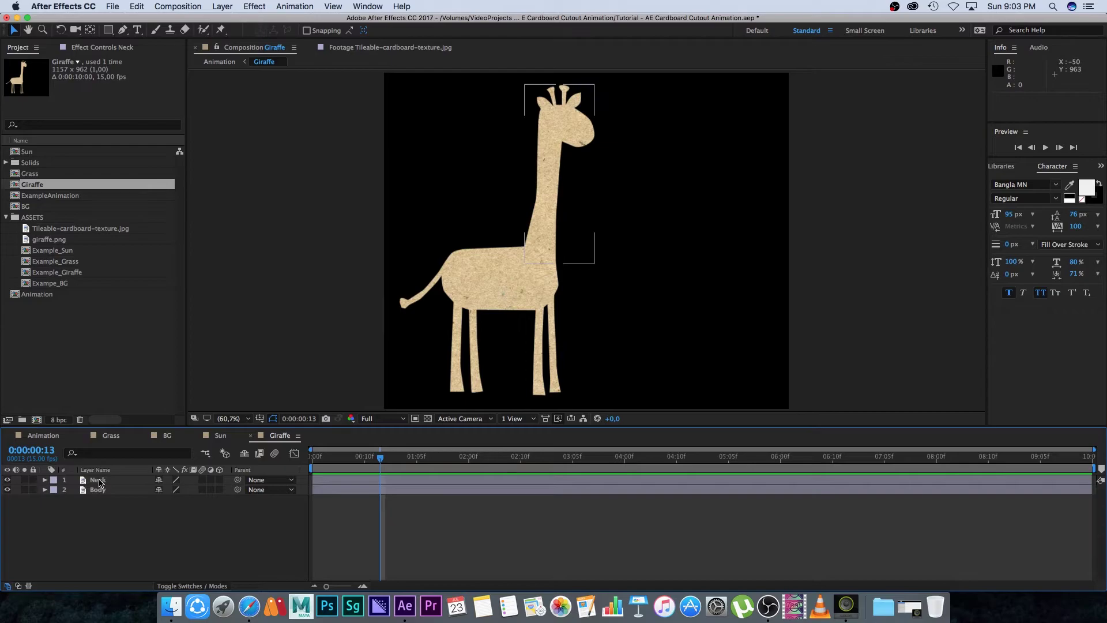
pyautogui.click(130, 478)
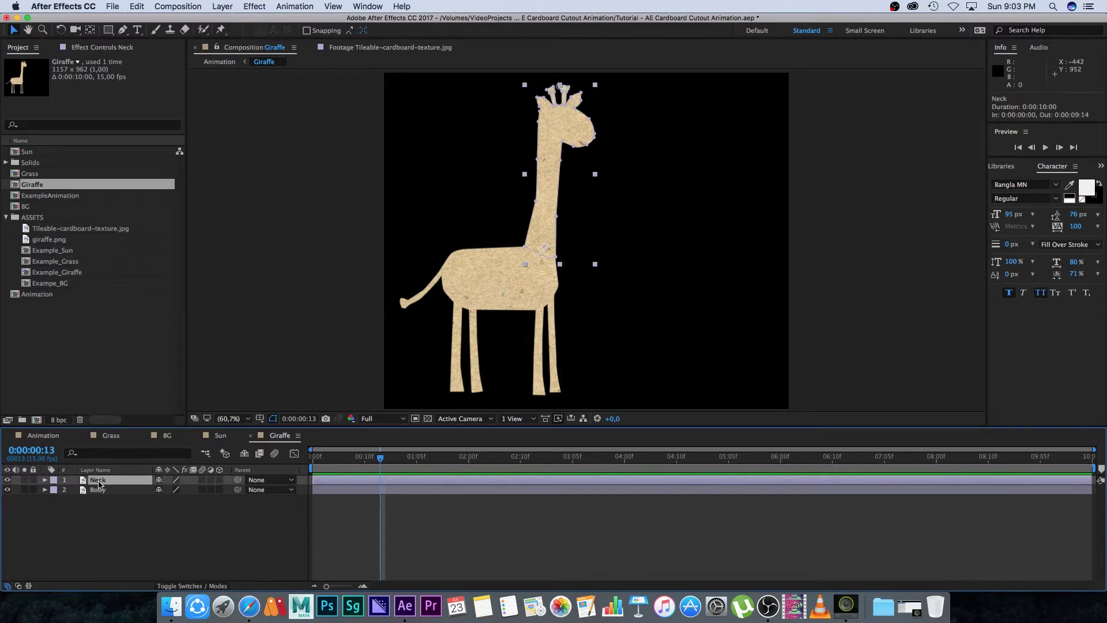
pyautogui.moveTo(99, 483); pyautogui.dragTo(113, 496)
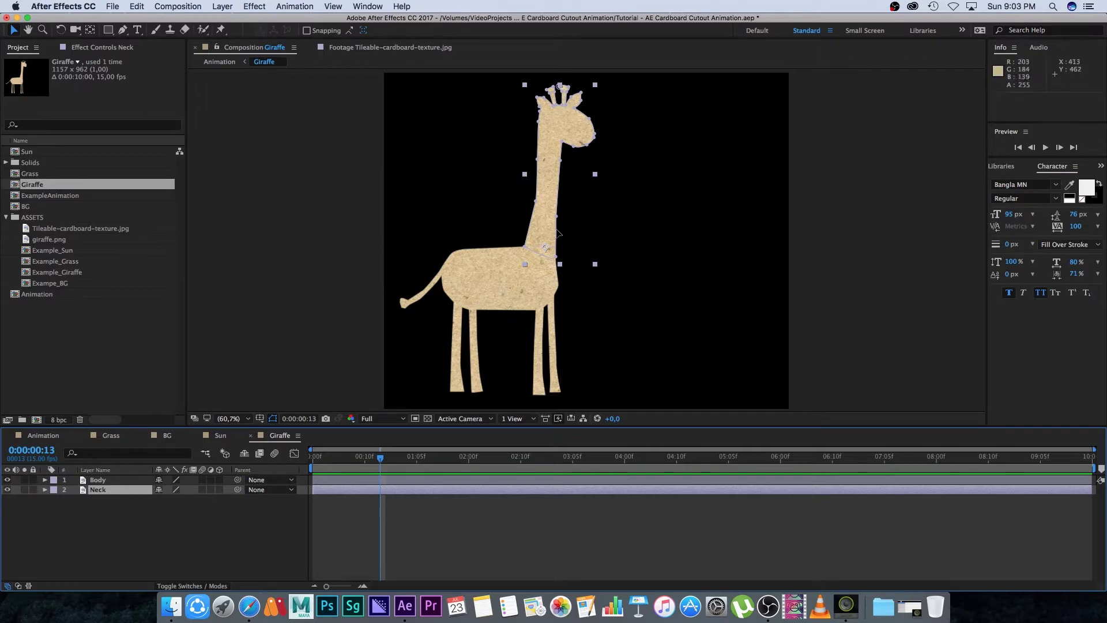
# Step: Try rotating the Neck layer around its current anchor point
pyautogui.press('r')
pyautogui.moveTo(170, 499); pyautogui.dragTo(225, 484)
pyautogui.press('super+z')
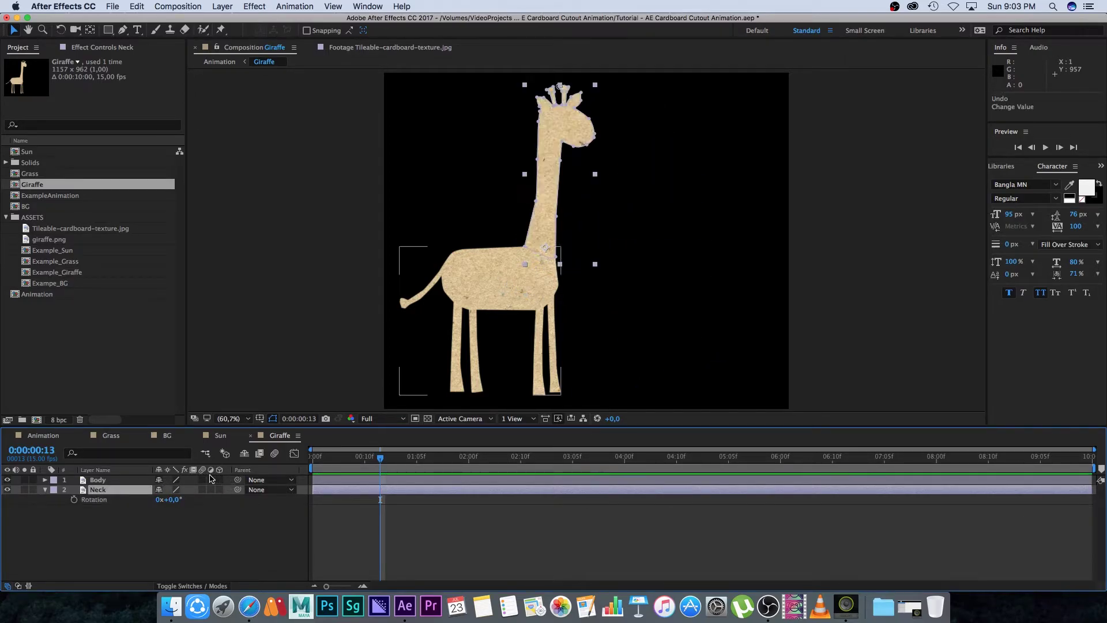
# Step: Move the Neck layer's anchor point with the Pan Behind tool to the base of the neck, where it meets the back
pyautogui.click(91, 33)
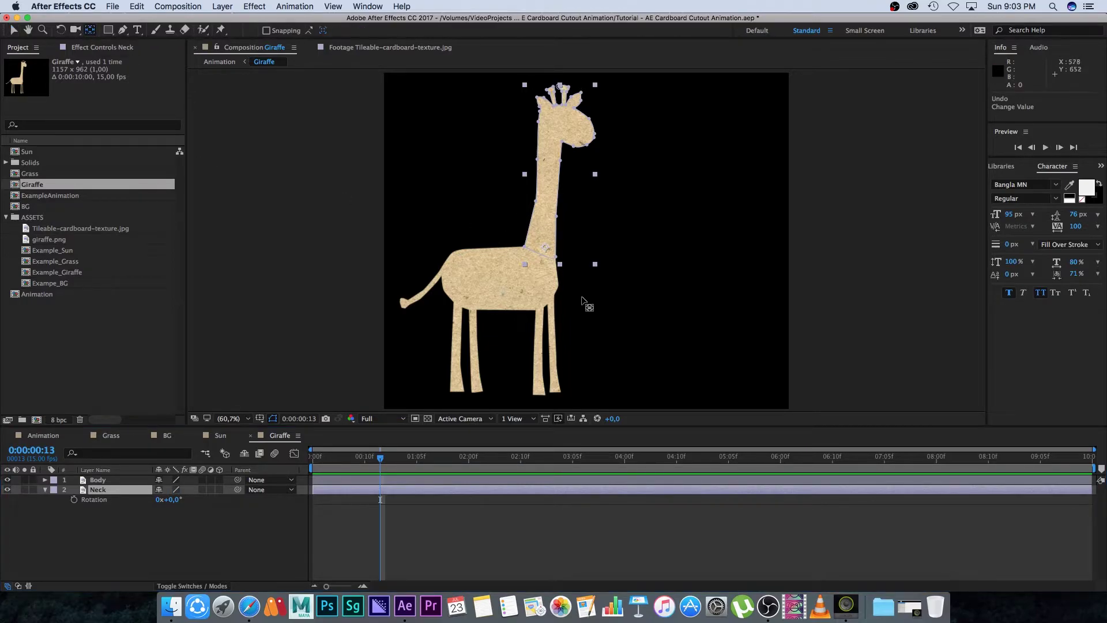
pyautogui.moveTo(547, 249)
pyautogui.mouseDown()
pyautogui.moveTo(580, 238)
pyautogui.moveTo(535, 255)
pyautogui.mouseUp()
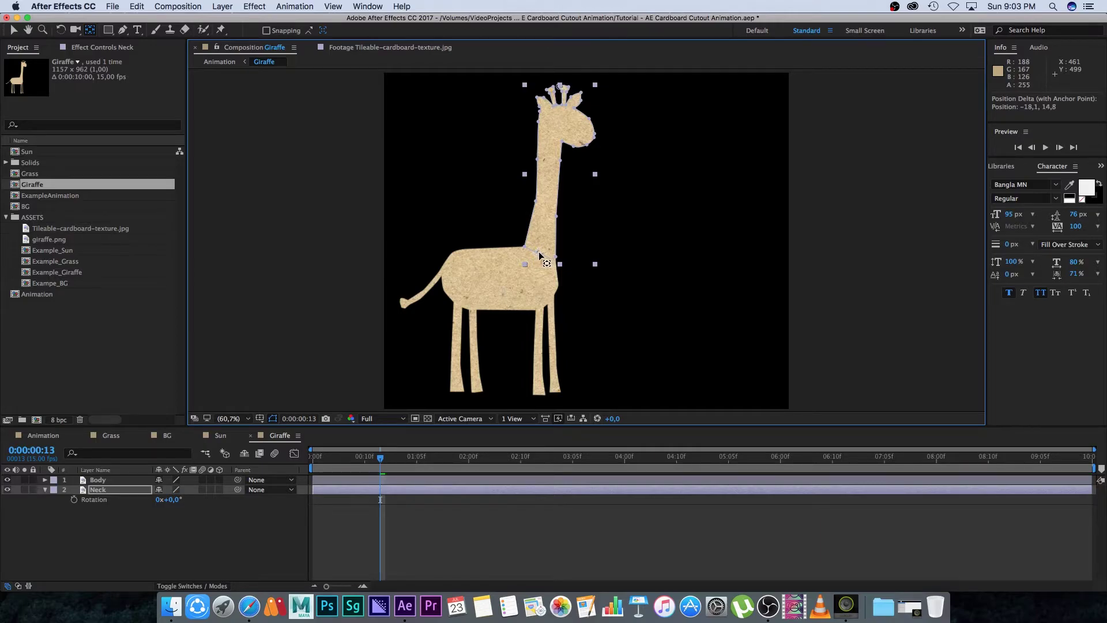
pyautogui.click(101, 500)
pyautogui.click(98, 491)
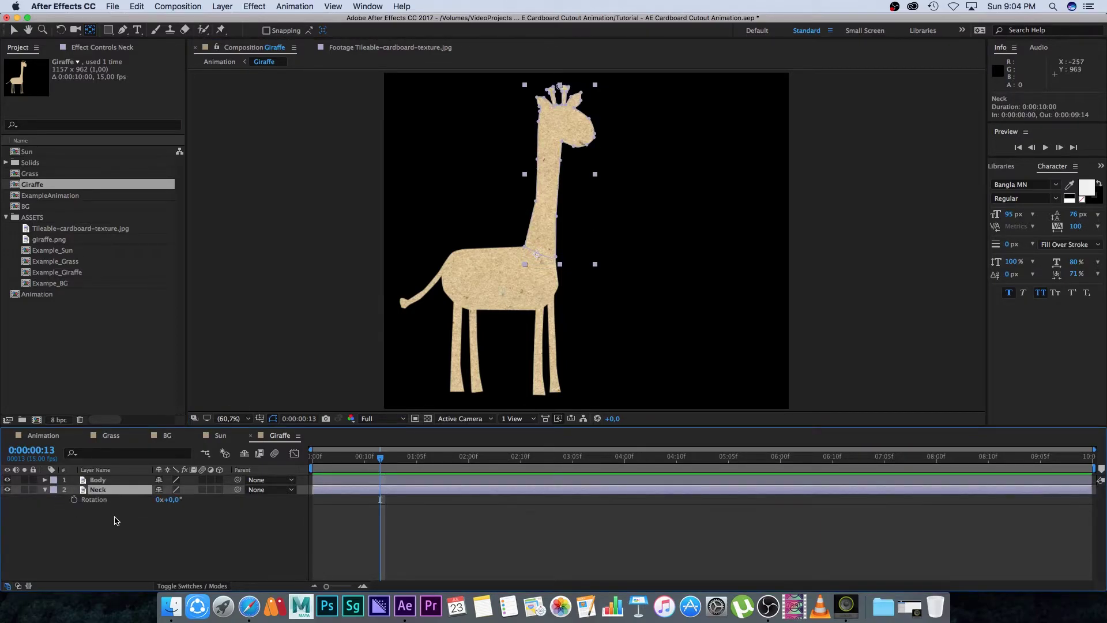
# Step: Rotate the Neck layer to 75° and lower it to Position 437.2, 558.9 so its base sits behind the body
pyautogui.moveTo(173, 501); pyautogui.dragTo(204, 489)
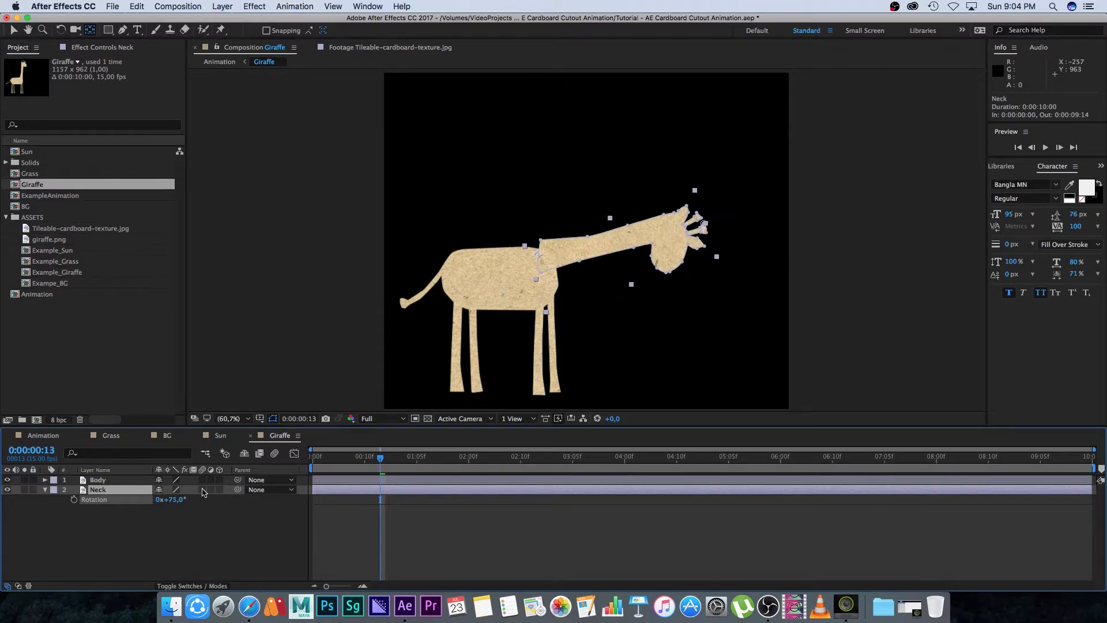
pyautogui.click(99, 504)
pyautogui.click(101, 491)
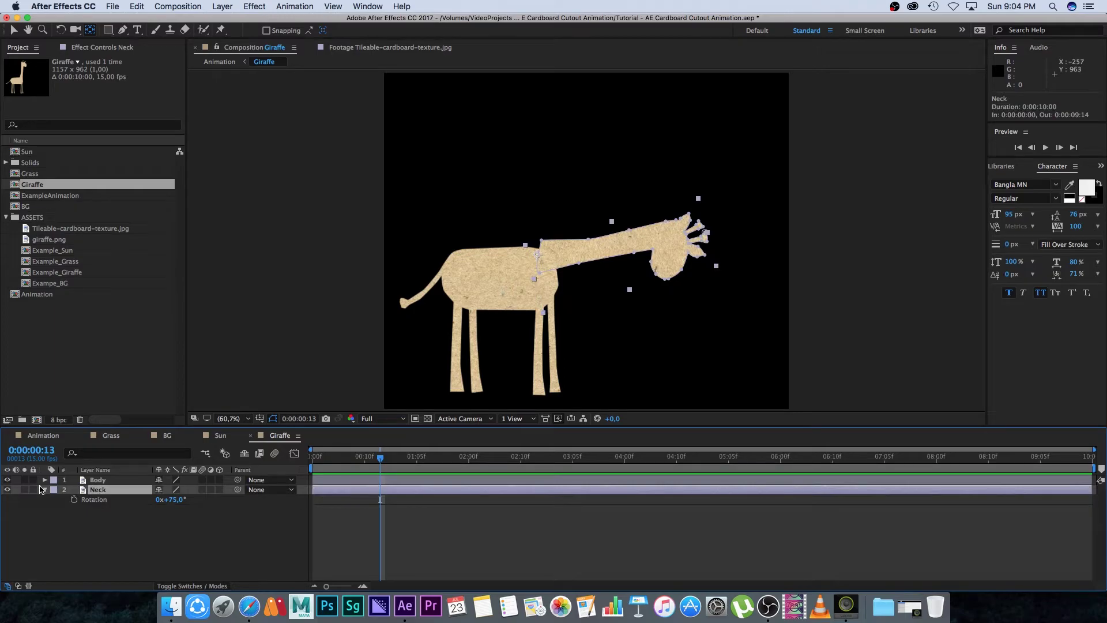
pyautogui.hotkey('shift', 'Down')
pyautogui.hotkey('shift', 'Down')
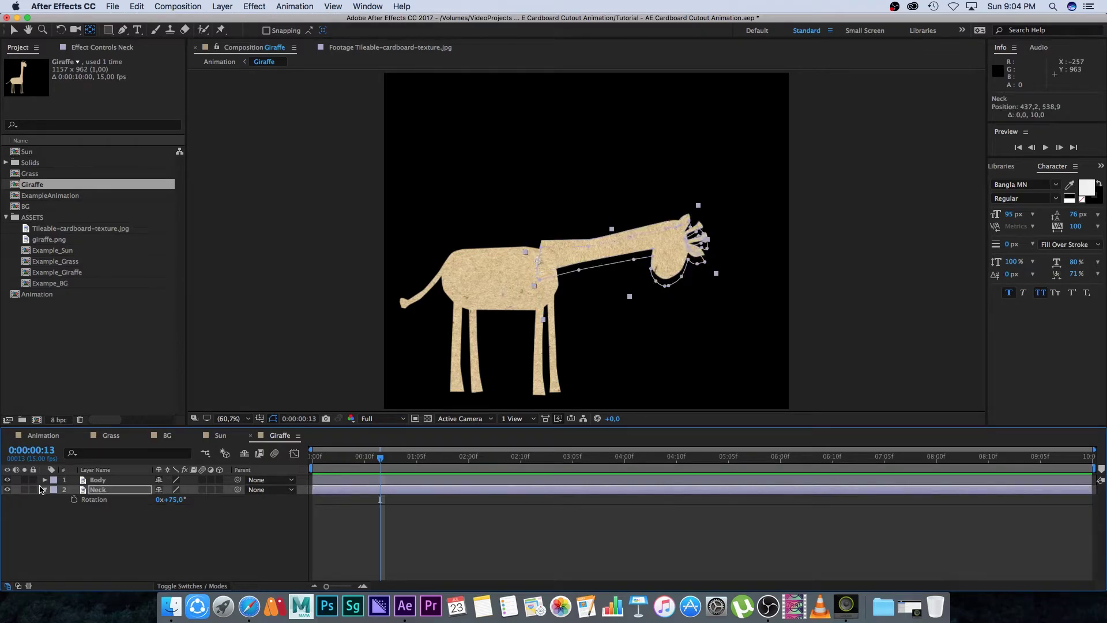
pyautogui.hotkey('shift', 'Down')
pyautogui.hotkey('shift', 'Down')
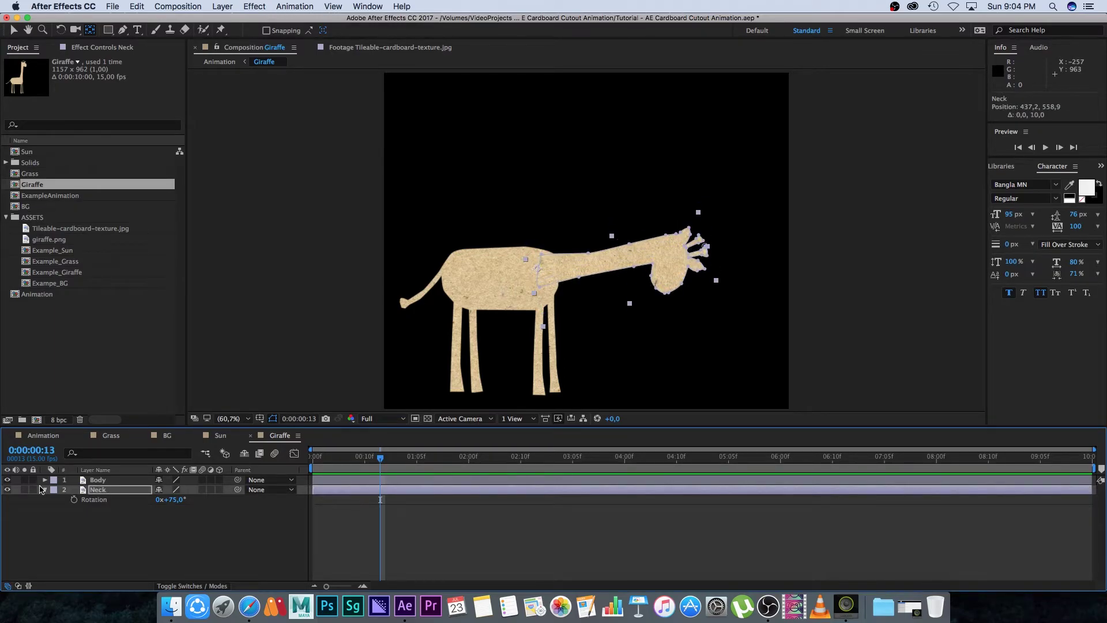
# Step: Reset the Neck layer's Rotation to 0° and return the current time to 0:00:00:00
pyautogui.moveTo(173, 500)
pyautogui.mouseDown()
pyautogui.moveTo(147, 497)
pyautogui.moveTo(185, 500)
pyautogui.moveTo(154, 499)
pyautogui.mouseUp()
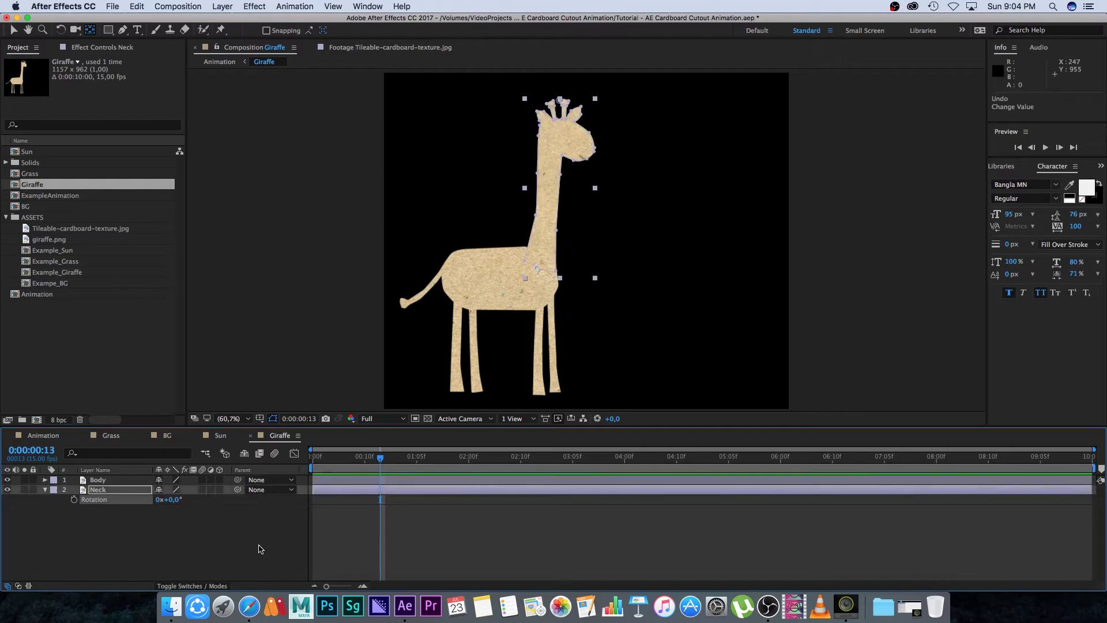
pyautogui.click(223, 557)
pyautogui.moveTo(391, 464); pyautogui.dragTo(312, 459)
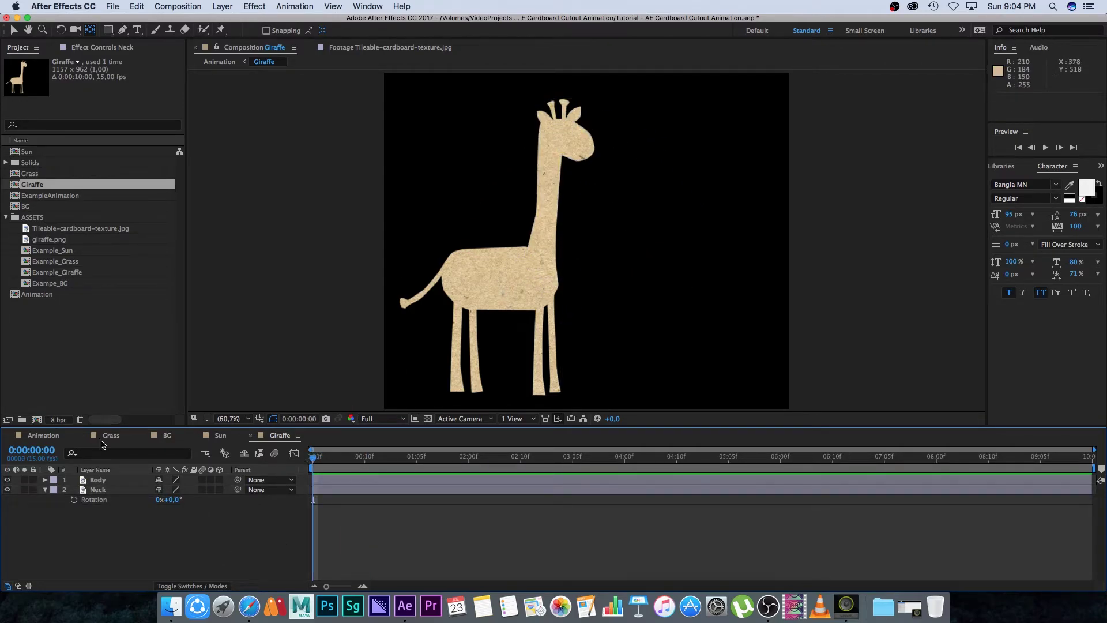
# Step: Play back the Animation composition from the first frame
pyautogui.click(39, 442)
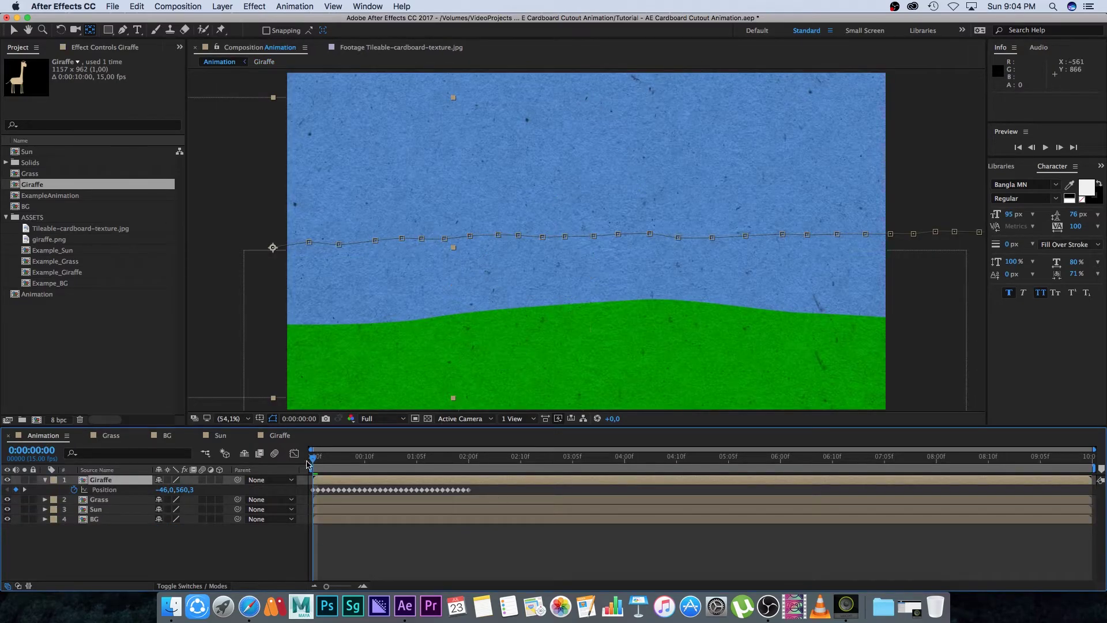
pyautogui.moveTo(323, 457)
pyautogui.mouseDown()
pyautogui.moveTo(469, 460)
pyautogui.moveTo(317, 460)
pyautogui.mouseUp()
pyautogui.press('space')
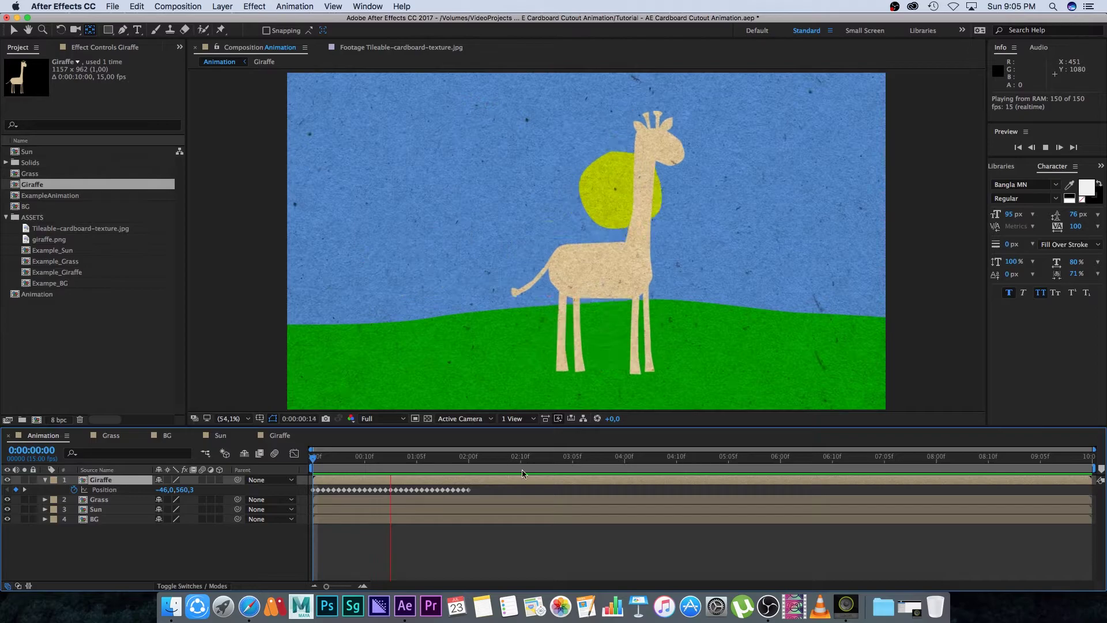
# Step: Stretch the Giraffe layer's Position keyframes so the last one falls at 0:00:06:00, and preview the slower hopping
pyautogui.moveTo(499, 456); pyautogui.dragTo(323, 465)
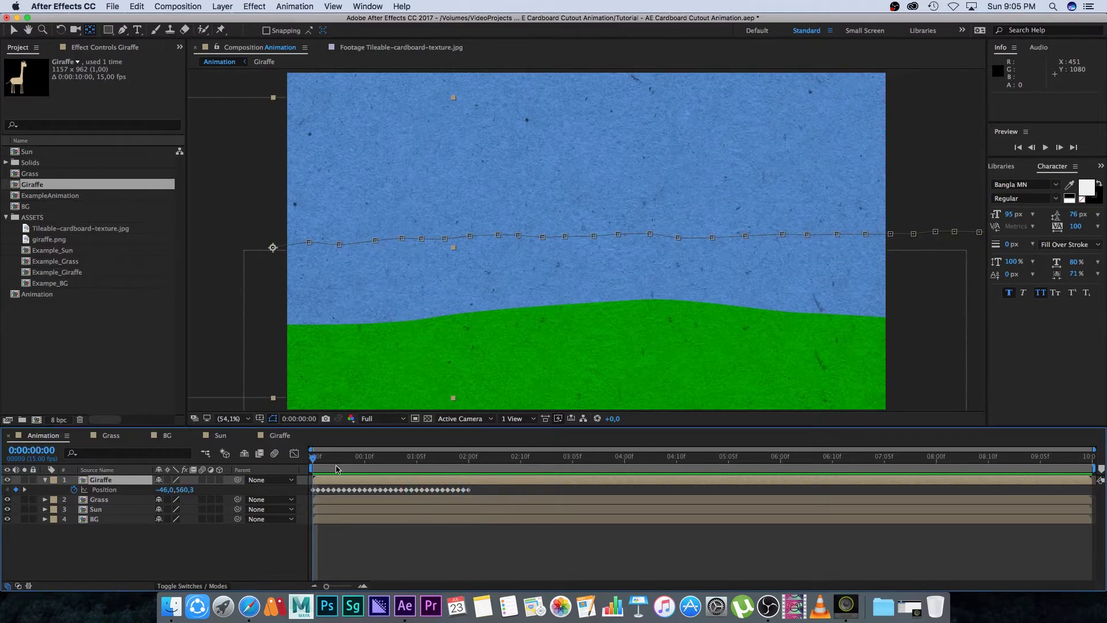
pyautogui.moveTo(433, 462); pyautogui.dragTo(339, 461)
pyautogui.moveTo(483, 491); pyautogui.dragTo(314, 492)
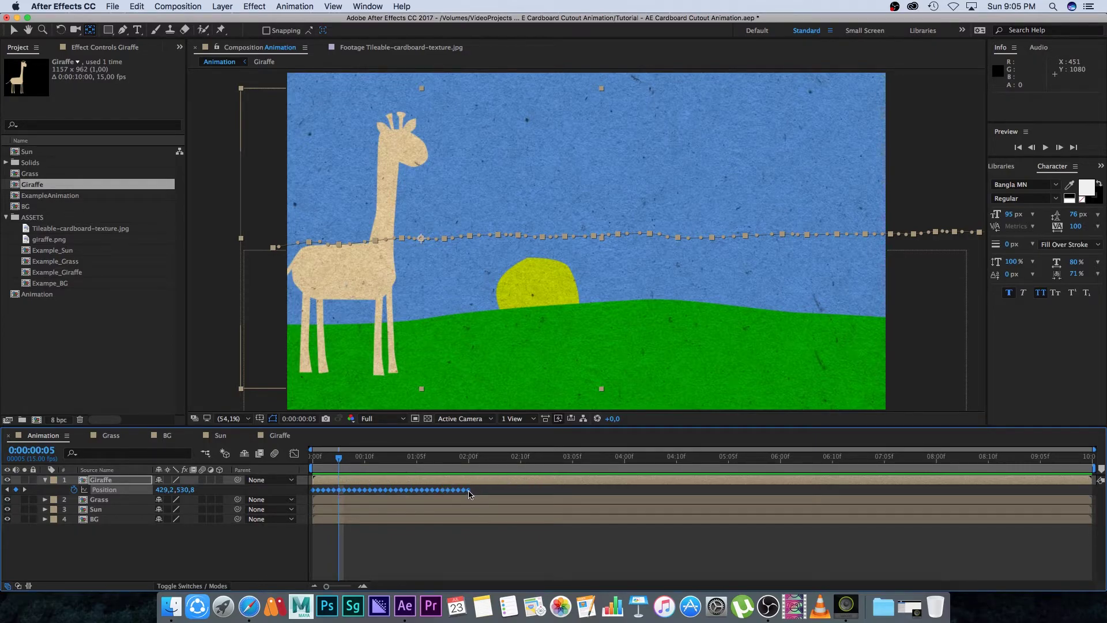
pyautogui.moveTo(472, 491); pyautogui.dragTo(718, 490)
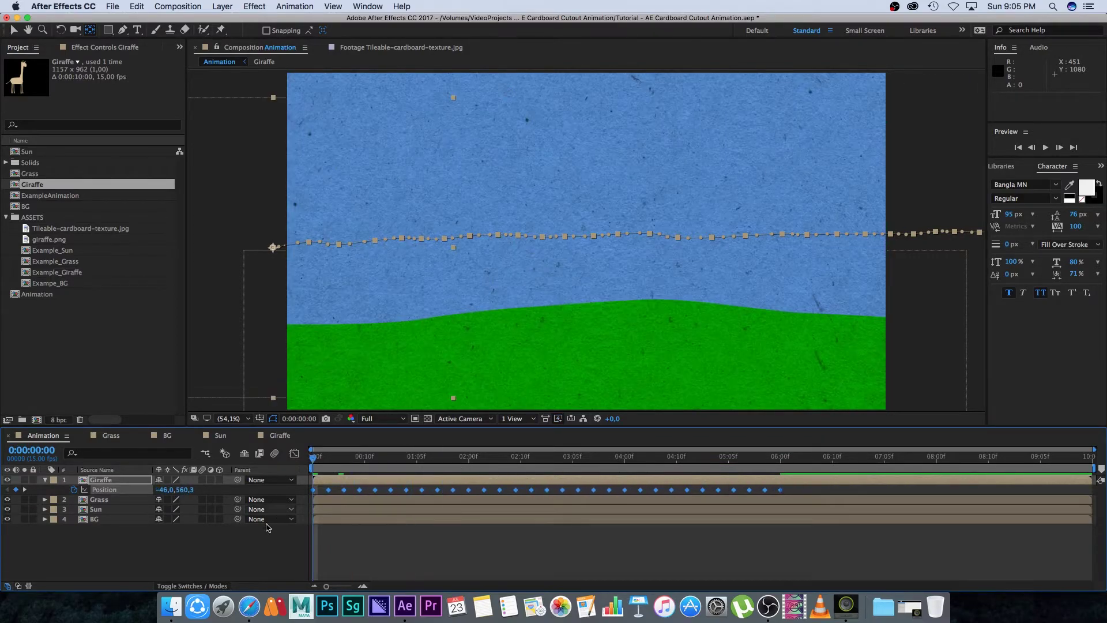
pyautogui.press('space')
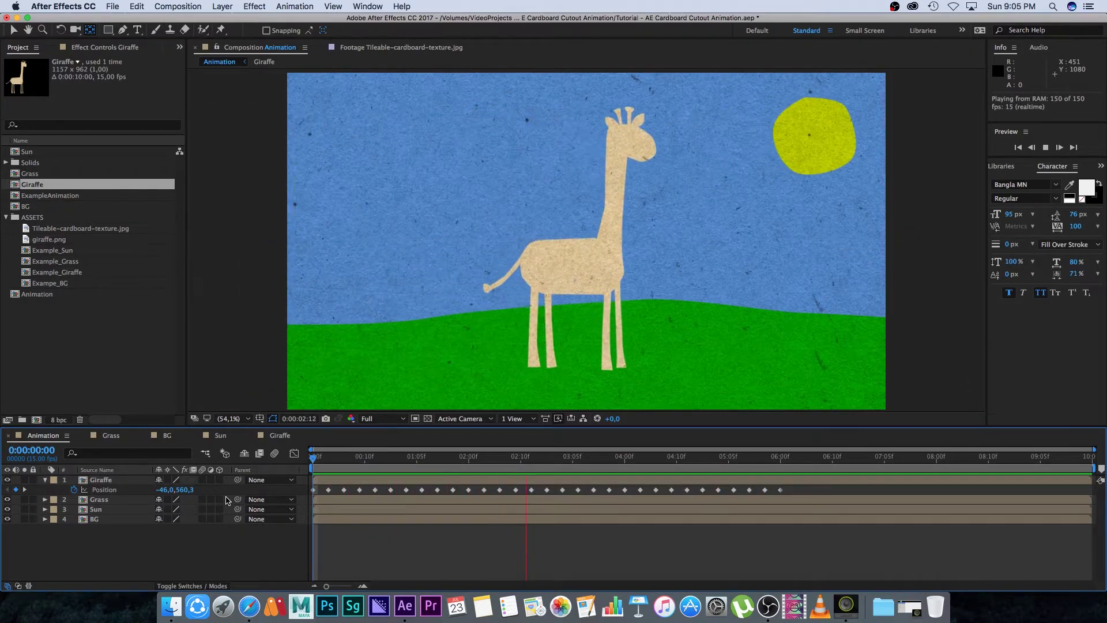
# Step: Open the Giraffe composition at 0:00:02:00 and set a first Rotation keyframe of 0° on the Neck layer
pyautogui.click(591, 460)
pyautogui.moveTo(591, 460); pyautogui.dragTo(468, 464)
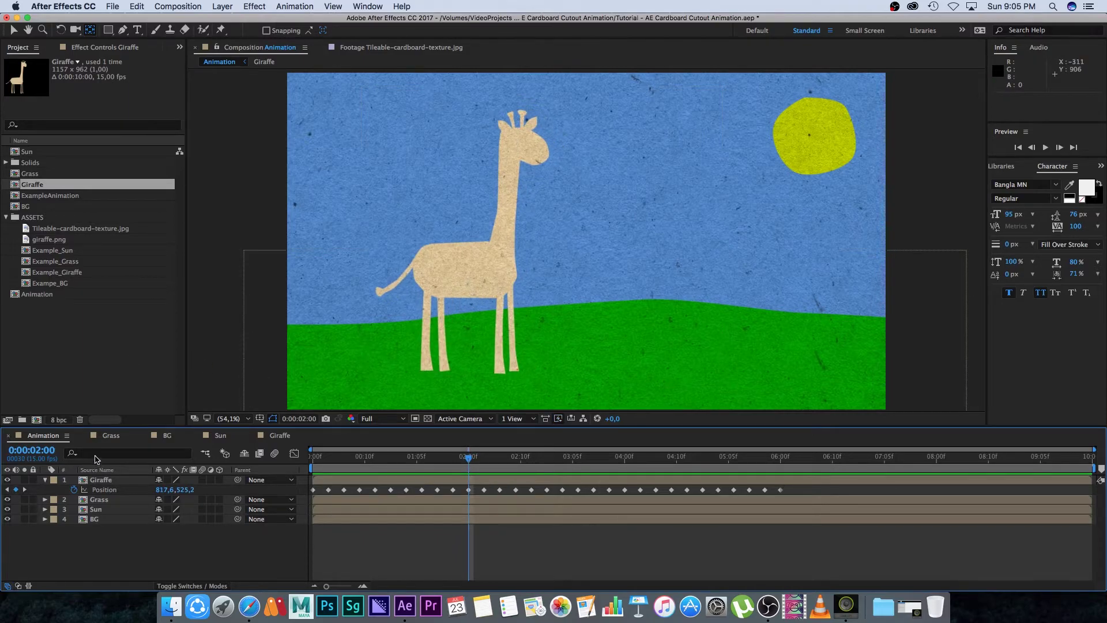
pyautogui.click(95, 481)
pyautogui.doubleClick(83, 483)
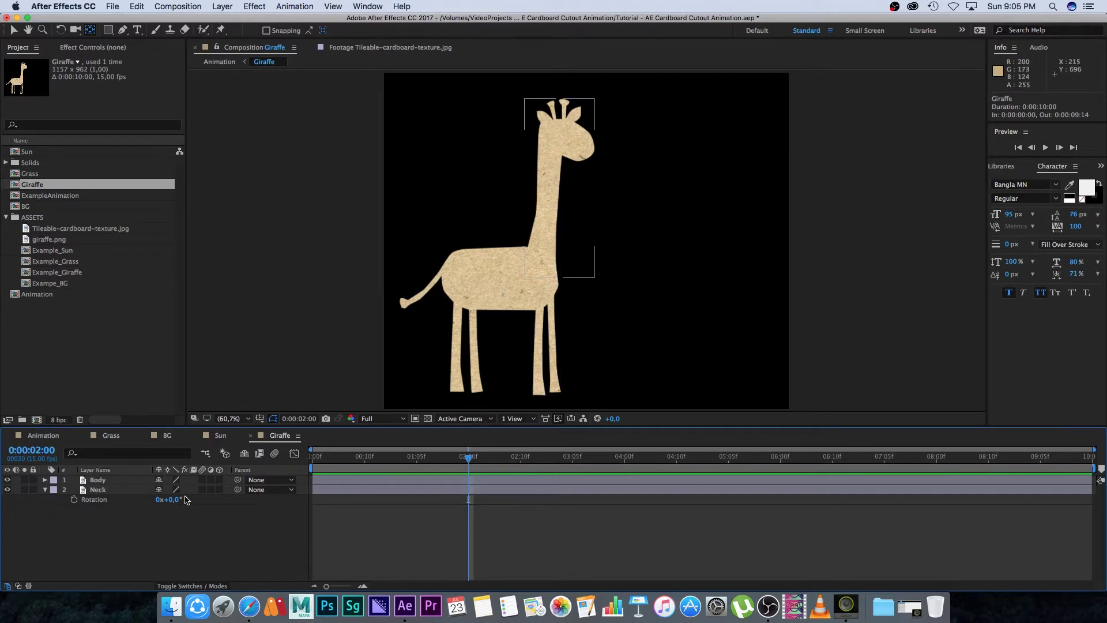
pyautogui.click(98, 490)
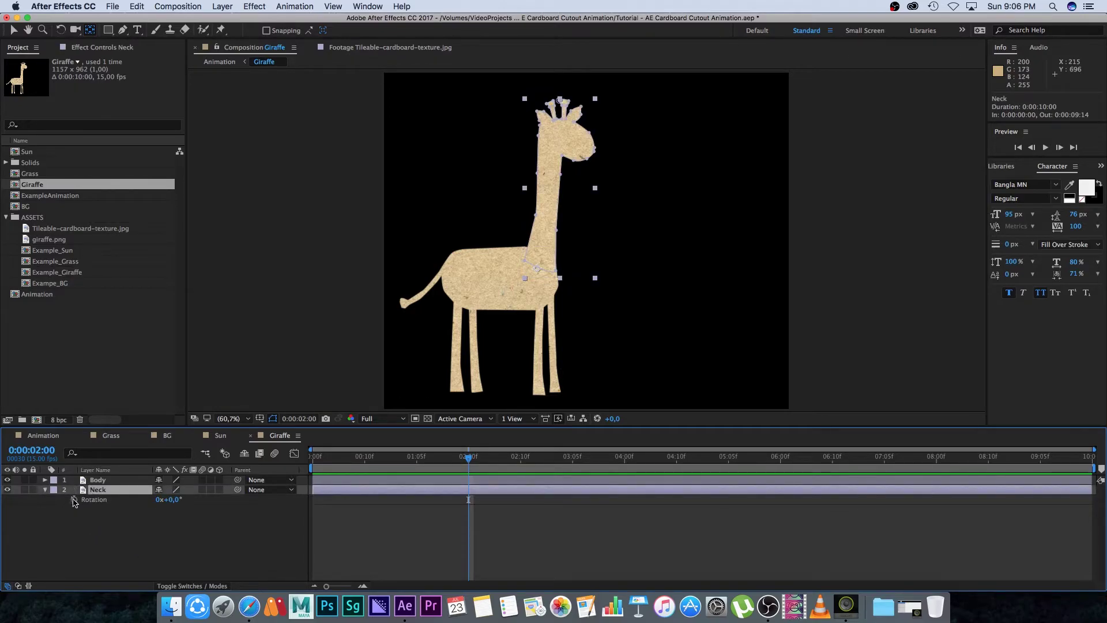
pyautogui.click(74, 500)
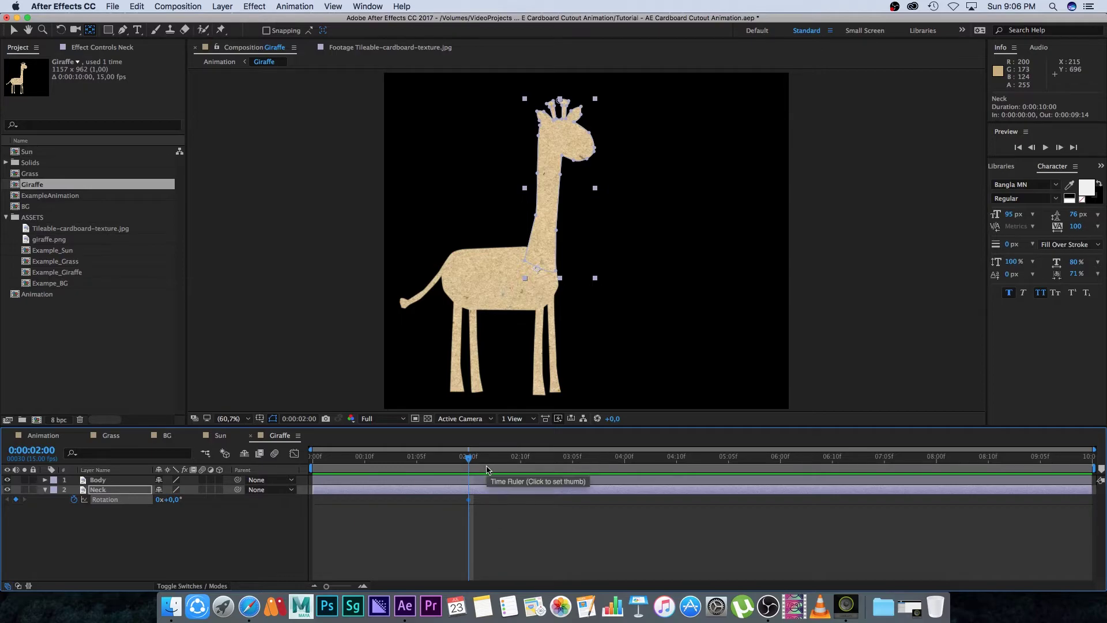
# Step: Keyframe the Neck layer's Rotation to 120° at 0:00:02:08 and back to 0° at 0:00:03:01
pyautogui.press('pagedown')
pyautogui.press('pagedown')
pyautogui.press('pagedown')
pyautogui.press('pagedown')
pyautogui.press('pagedown')
pyautogui.press('pagedown')
pyautogui.press('pagedown')
pyautogui.press('pagedown')
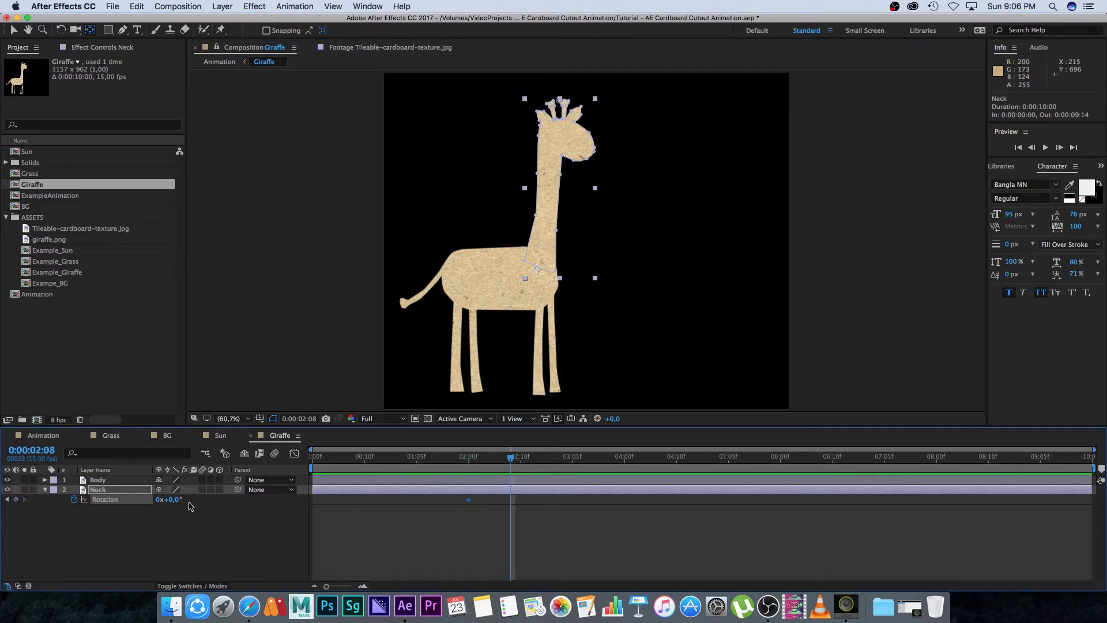
pyautogui.moveTo(171, 500); pyautogui.dragTo(243, 500)
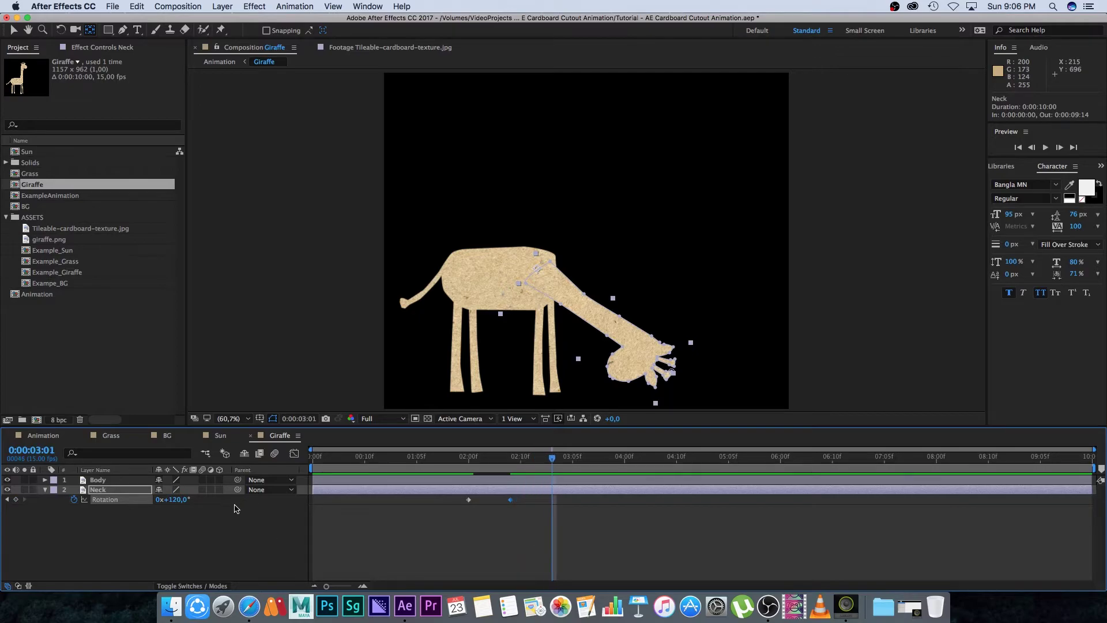
pyautogui.press('Return')
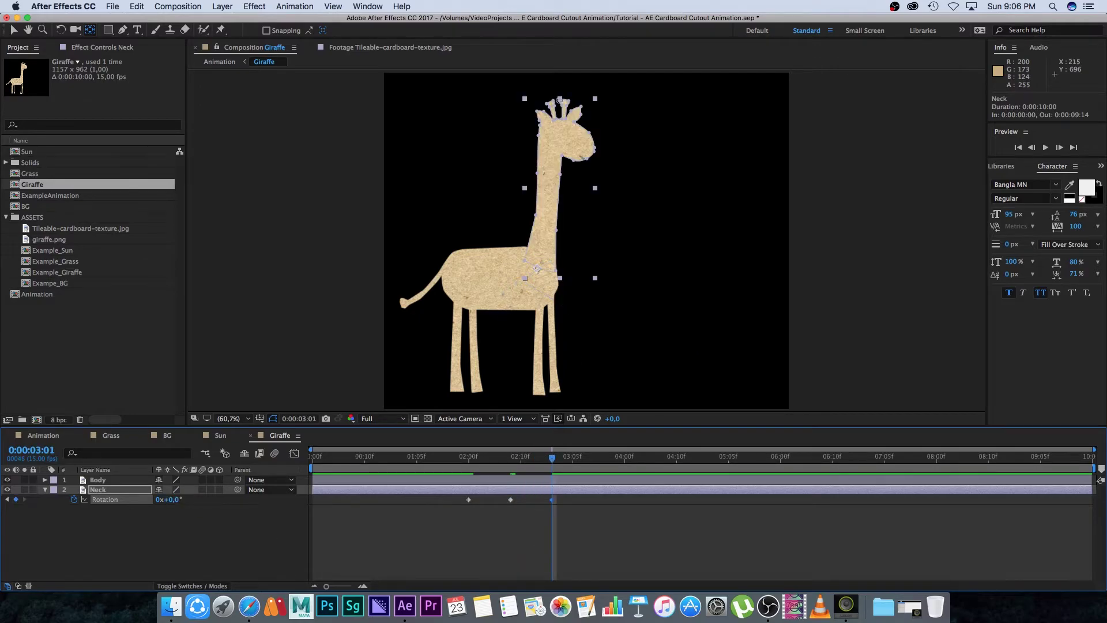
pyautogui.moveTo(549, 460); pyautogui.dragTo(455, 459)
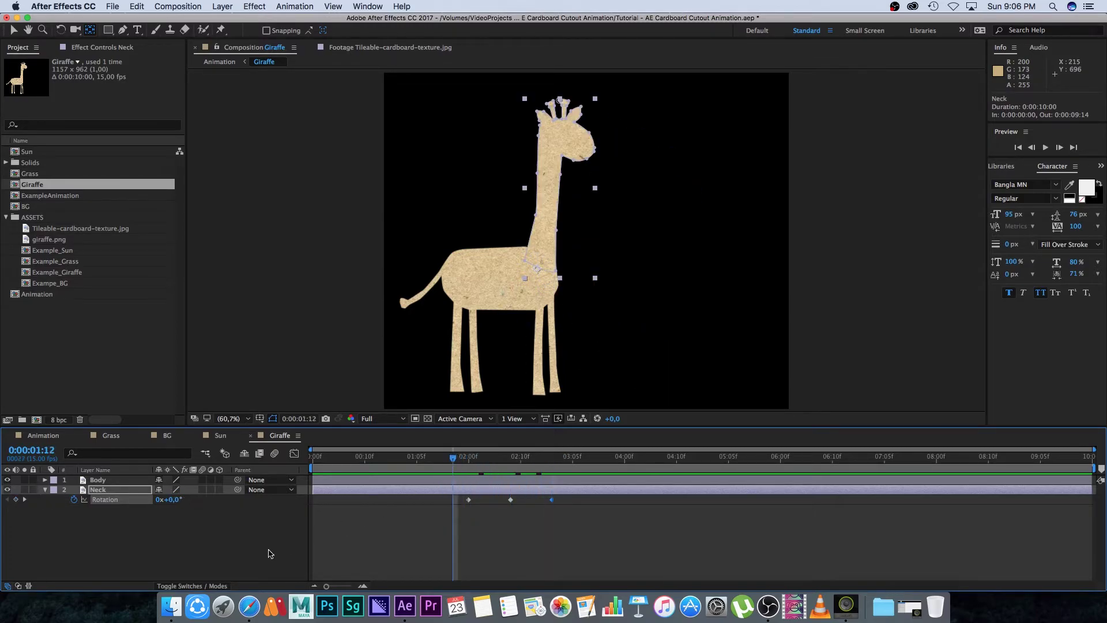
pyautogui.click(196, 558)
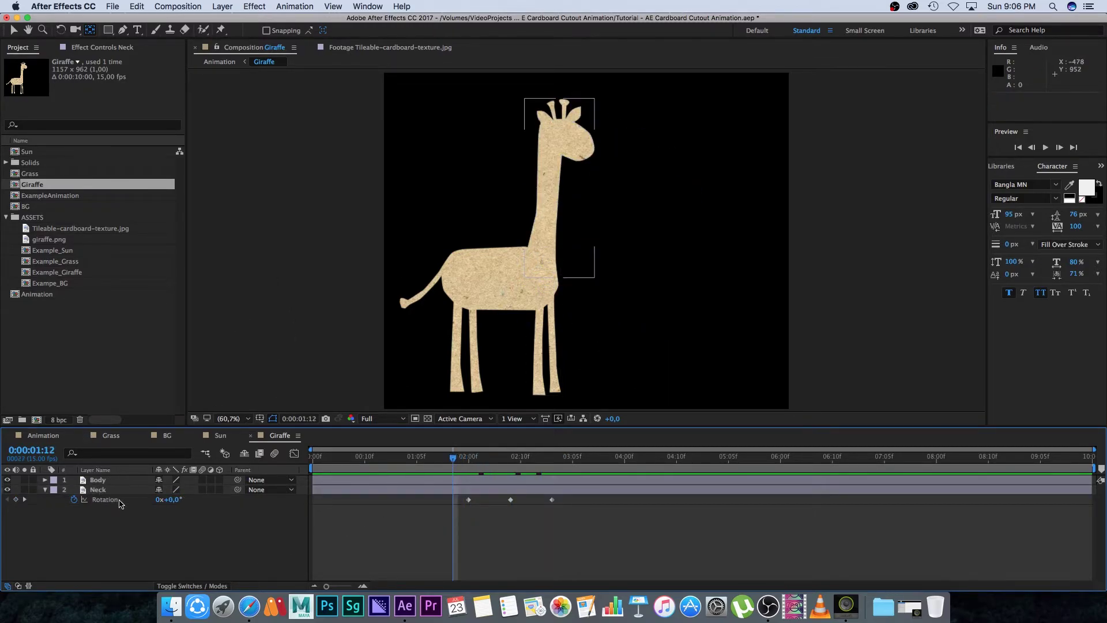
# Step: Apply the Tint effect to the Body layer and map white to a yellow-orange colour
pyautogui.press('super+Up')
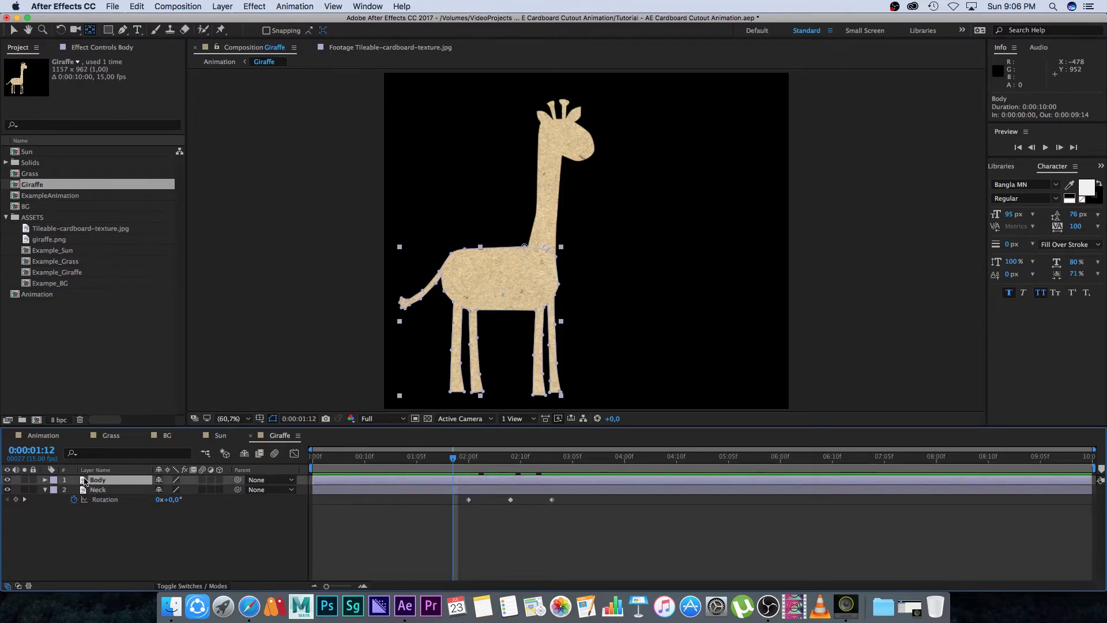
pyautogui.rightClick(86, 481)
pyautogui.moveTo(121, 311)
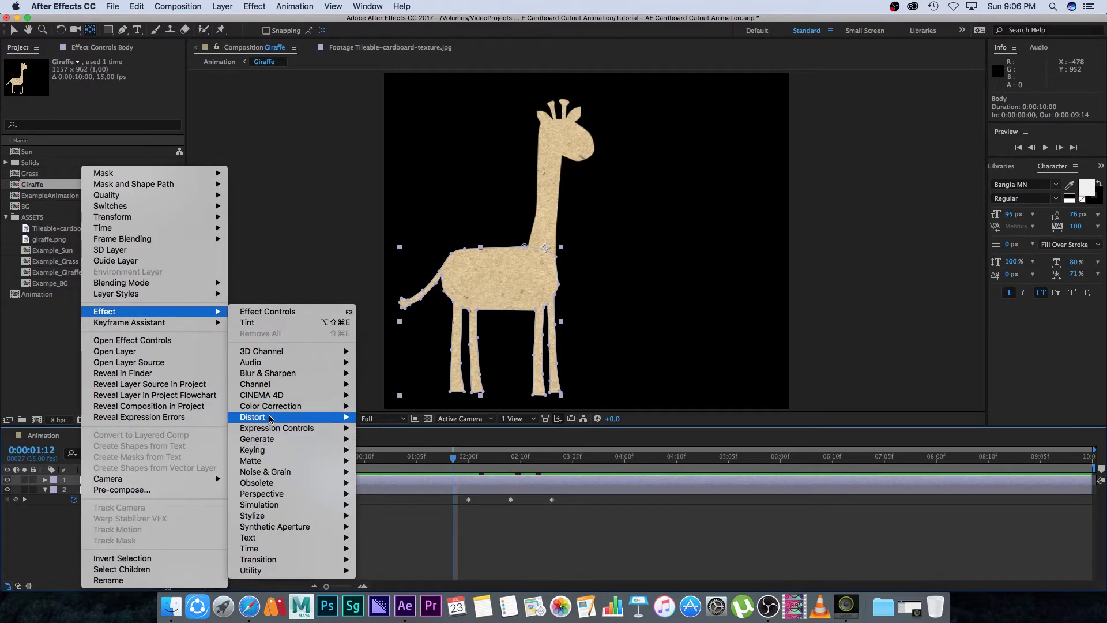
pyautogui.moveTo(270, 407)
pyautogui.click(378, 559)
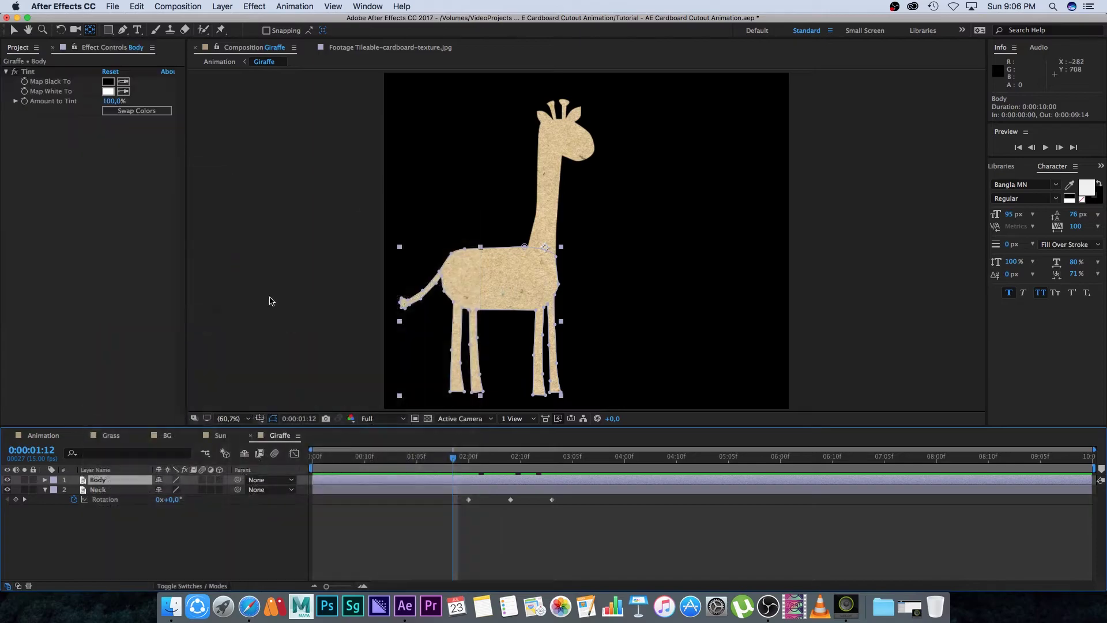
pyautogui.click(107, 92)
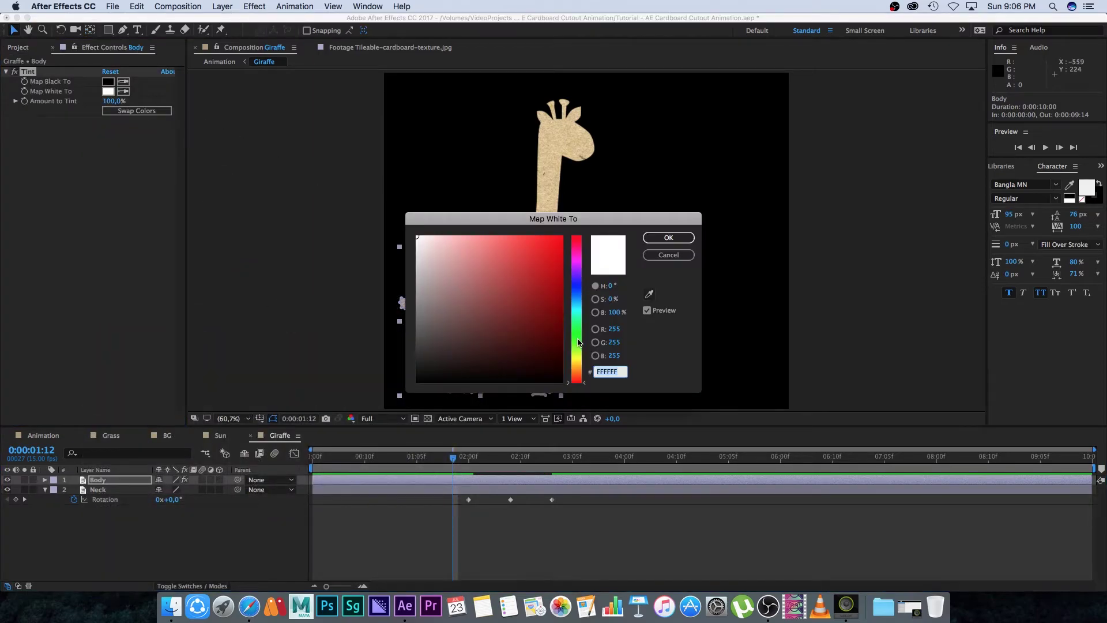
pyautogui.moveTo(579, 340); pyautogui.dragTo(579, 366)
pyautogui.click(531, 277)
pyautogui.click(669, 238)
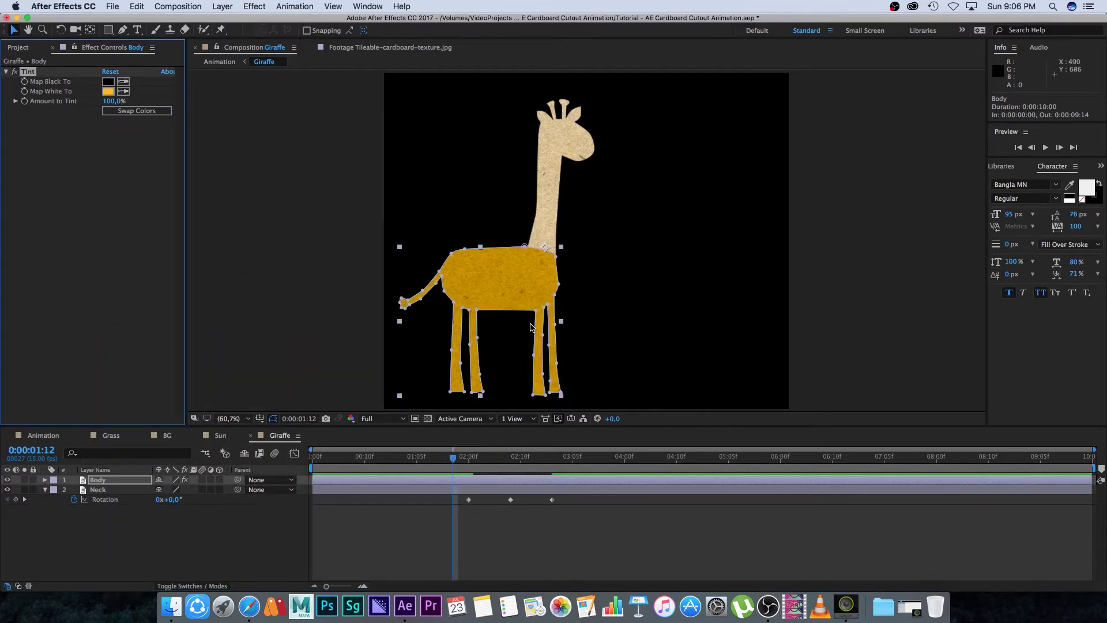
# Step: Copy the Body layer's Tint effect and paste it onto the Neck layer
pyautogui.click(118, 503)
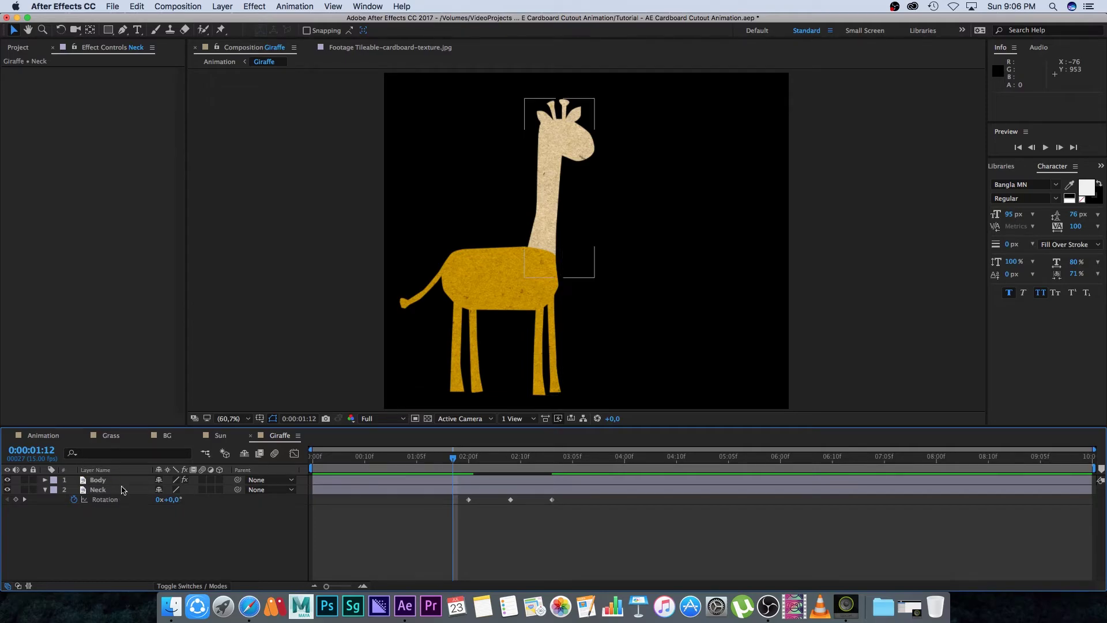
pyautogui.click(97, 483)
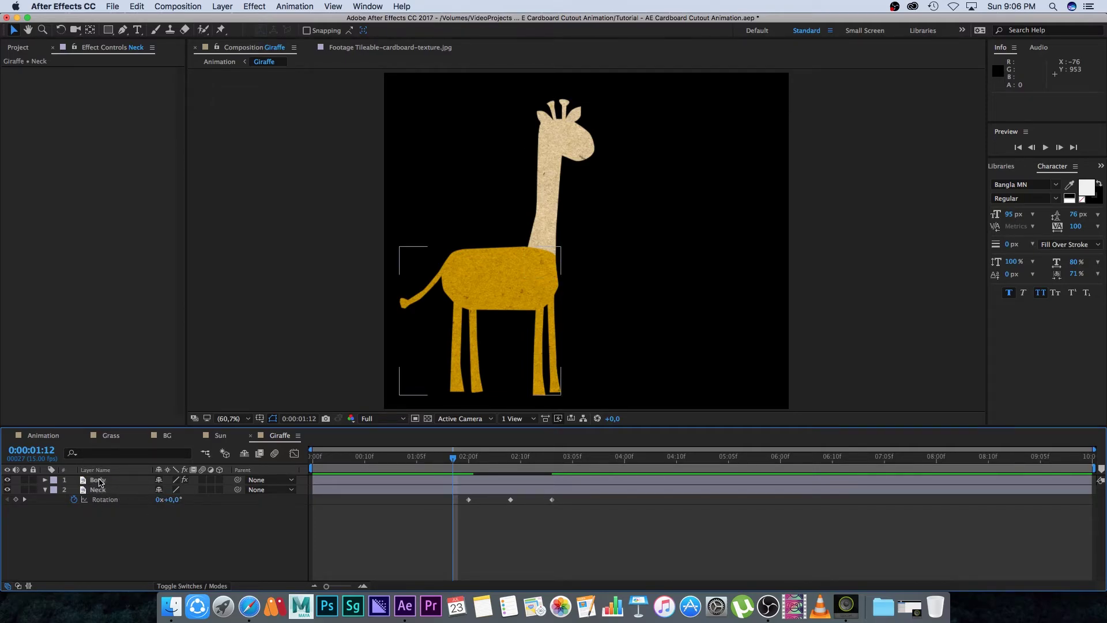
pyautogui.click(98, 480)
pyautogui.click(27, 72)
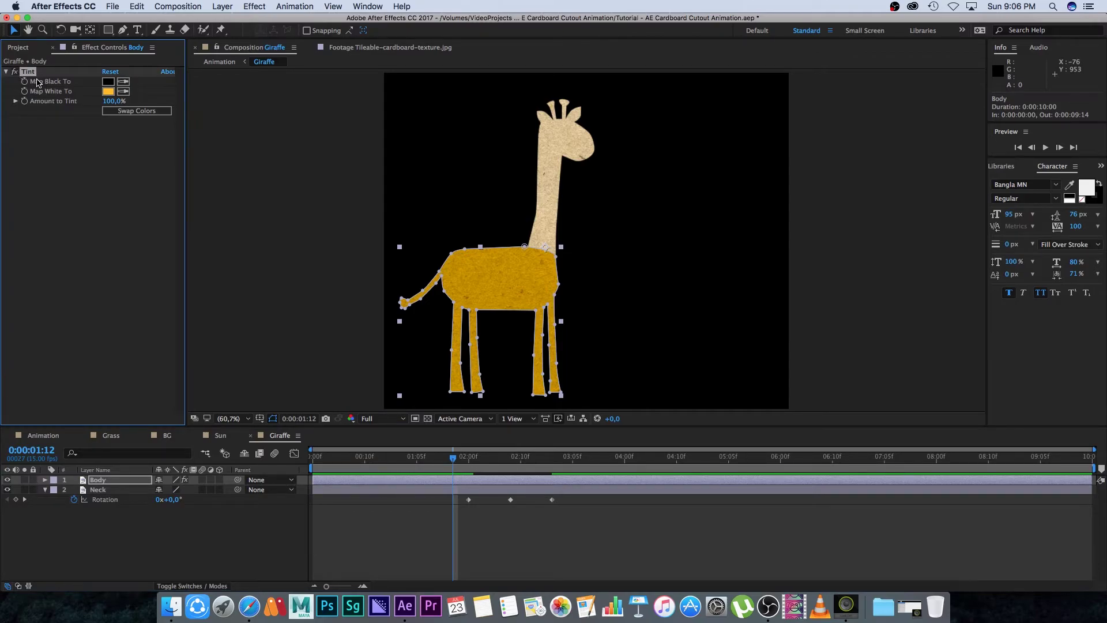
pyautogui.click(143, 7)
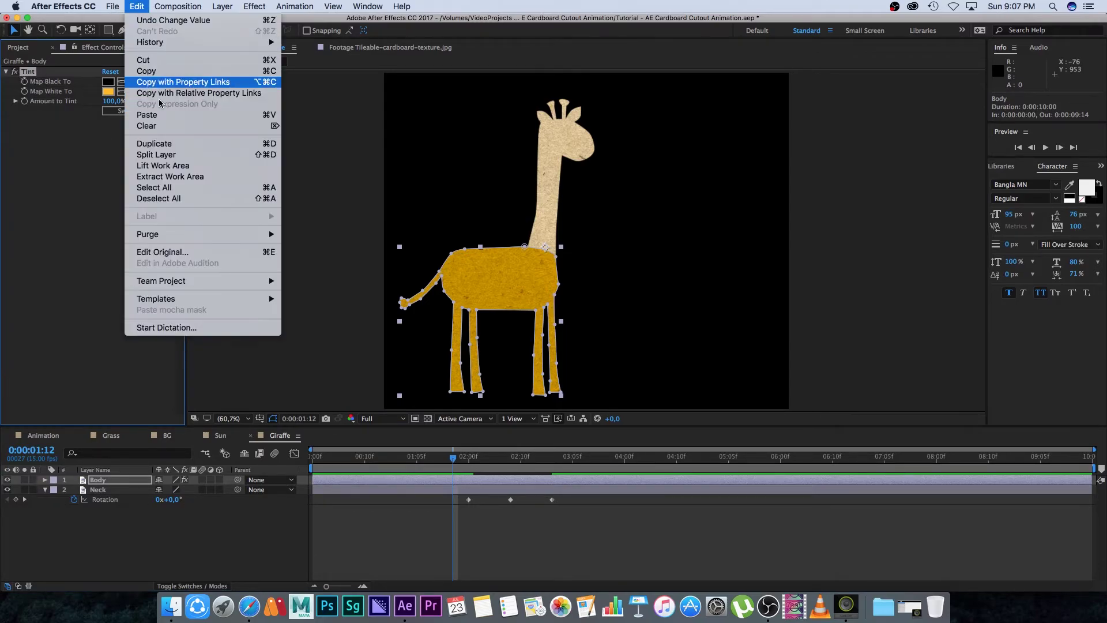
pyautogui.click(154, 72)
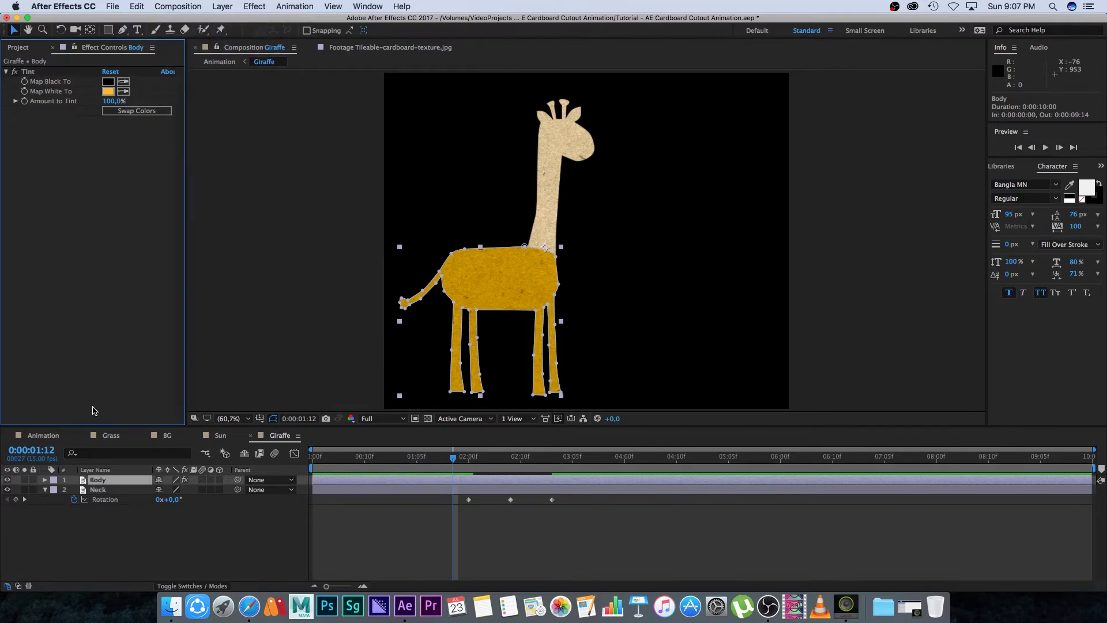
pyautogui.click(96, 490)
pyautogui.press('super+v')
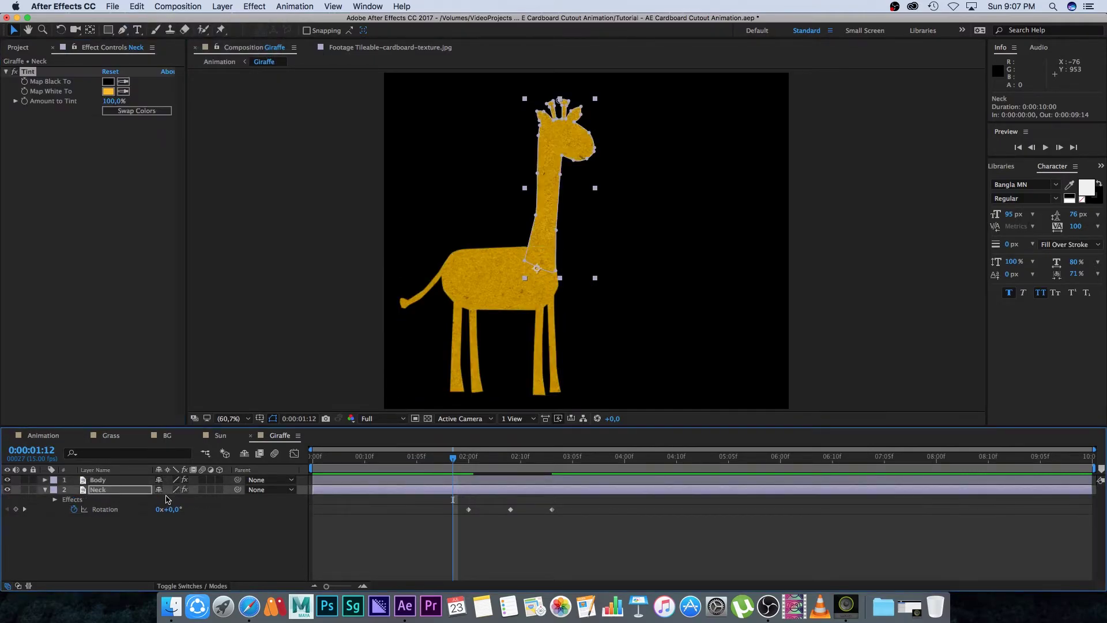
pyautogui.click(142, 10)
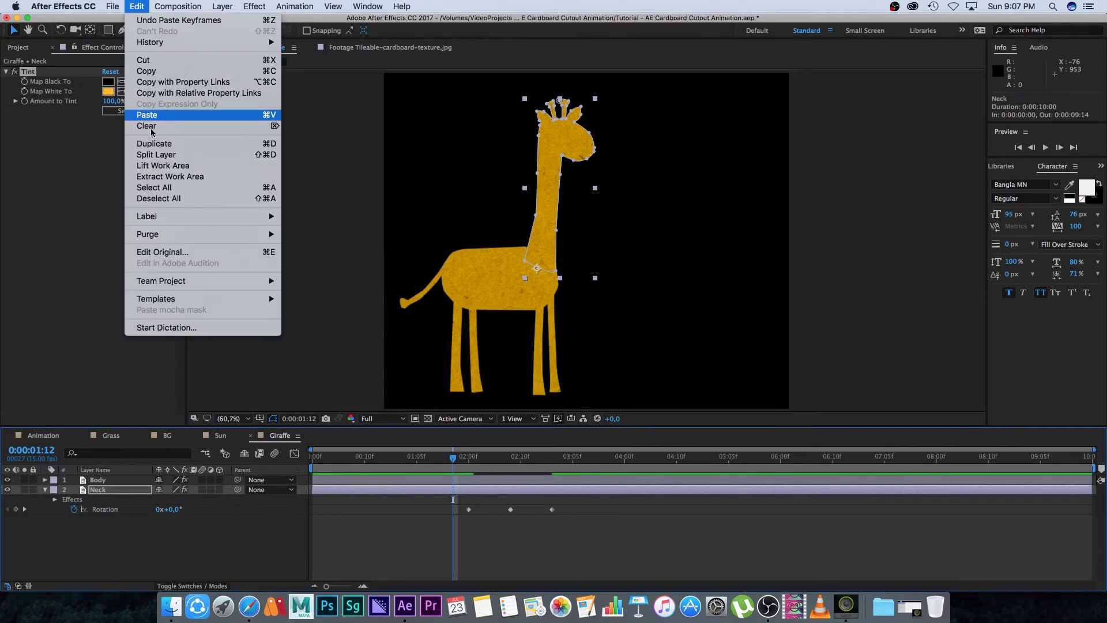
pyautogui.click(92, 219)
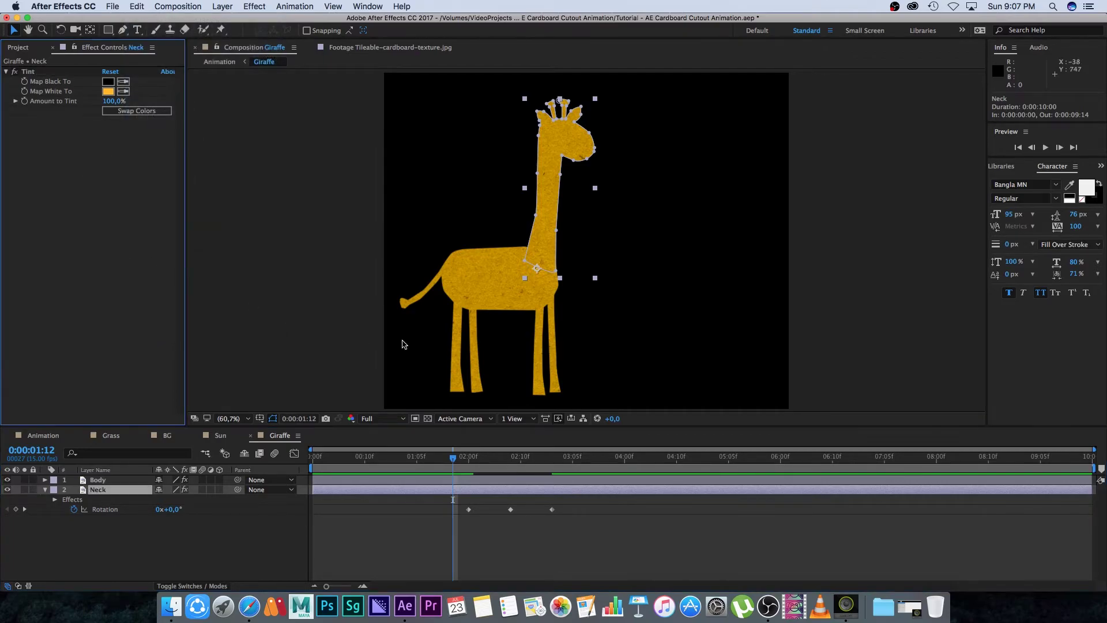
pyautogui.click(183, 545)
# Step: Return to the Animation composition and play it back to check the tinted giraffe and its neck bend
pyautogui.moveTo(455, 463); pyautogui.dragTo(557, 458)
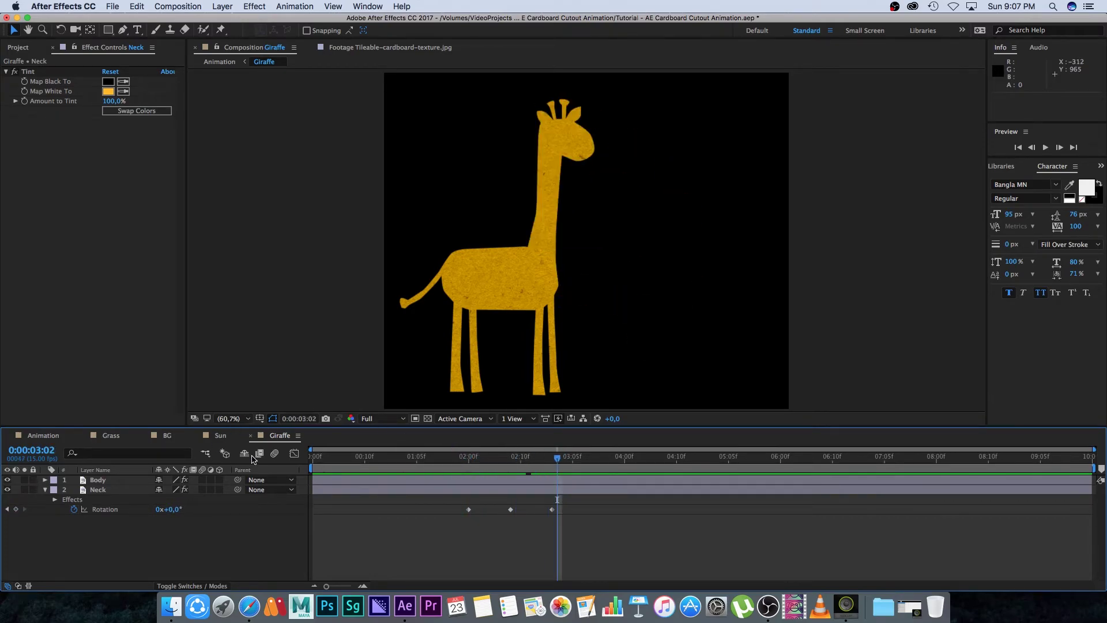
pyautogui.click(33, 436)
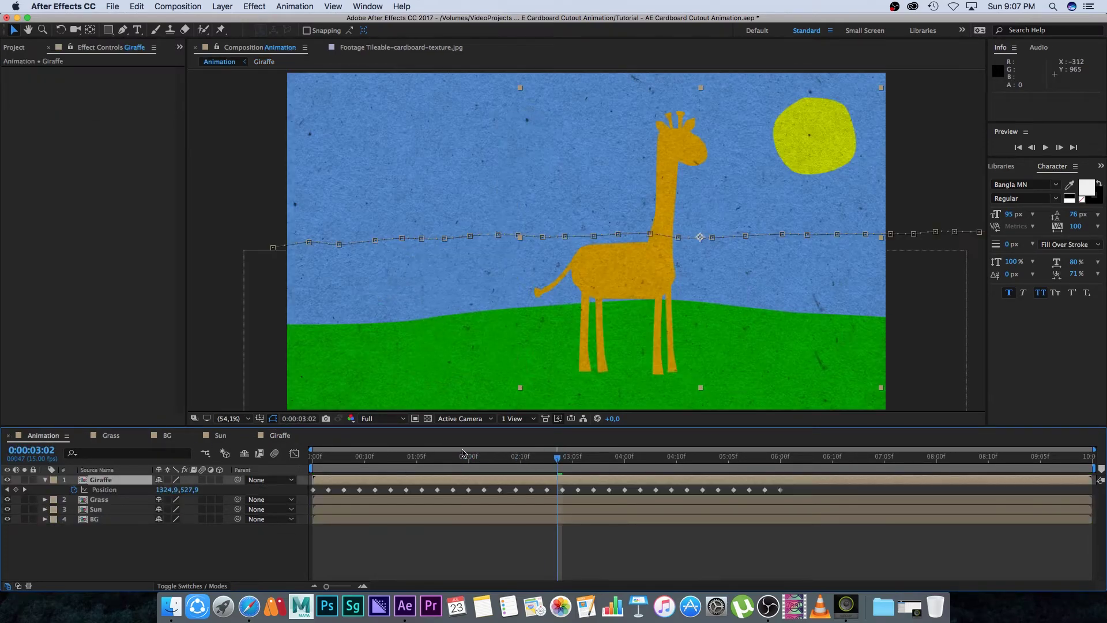
pyautogui.press('space')
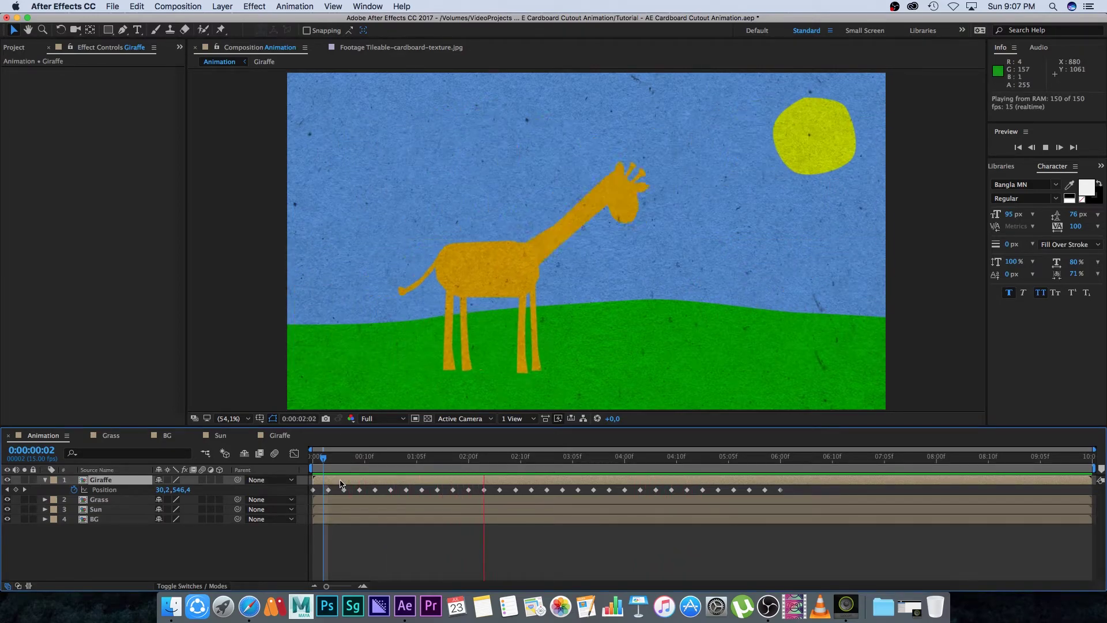
pyautogui.press('space')
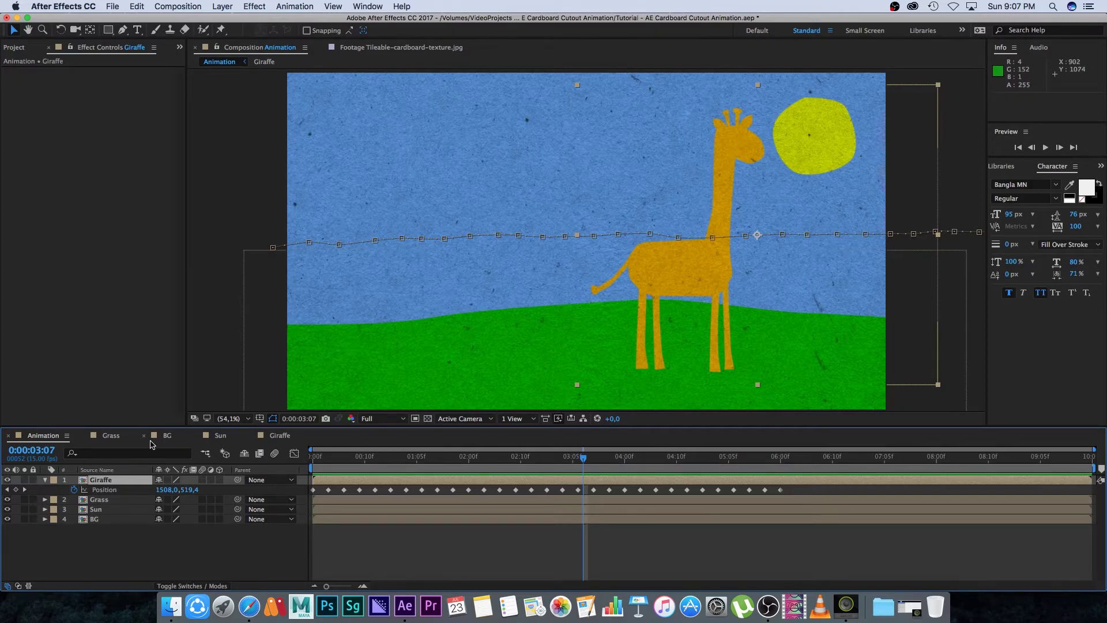
# Step: Add Tileable-cardboard-texture.jpg above the Body layer in the Giraffe composition and mask it with the Pen tool to a small patch on the lower neck
pyautogui.doubleClick(84, 482)
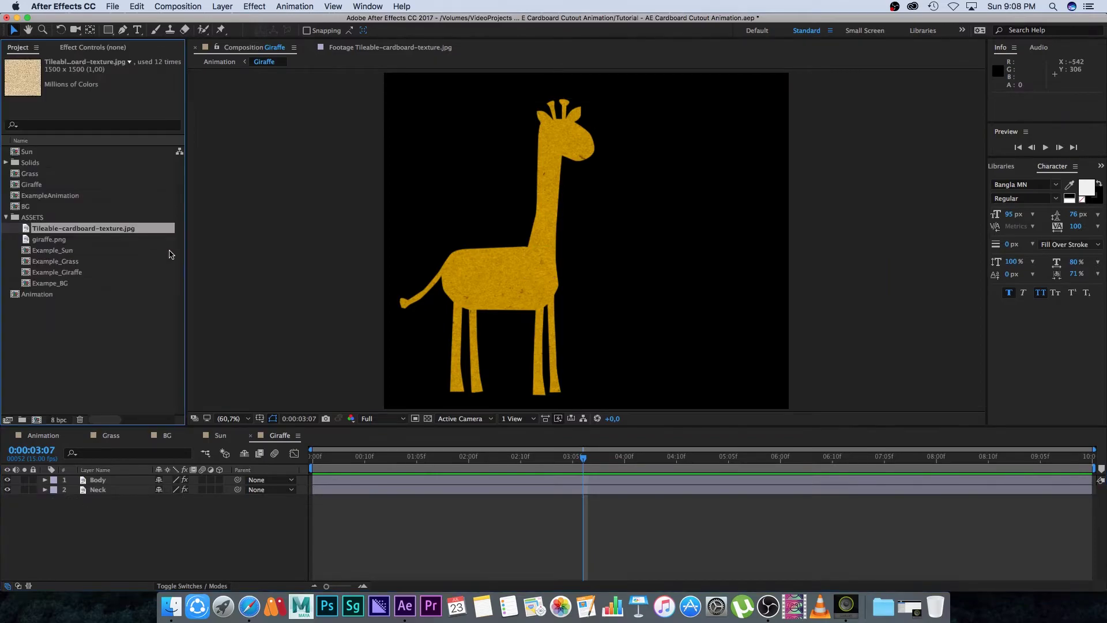
pyautogui.moveTo(27, 231); pyautogui.dragTo(142, 478)
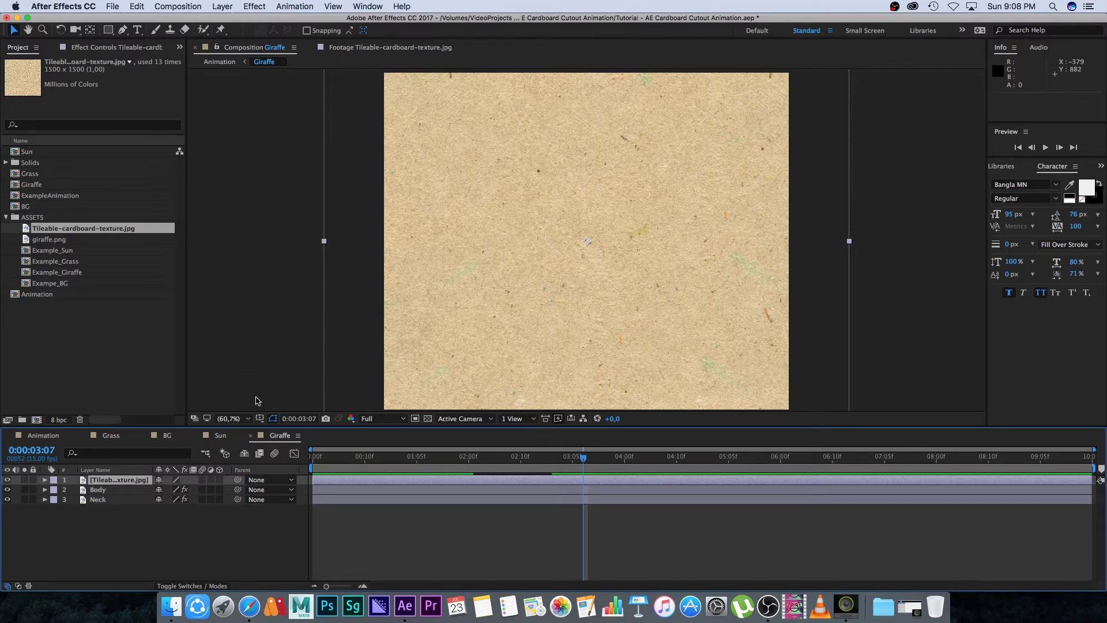
pyautogui.click(231, 419)
pyautogui.click(236, 525)
pyautogui.press('g')
pyautogui.click(479, 208)
pyautogui.click(499, 213)
pyautogui.click(482, 220)
pyautogui.click(479, 210)
pyautogui.click(483, 224)
pyautogui.moveTo(482, 224); pyautogui.dragTo(500, 208)
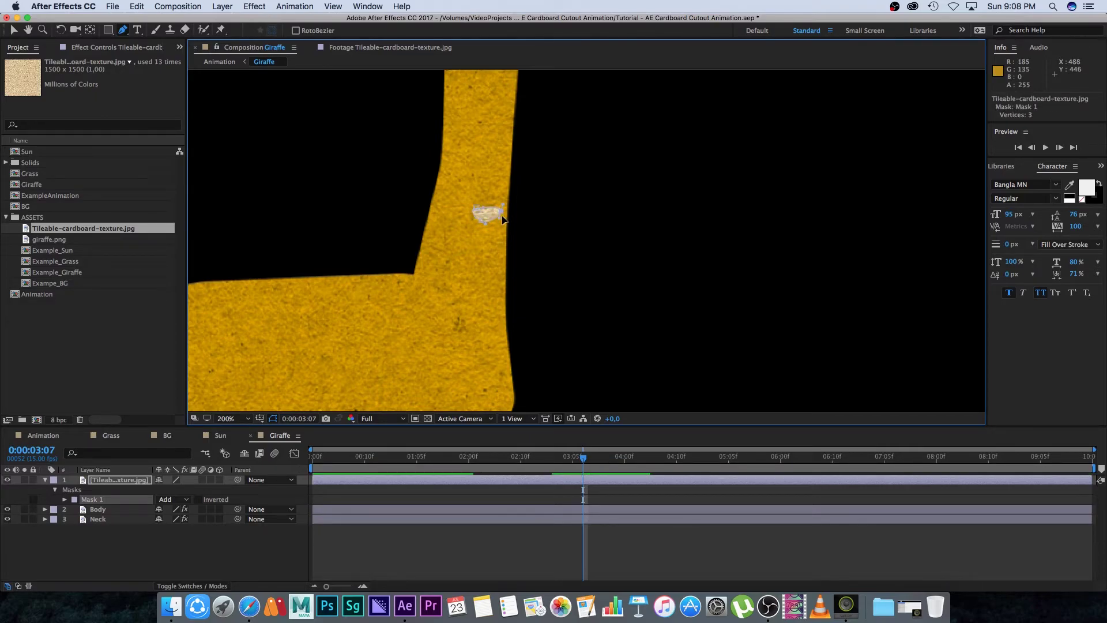
# Step: Apply the Tint effect to the masked cardboard texture layer and map white to dark grey 2B2B2B
pyautogui.click(124, 578)
pyautogui.rightClick(101, 485)
pyautogui.moveTo(148, 312)
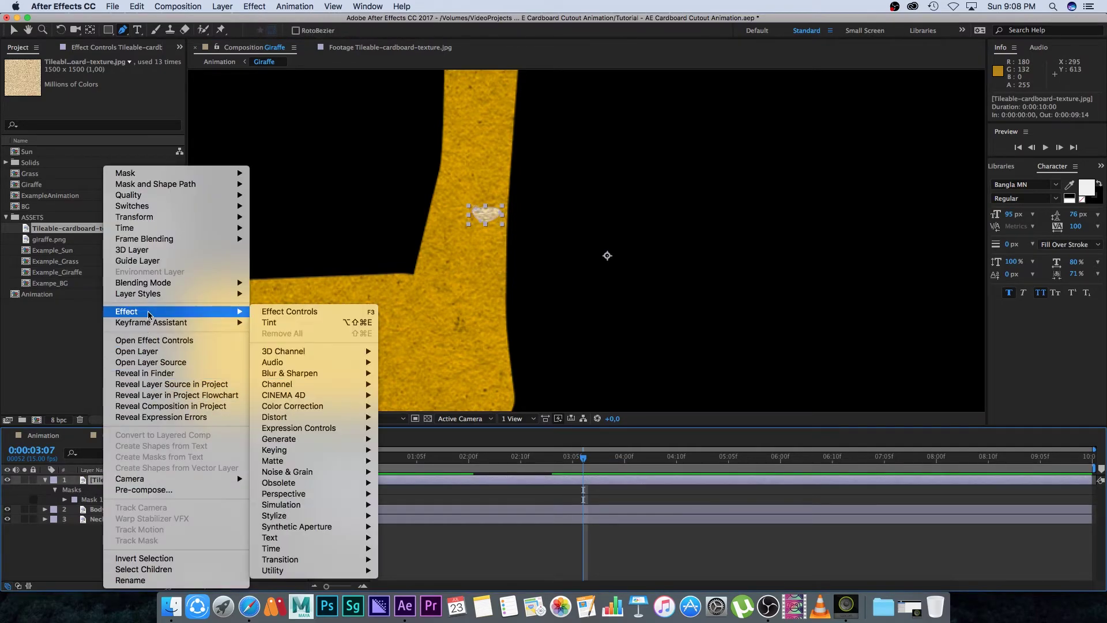
pyautogui.moveTo(292, 406)
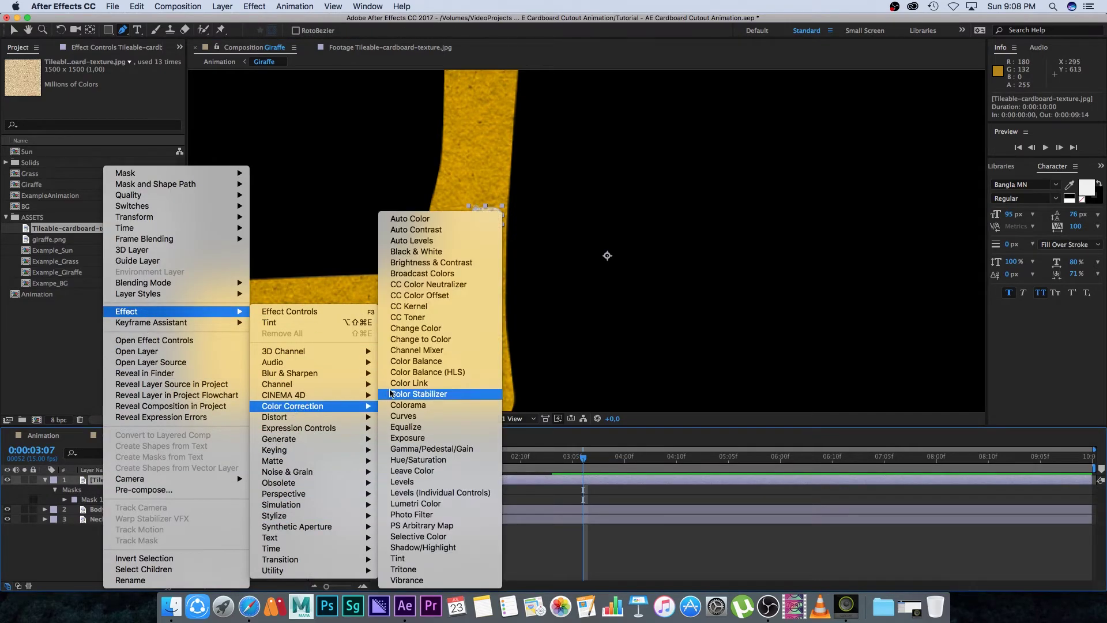
pyautogui.click(398, 558)
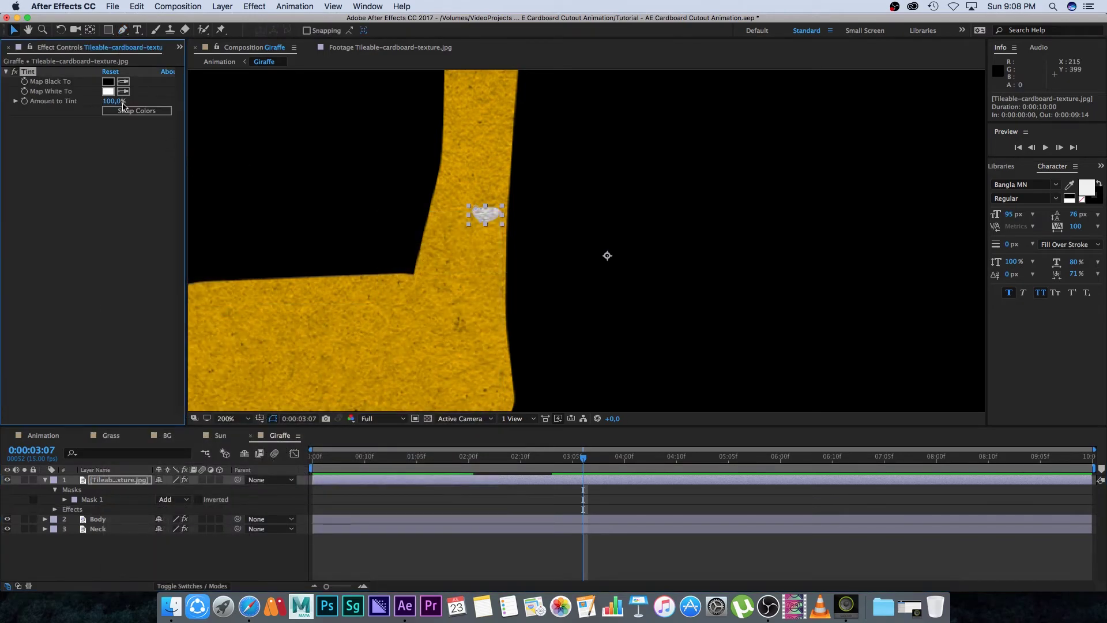
pyautogui.click(108, 91)
pyautogui.write('2B2B2B')
pyautogui.moveTo(548, 219); pyautogui.dragTo(523, 267)
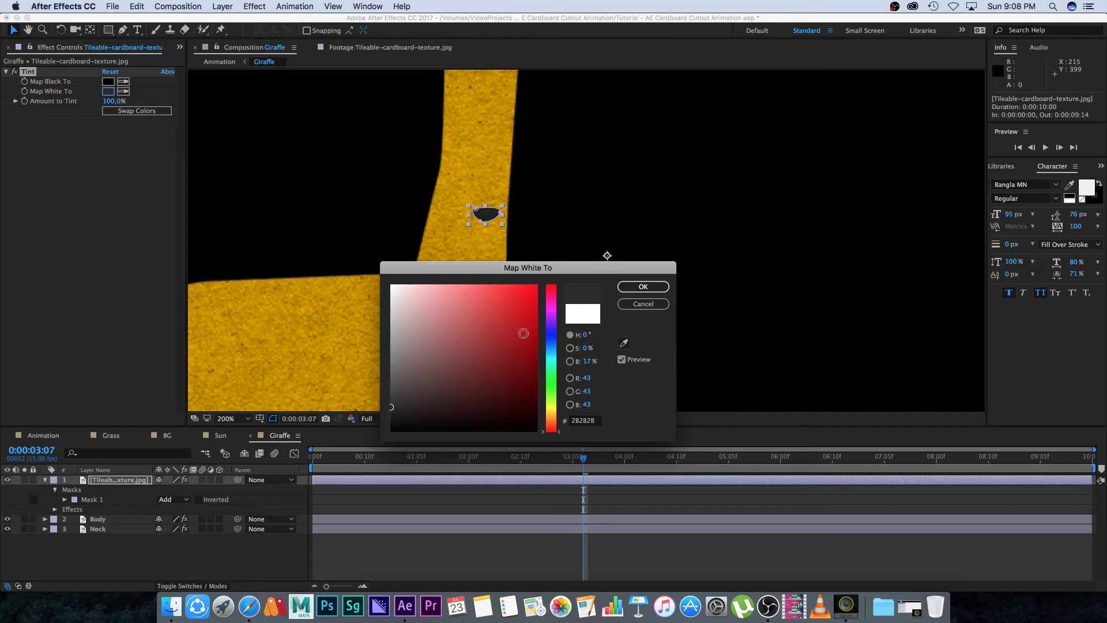
pyautogui.click(643, 286)
pyautogui.hotkey('shift', '/')
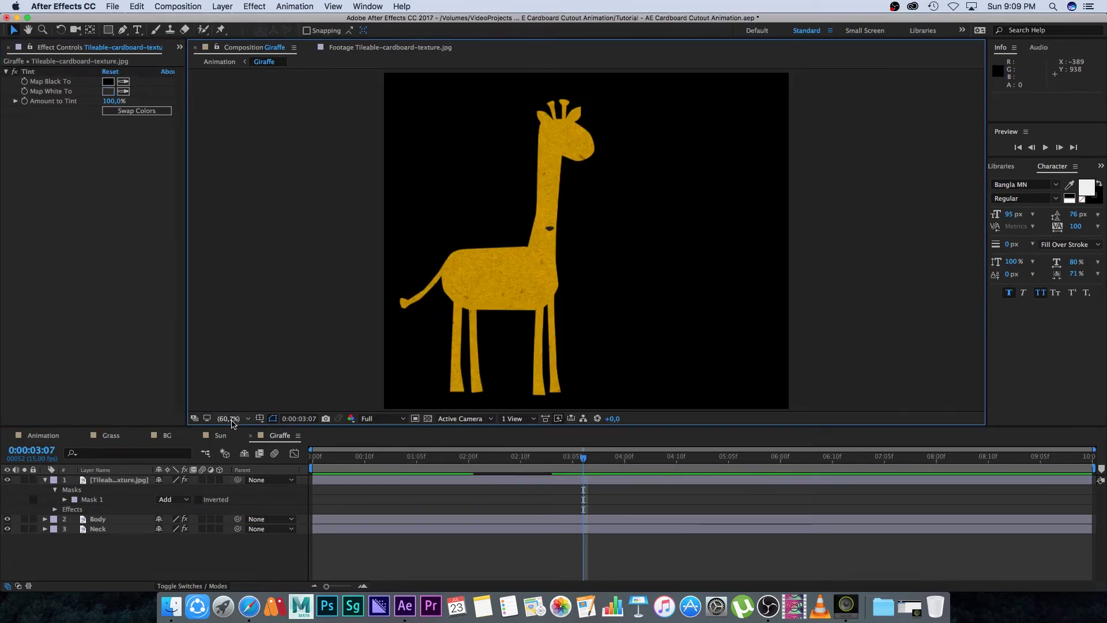
# Step: Rename the masked cardboard texture layer as Eye
pyautogui.click(99, 481)
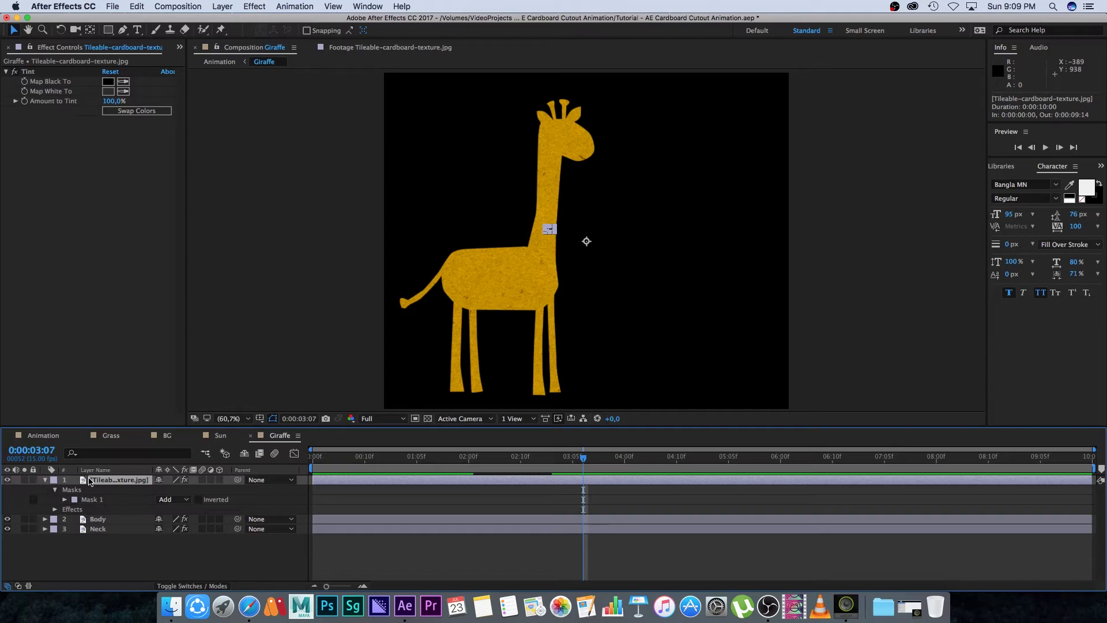
pyautogui.press('Return')
pyautogui.write('E')
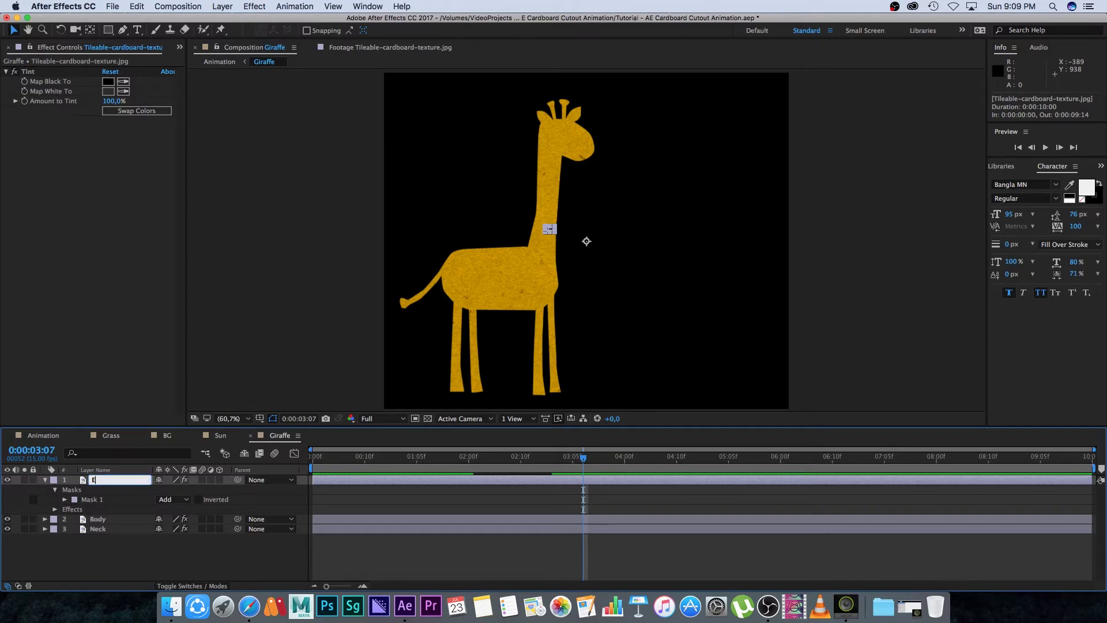
pyautogui.press('Return')
pyautogui.click(237, 561)
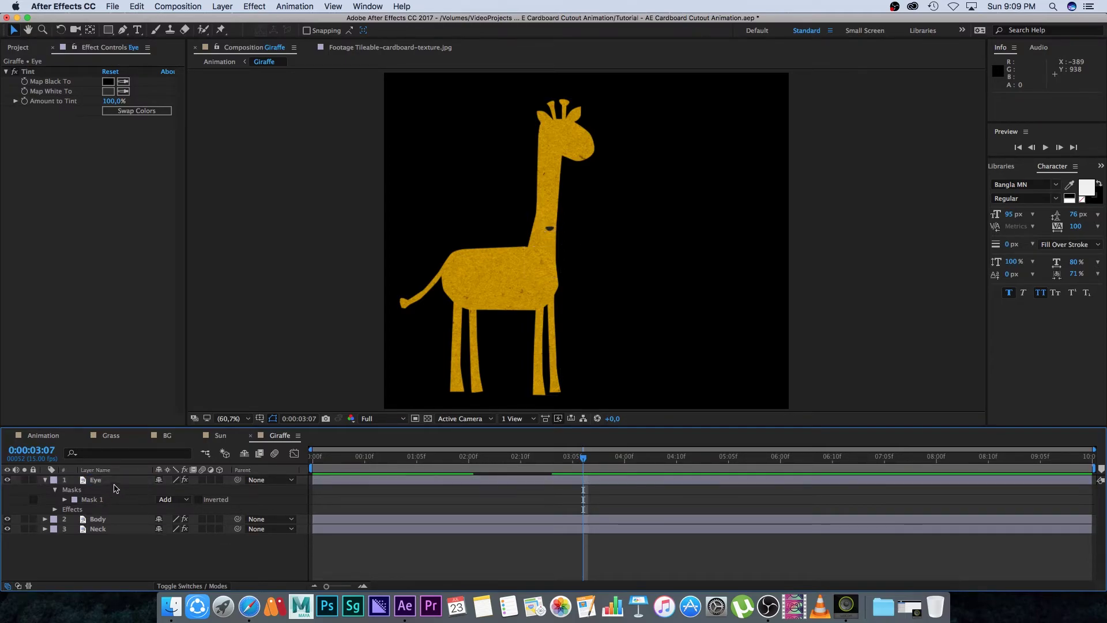
# Step: Nudge the Eye layer up and across from the lower neck onto the giraffe's head, to position 624.5, 201
pyautogui.click(97, 480)
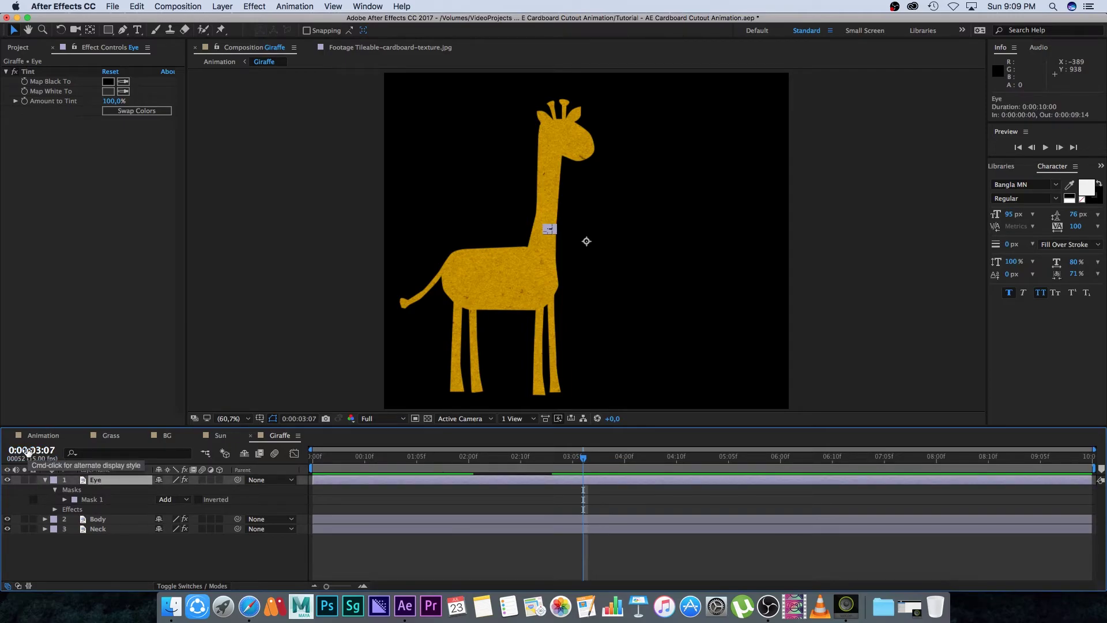
pyautogui.hotkey('shift', 'Up')
pyautogui.hotkey('shift', 'Up')
pyautogui.hotkey('shift', 'Up')
pyautogui.hotkey('shift', 'Up')
pyautogui.hotkey('shift', 'Up')
pyautogui.hotkey('shift', 'Up')
pyautogui.hotkey('shift', 'Up')
pyautogui.hotkey('shift', 'Up')
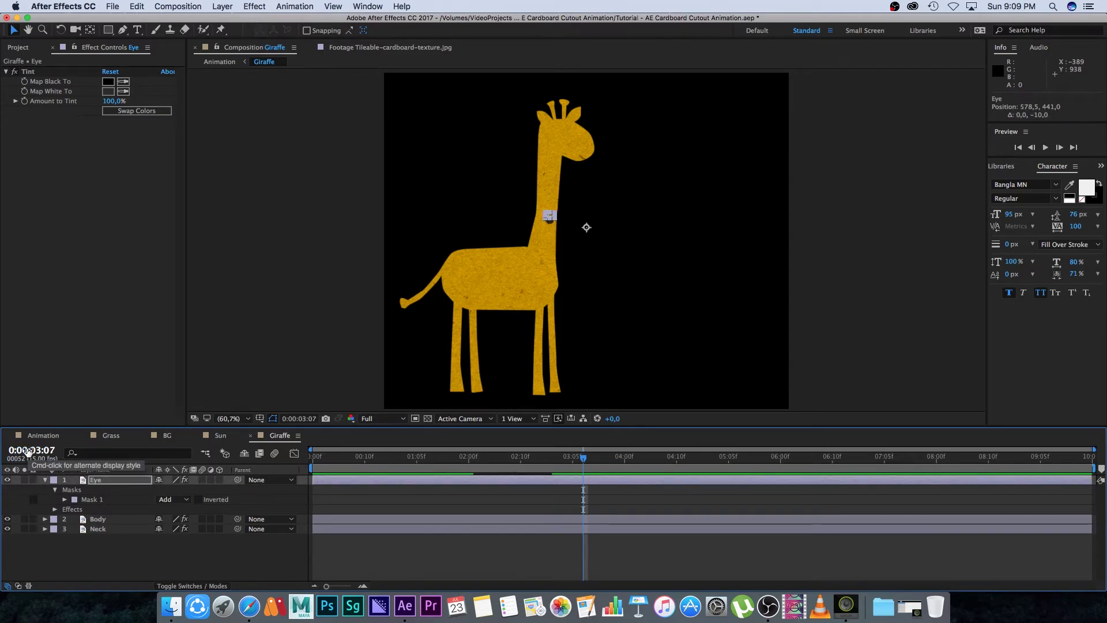
pyautogui.hotkey('shift', 'Up')
pyautogui.hotkey('shift', 'Up')
pyautogui.hotkey('shift', 'Up')
pyautogui.hotkey('shift', 'Up')
pyautogui.hotkey('shift', 'Up')
pyautogui.hotkey('shift', 'Up')
pyautogui.hotkey('shift', 'Up')
pyautogui.hotkey('shift', 'Up')
pyautogui.hotkey('shift', 'Up')
pyautogui.hotkey('shift', 'Up')
pyautogui.hotkey('shift', 'Up')
pyautogui.hotkey('shift', 'Up')
pyautogui.hotkey('shift', 'Up')
pyautogui.hotkey('shift', 'Up')
pyautogui.hotkey('shift', 'Up')
pyautogui.hotkey('shift', 'Up')
pyautogui.hotkey('shift', 'Right')
pyautogui.hotkey('shift', 'Right')
pyautogui.hotkey('shift', 'Right')
pyautogui.hotkey('shift', 'Right')
pyautogui.hotkey('shift', 'Up')
pyautogui.hotkey('shift', 'Up')
pyautogui.hotkey('shift', 'Up')
pyautogui.hotkey('shift', 'Up')
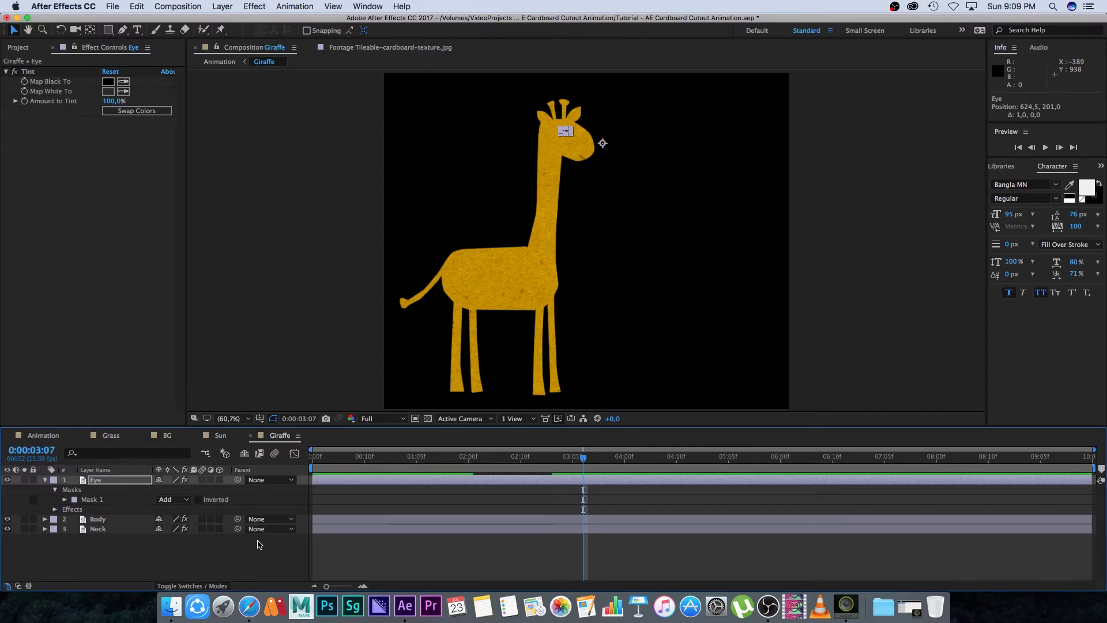
pyautogui.click(258, 567)
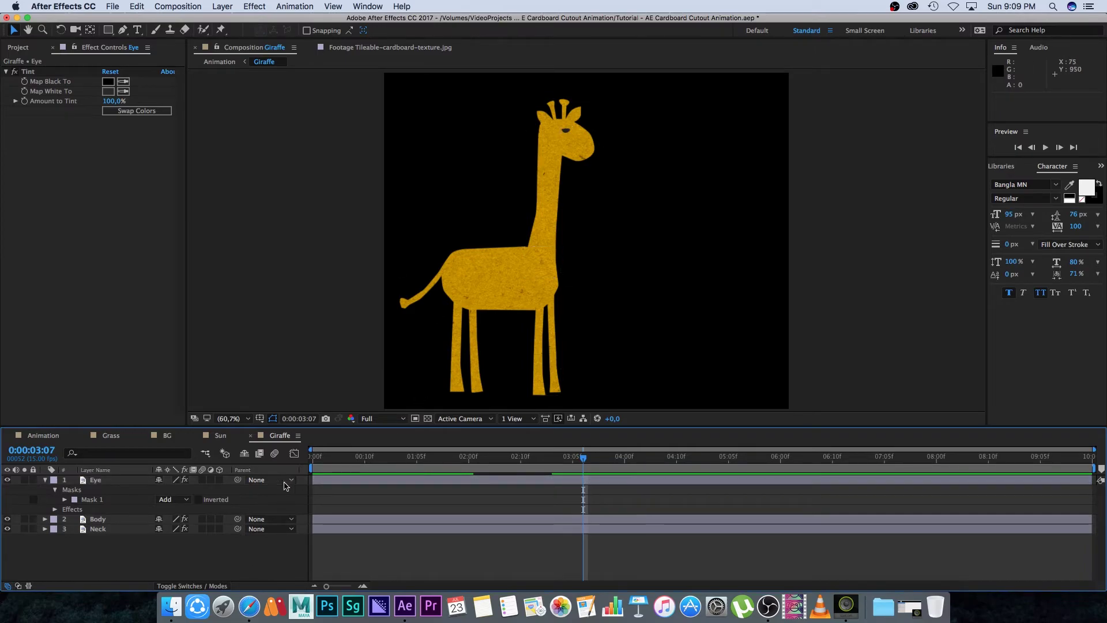
# Step: Parent the Eye layer to the Neck layer and preview the Giraffe composition to check the eye during the neck bend
pyautogui.click(45, 480)
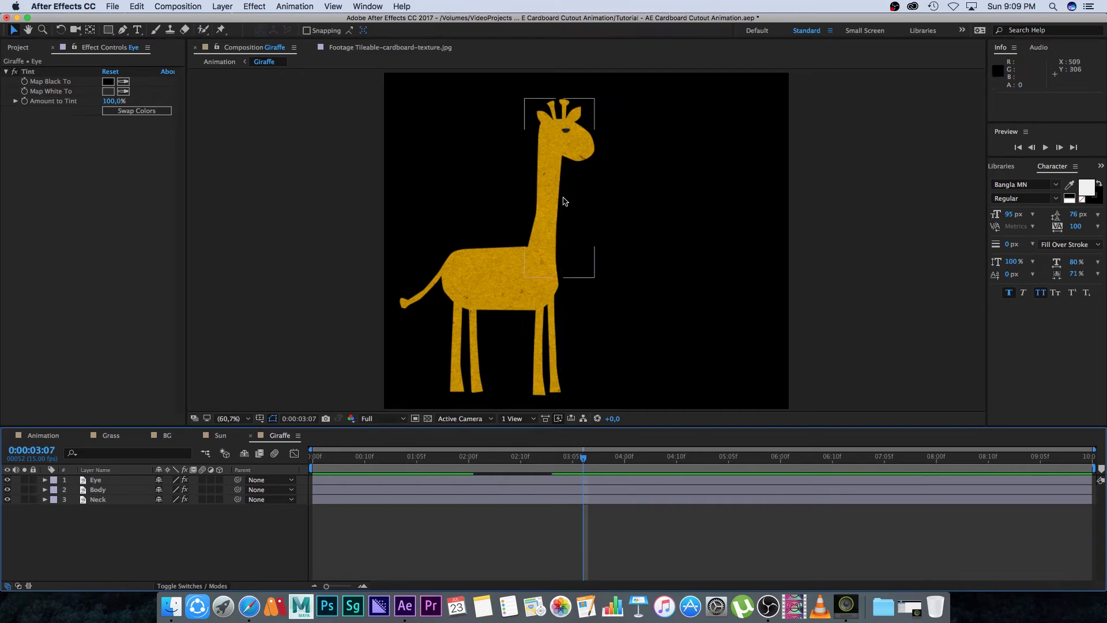
pyautogui.moveTo(407, 458); pyautogui.dragTo(495, 459)
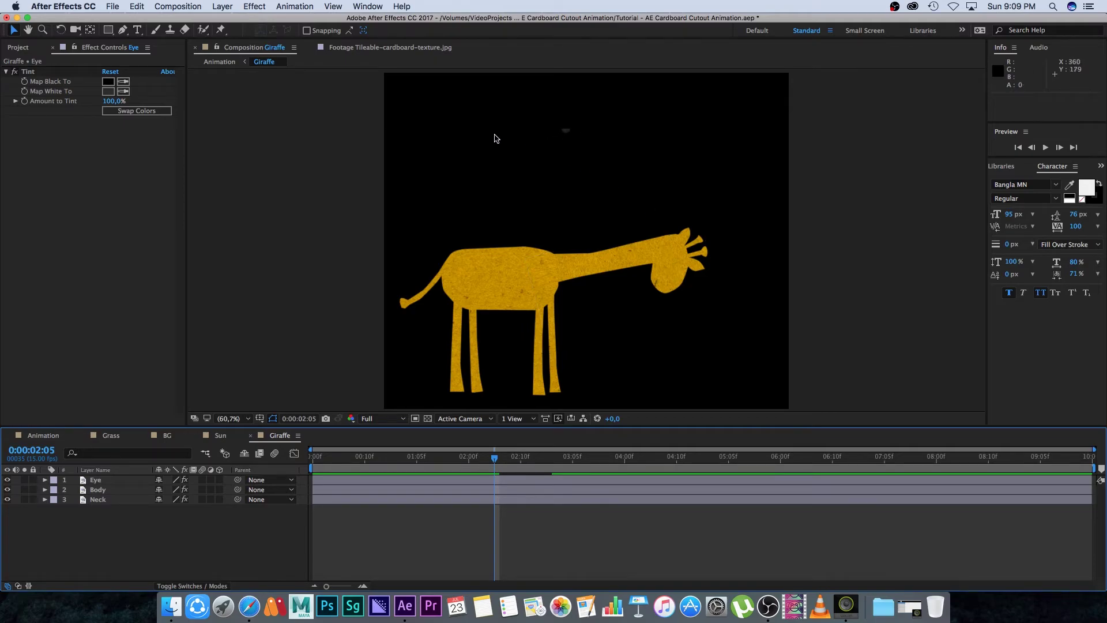
pyautogui.moveTo(489, 459); pyautogui.dragTo(406, 459)
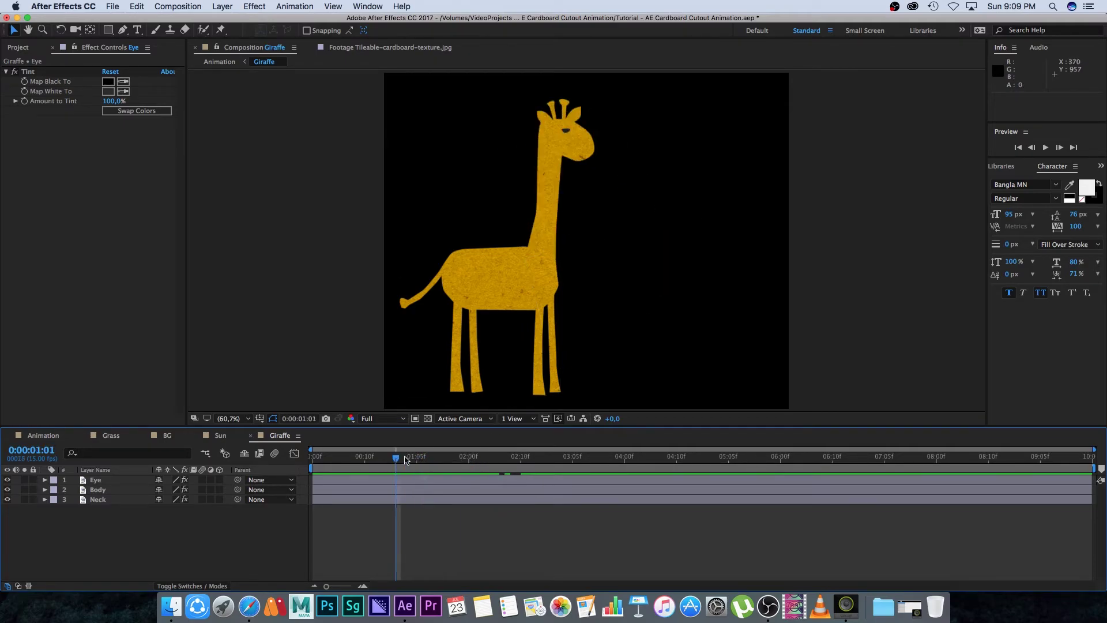
pyautogui.click(98, 483)
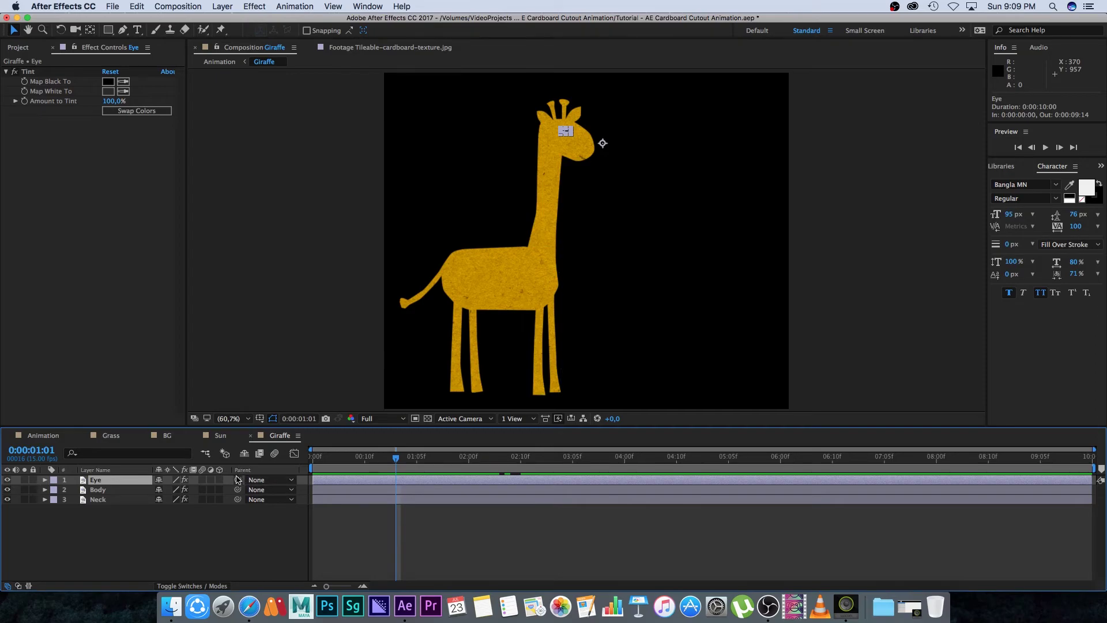
pyautogui.moveTo(238, 482); pyautogui.dragTo(105, 501)
pyautogui.press('space')
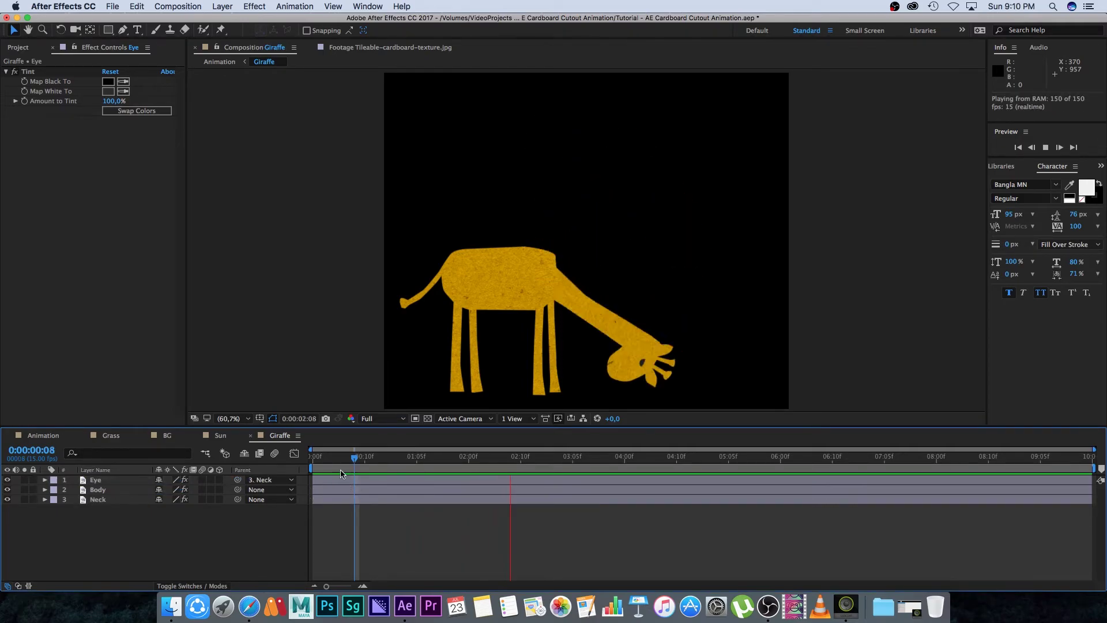
pyautogui.moveTo(585, 459); pyautogui.dragTo(432, 458)
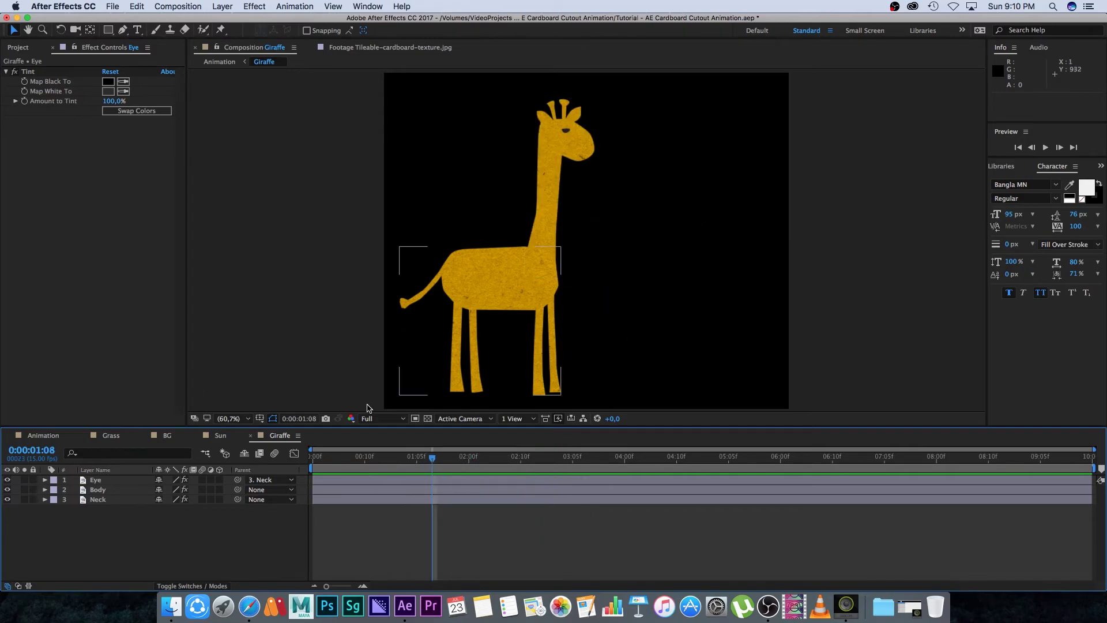
# Step: Play back the Animation composition to check the giraffe's eye, and park the time indicator at 0:00:01:09
pyautogui.click(42, 436)
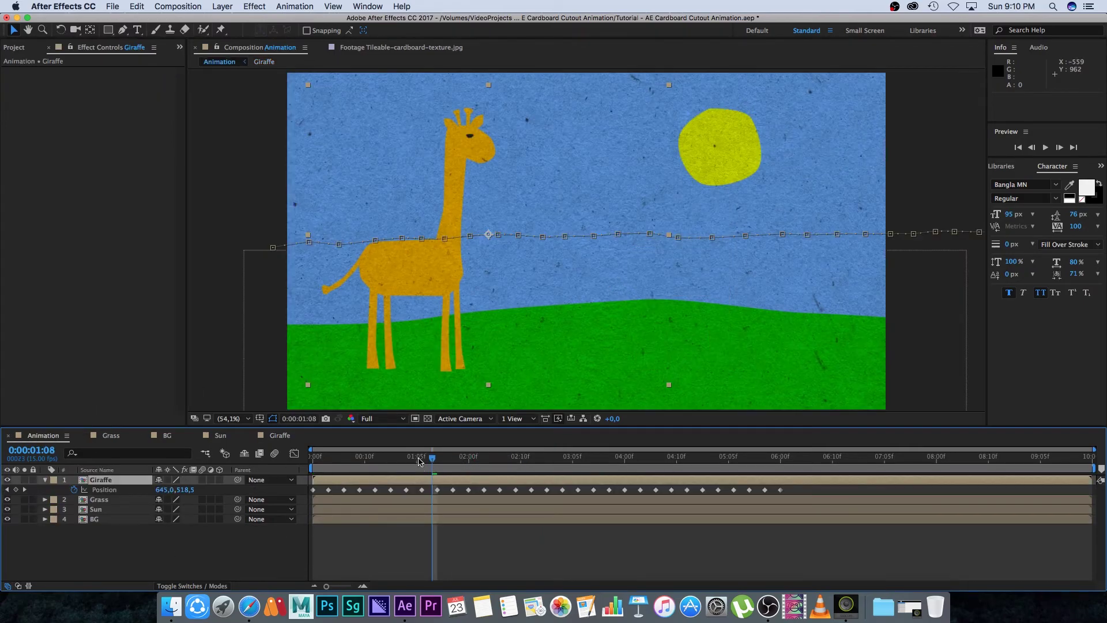
pyautogui.press('space')
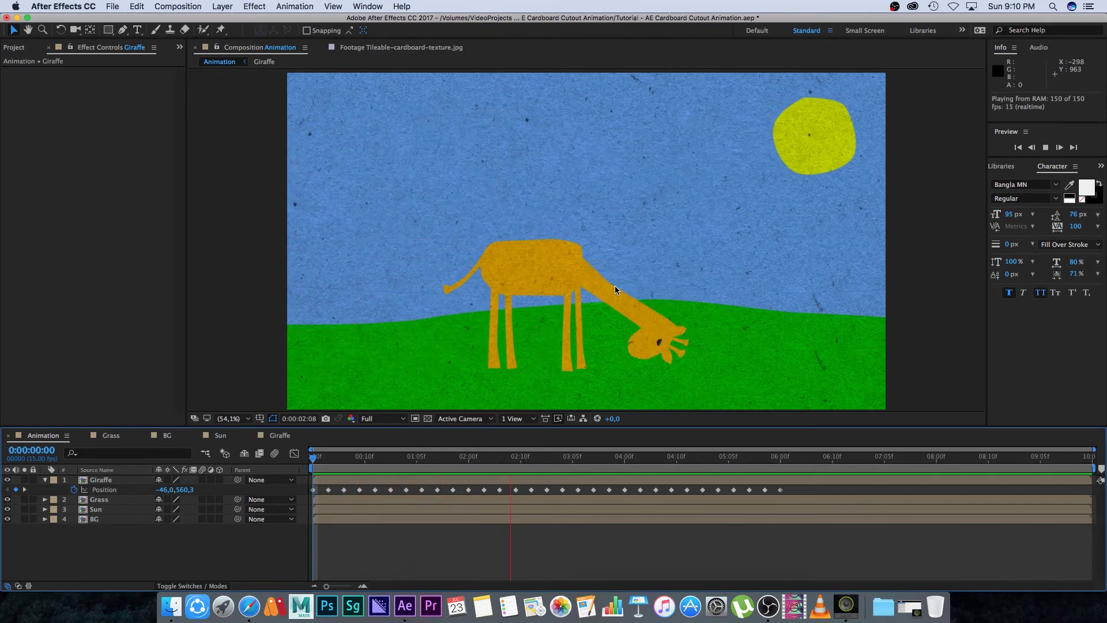
pyautogui.click(432, 464)
pyautogui.moveTo(432, 464)
pyautogui.mouseDown()
pyautogui.moveTo(546, 461)
pyautogui.moveTo(354, 462)
pyautogui.moveTo(437, 460)
pyautogui.mouseUp()
pyautogui.press('u')
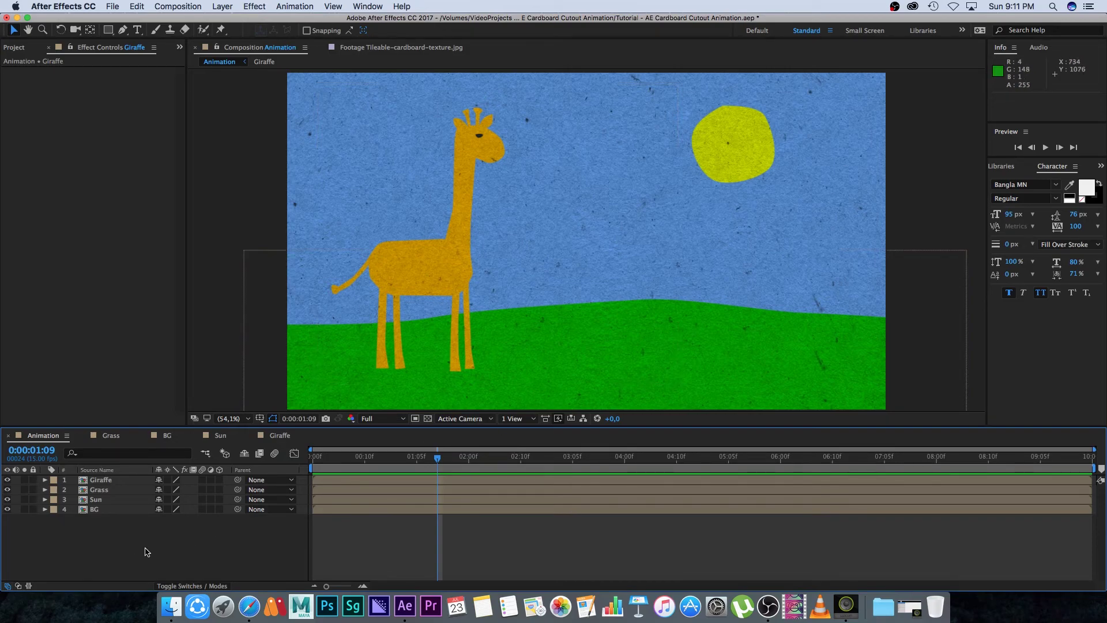
pyautogui.press('u')
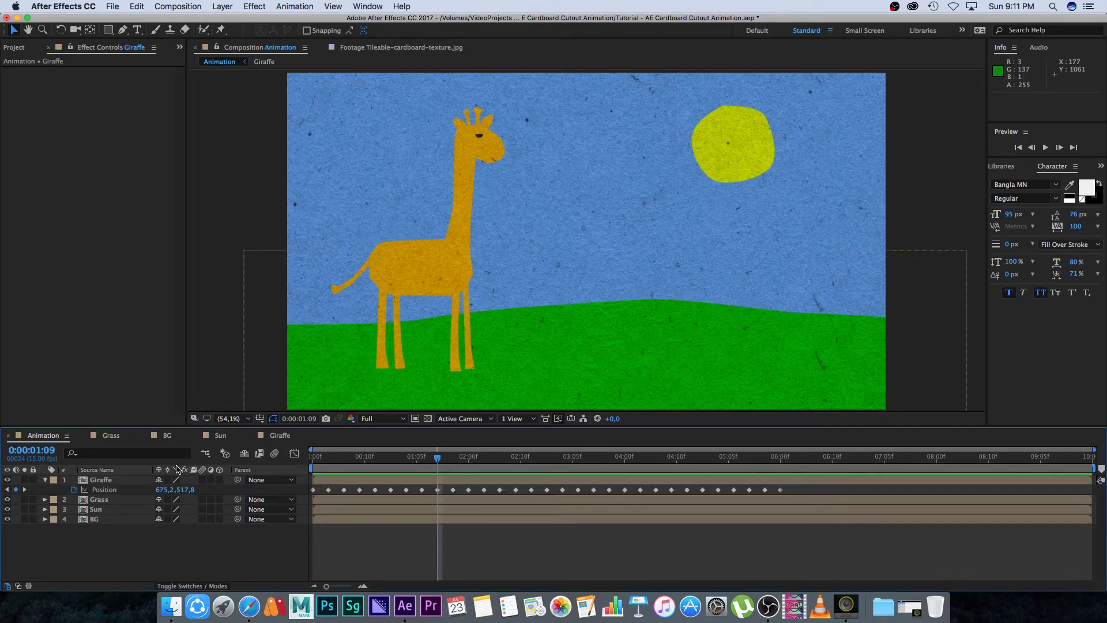
# Step: Apply the Drop Shadow effect to the Giraffe layer in the Animation composition
pyautogui.rightClick(84, 481)
pyautogui.moveTo(126, 314)
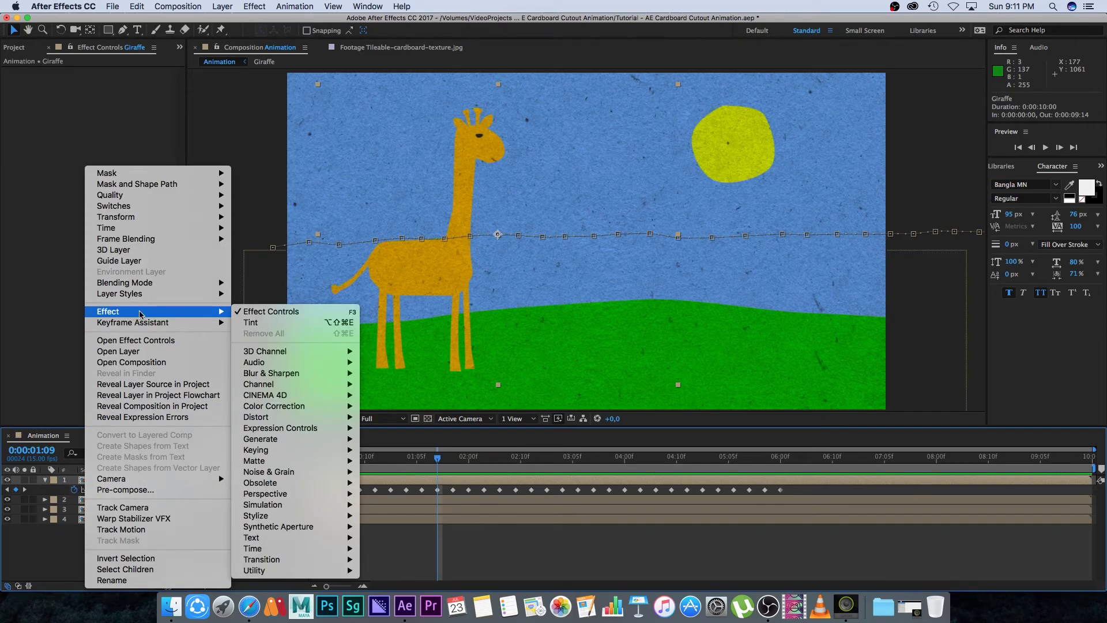
pyautogui.moveTo(291, 495)
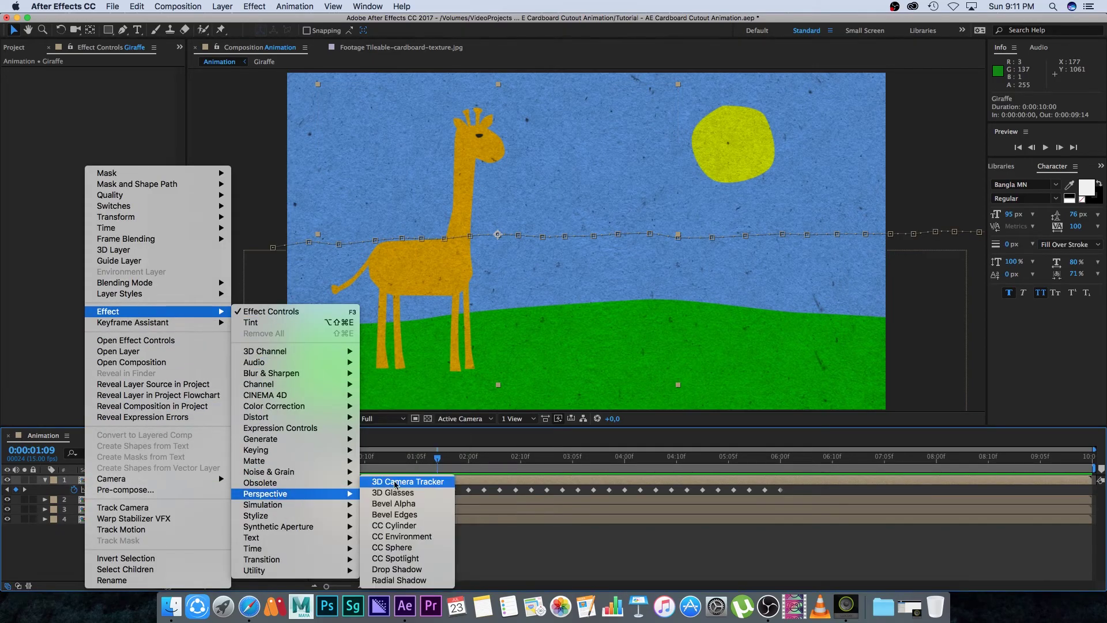
pyautogui.click(411, 571)
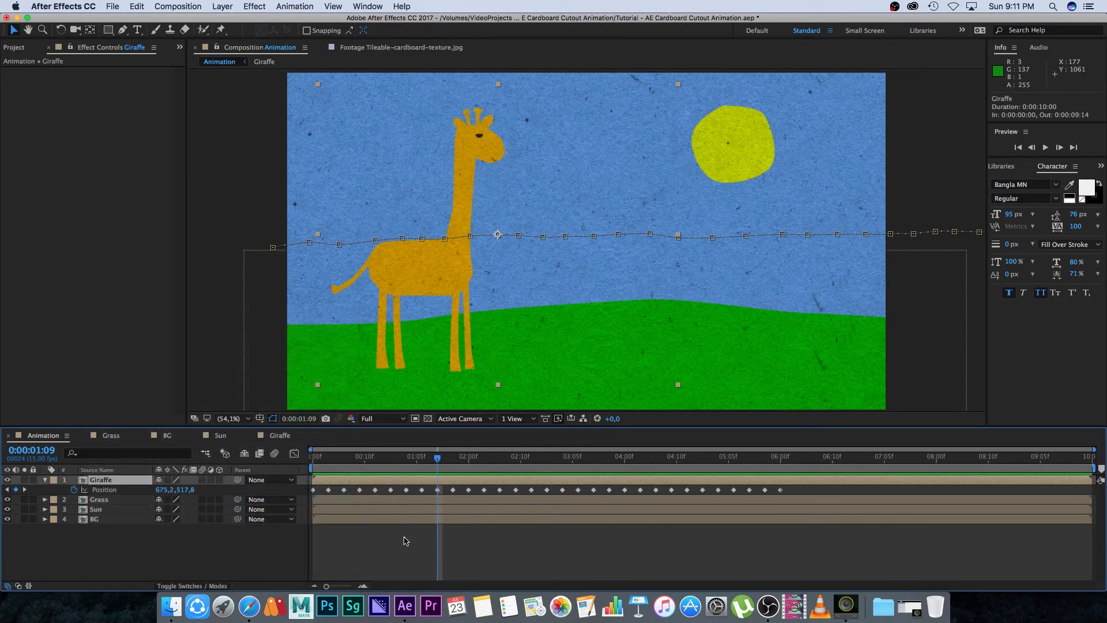
pyautogui.click(246, 548)
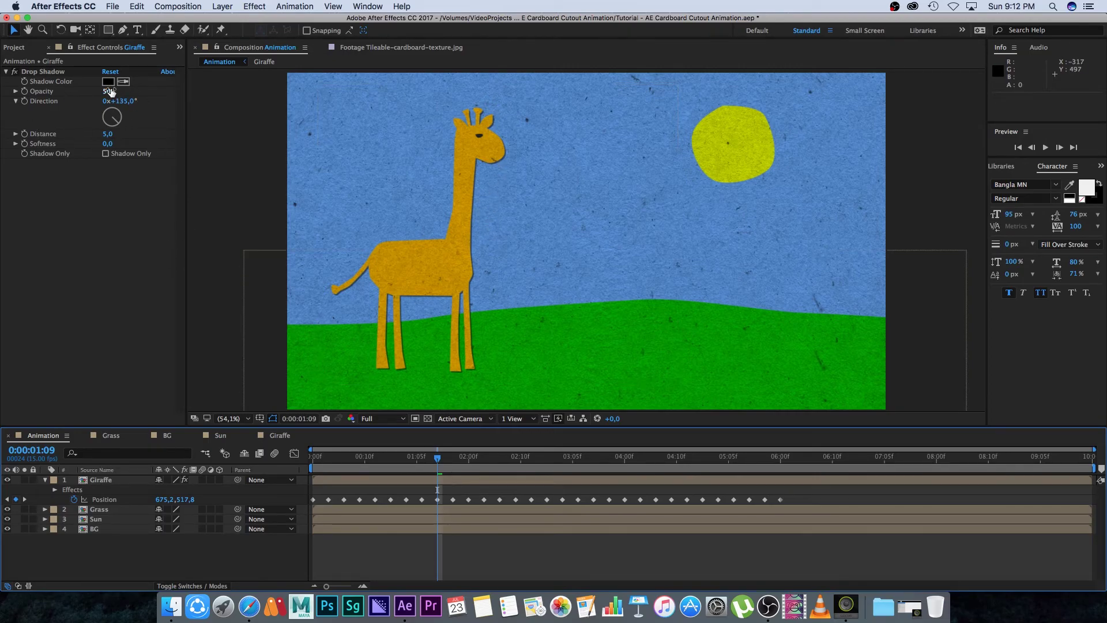
# Step: Set the Giraffe's drop shadow to 100% opacity and 46 softness, and undo a trial change of its distance
pyautogui.moveTo(114, 91); pyautogui.dragTo(138, 91)
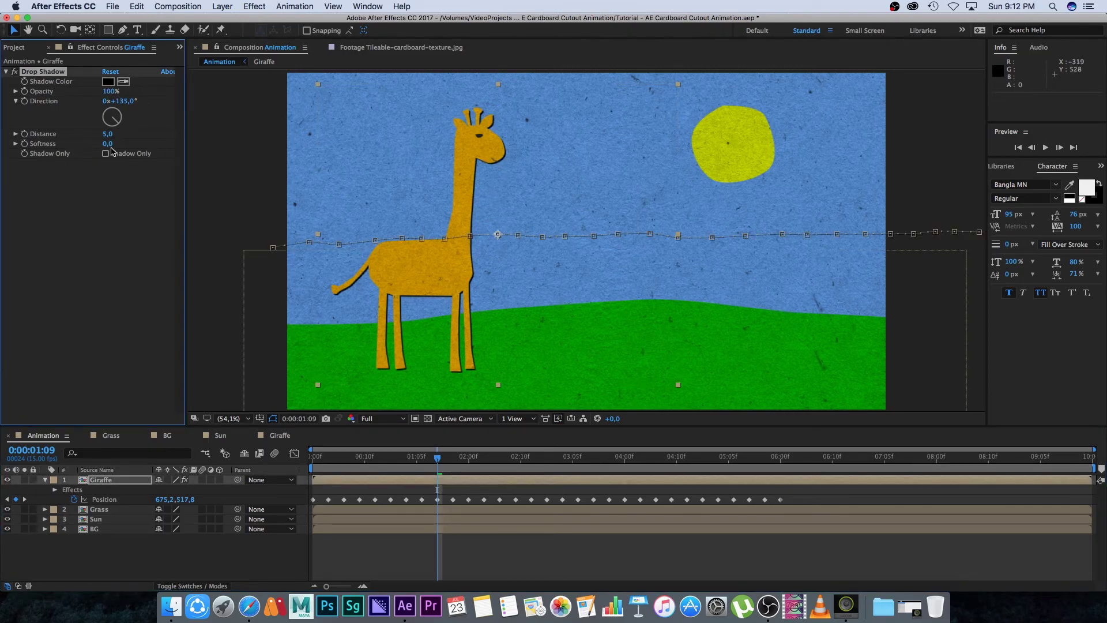
pyautogui.moveTo(117, 145); pyautogui.dragTo(133, 145)
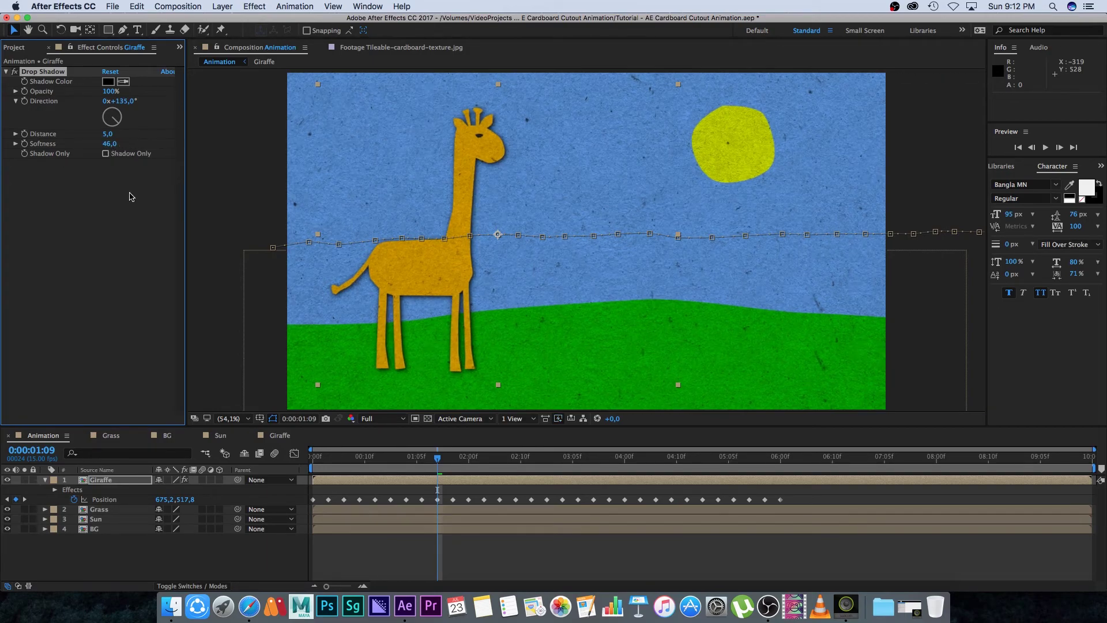
pyautogui.moveTo(117, 134); pyautogui.dragTo(185, 154)
pyautogui.press('super+z')
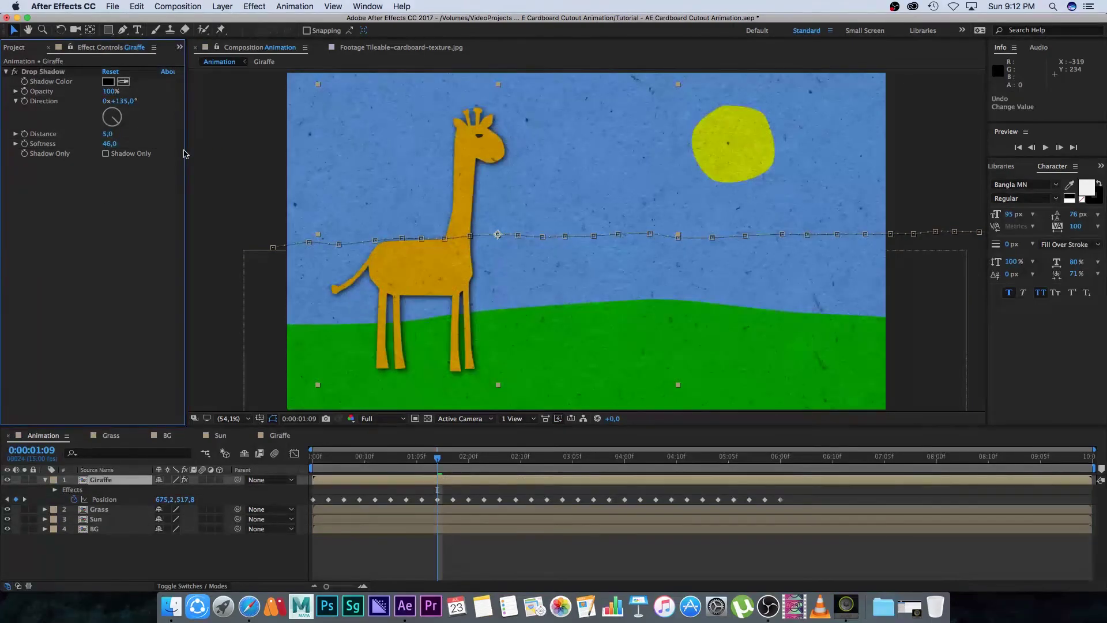
pyautogui.click(154, 554)
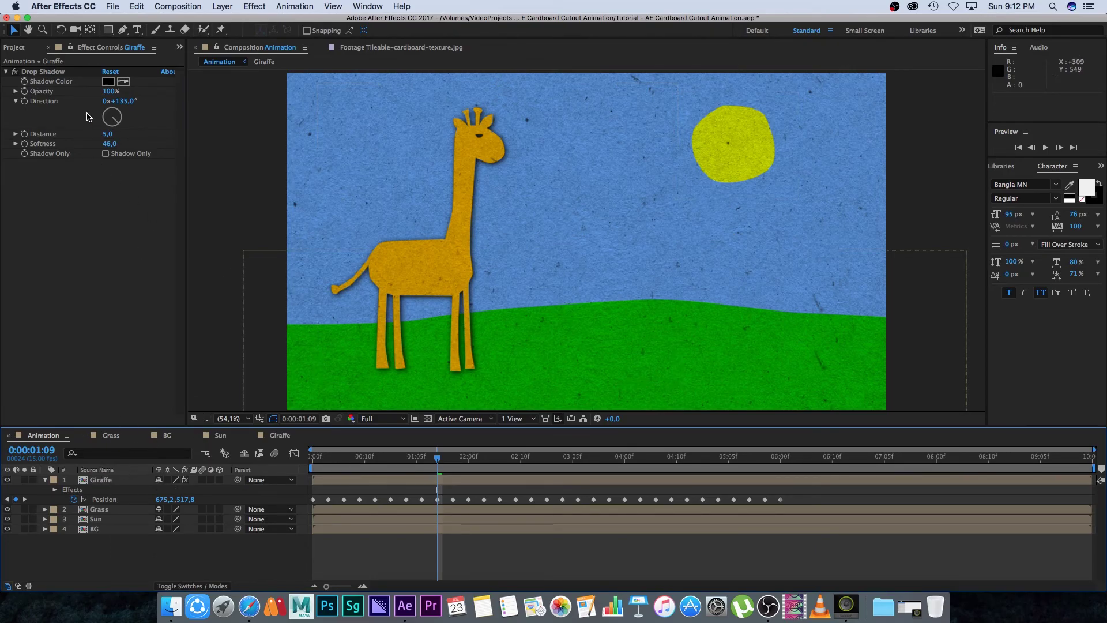
# Step: Copy the Giraffe layer's Drop Shadow effect and paste it onto the Sun and Grass layers
pyautogui.click(40, 73)
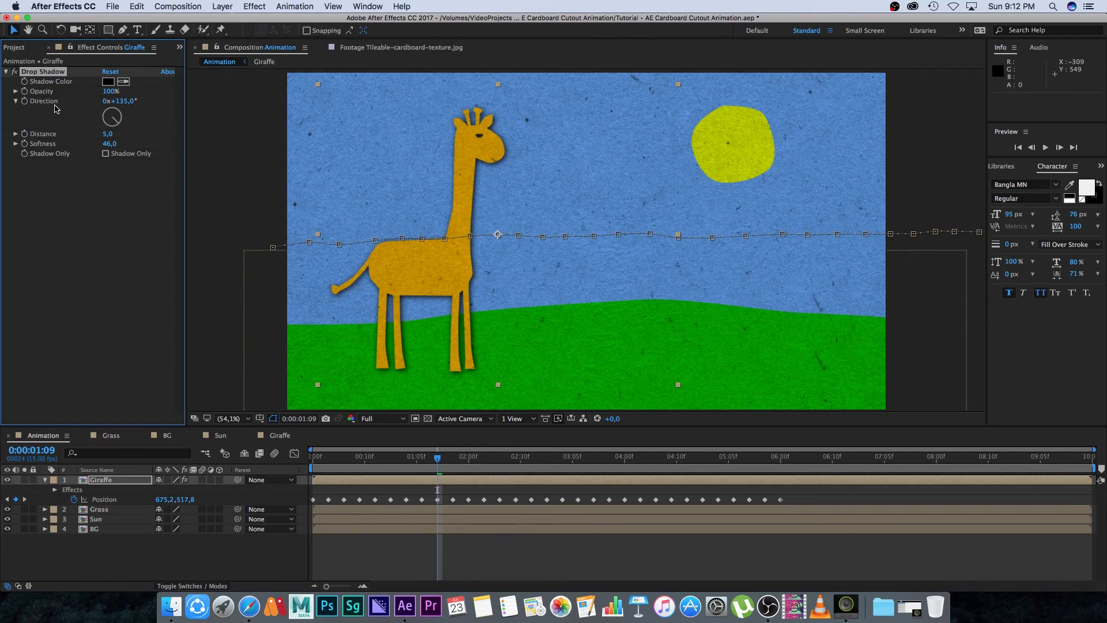
pyautogui.click(109, 519)
pyautogui.press('super+v')
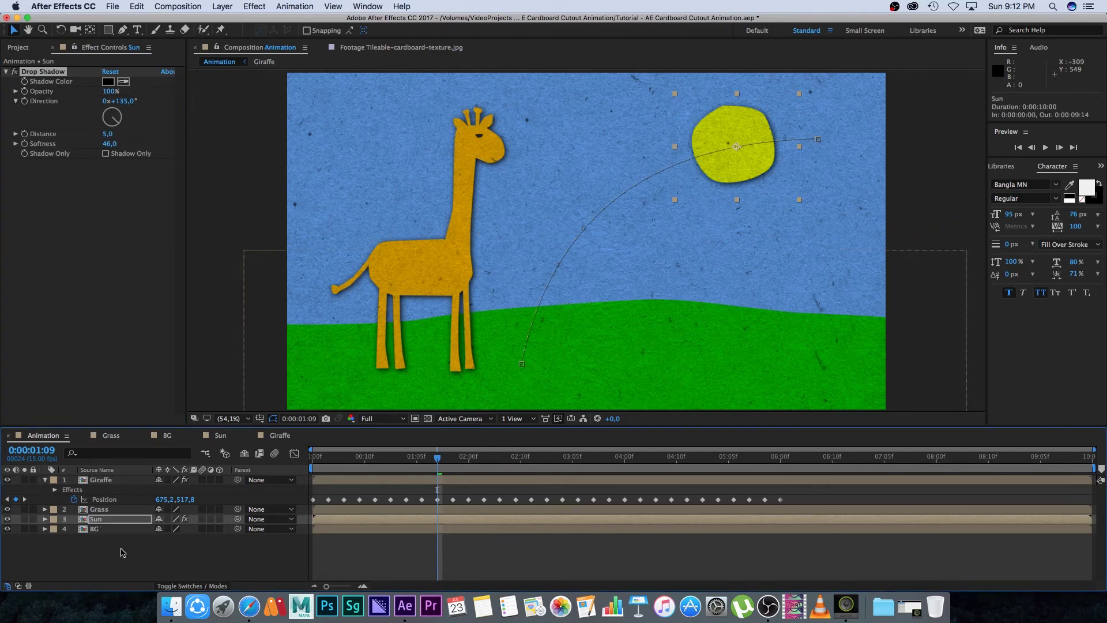
pyautogui.click(120, 555)
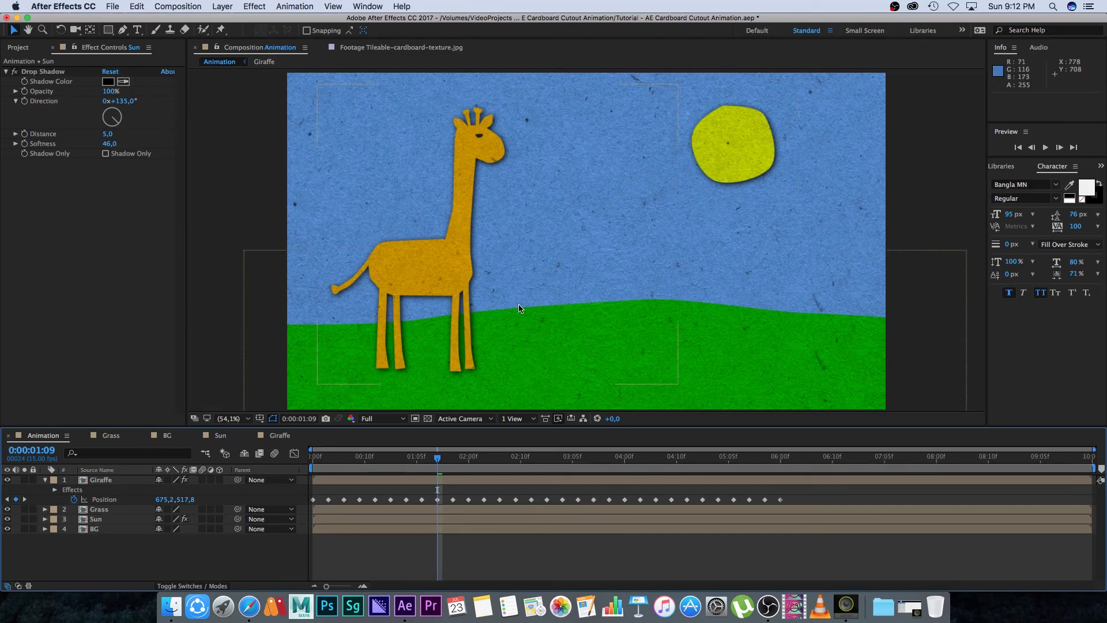
pyautogui.click(99, 511)
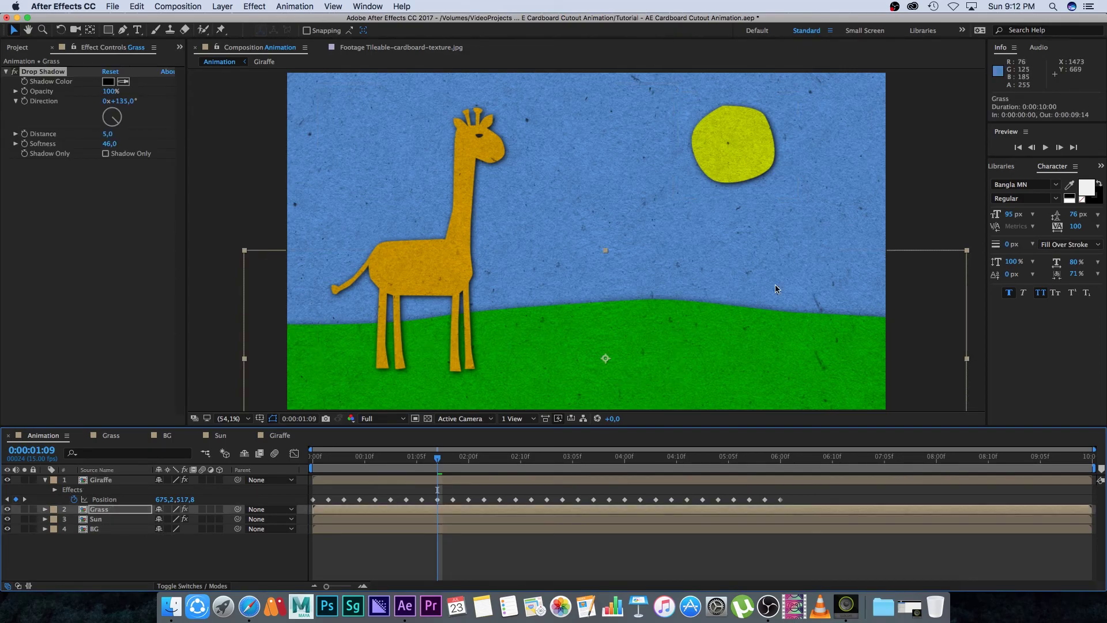
pyautogui.click(165, 552)
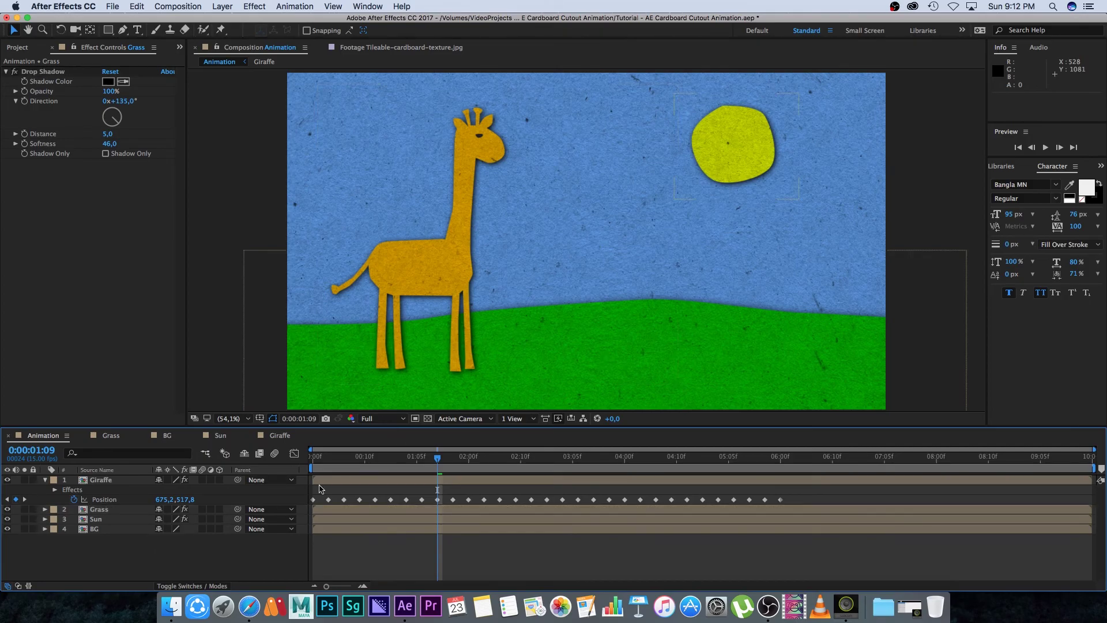
# Step: Shorten the Animation work area to end at 0:00:05:14, by the giraffe's last position keyframe, and play it back
pyautogui.moveTo(1099, 467); pyautogui.dragTo(784, 468)
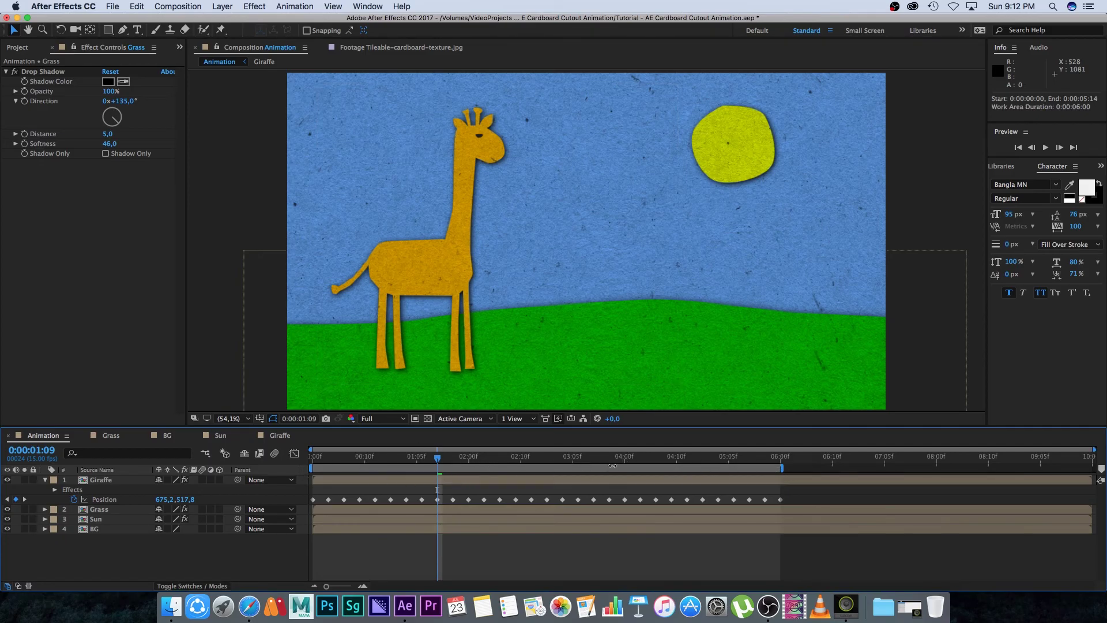
pyautogui.press('space')
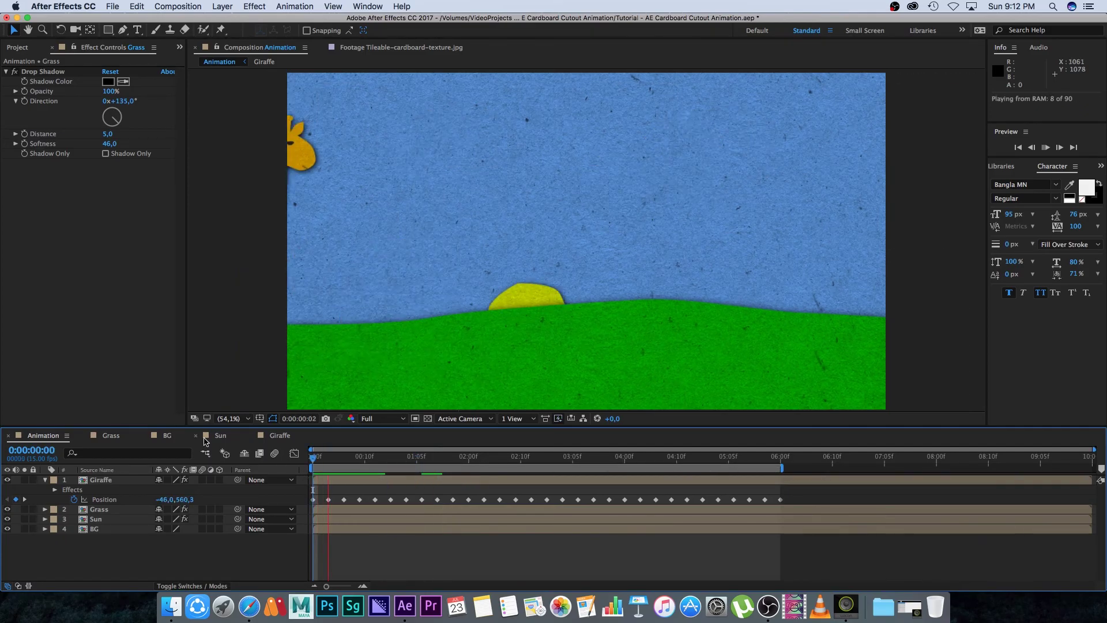